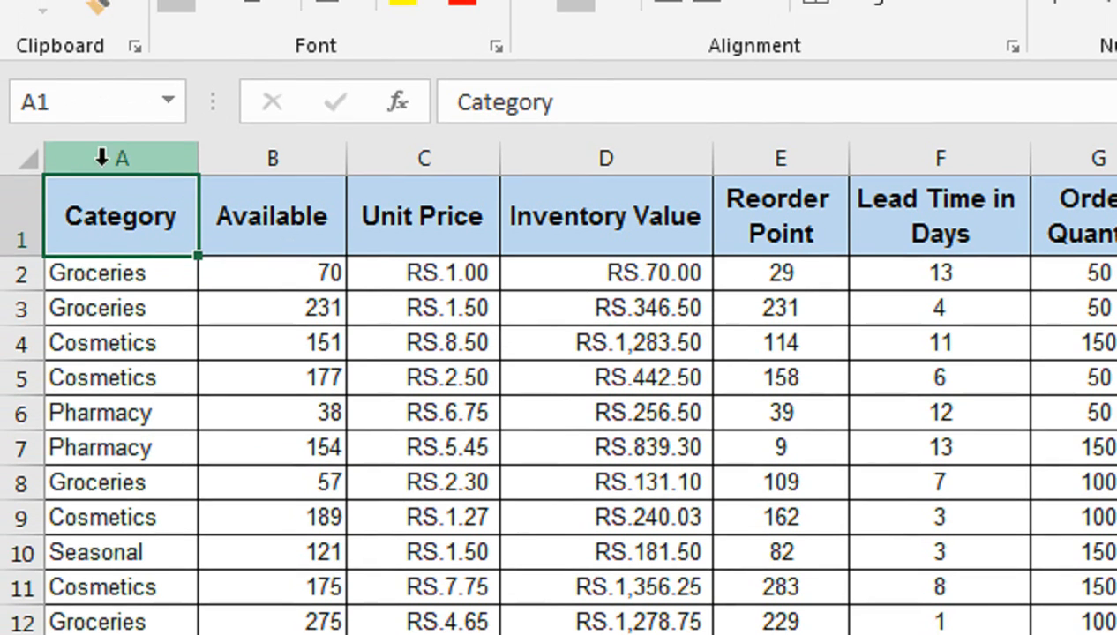
Insert a blank column before the Category column and select cell A2 in it.
right_click(121, 159)
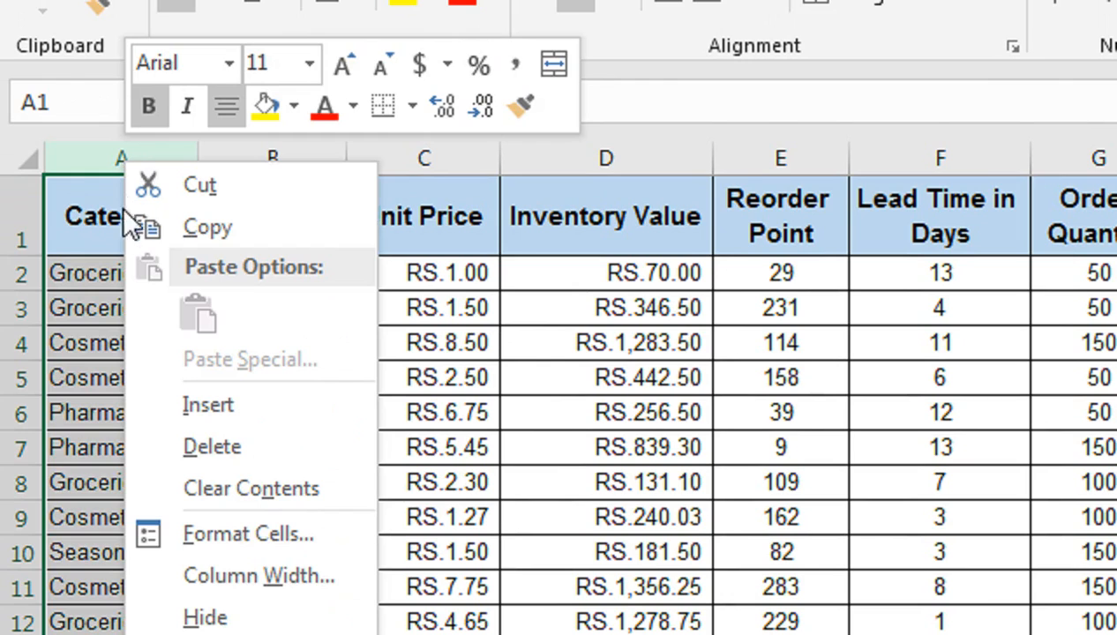
left_click(223, 406)
left_click(137, 279)
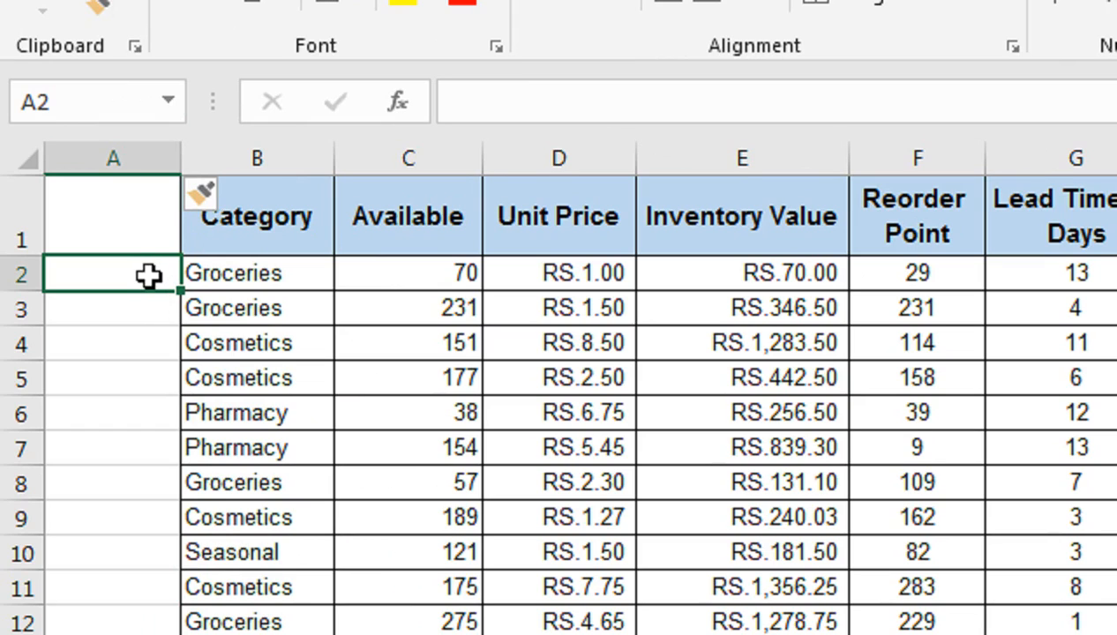
Begin a formula in A2 that joins B2, an underscore and the COUNTIF function: =B2&_&COUNTIF(.
type("=")
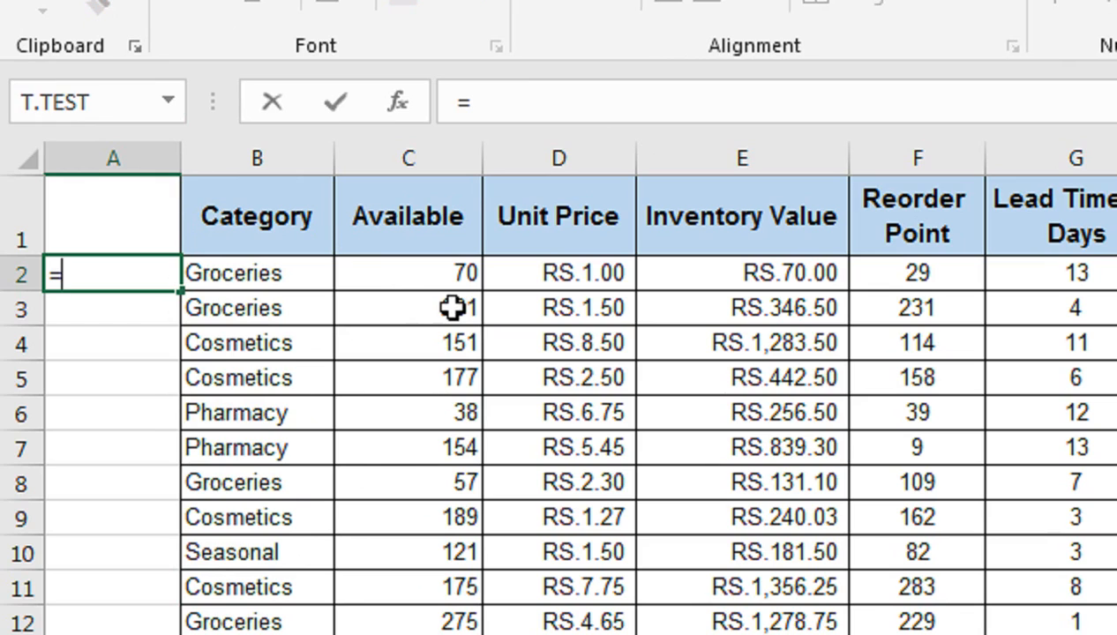
left_click(299, 275)
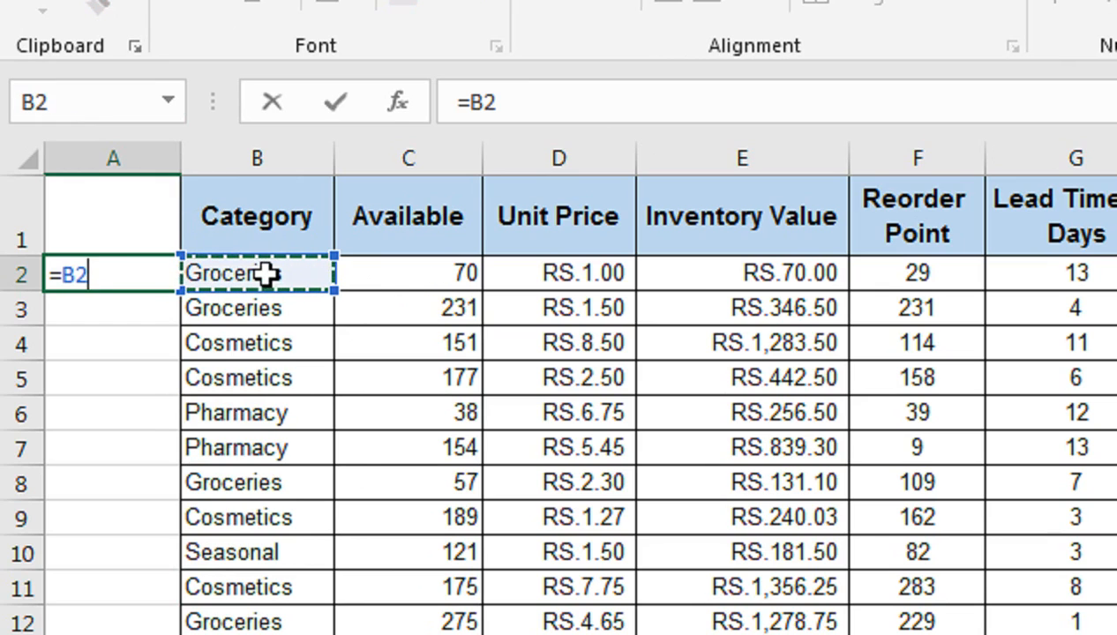
type("&")
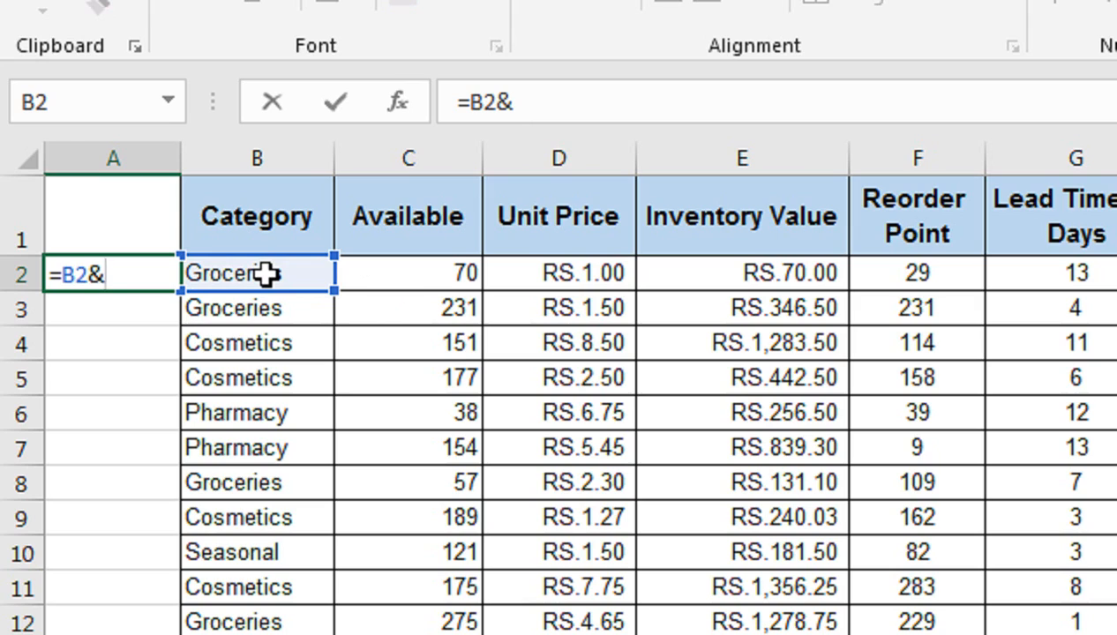
type("_&")
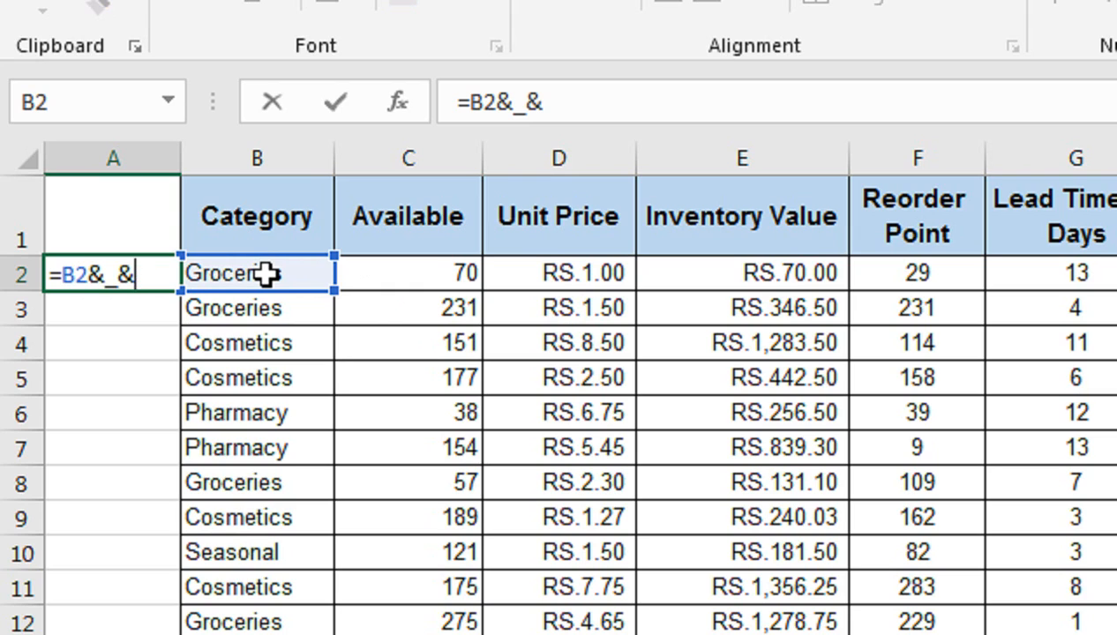
type("cou")
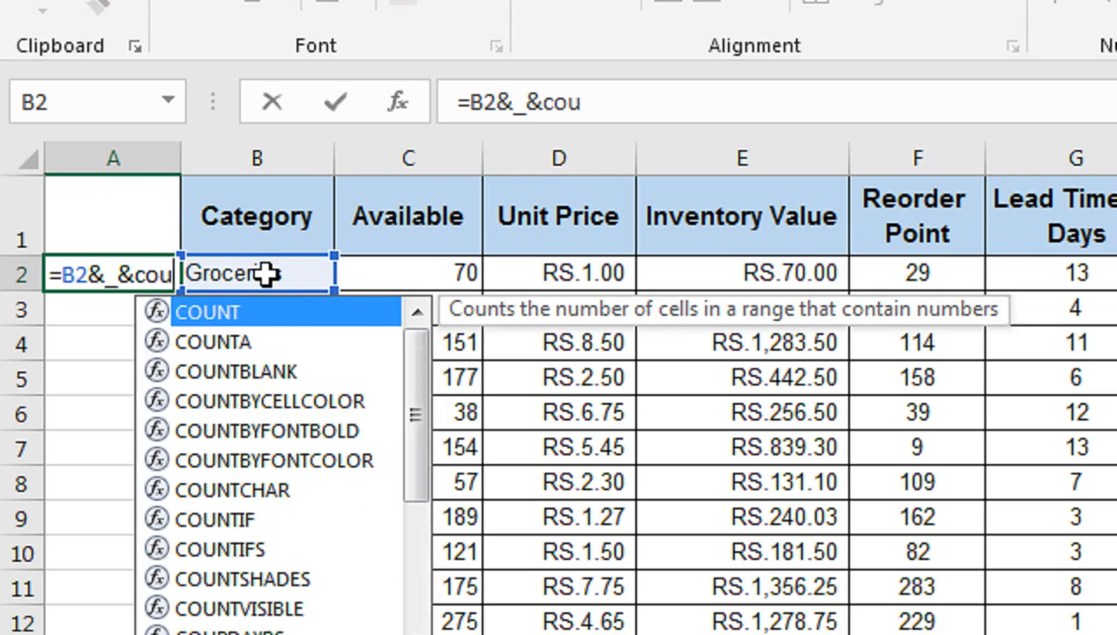
type("ntif")
key("Tab")
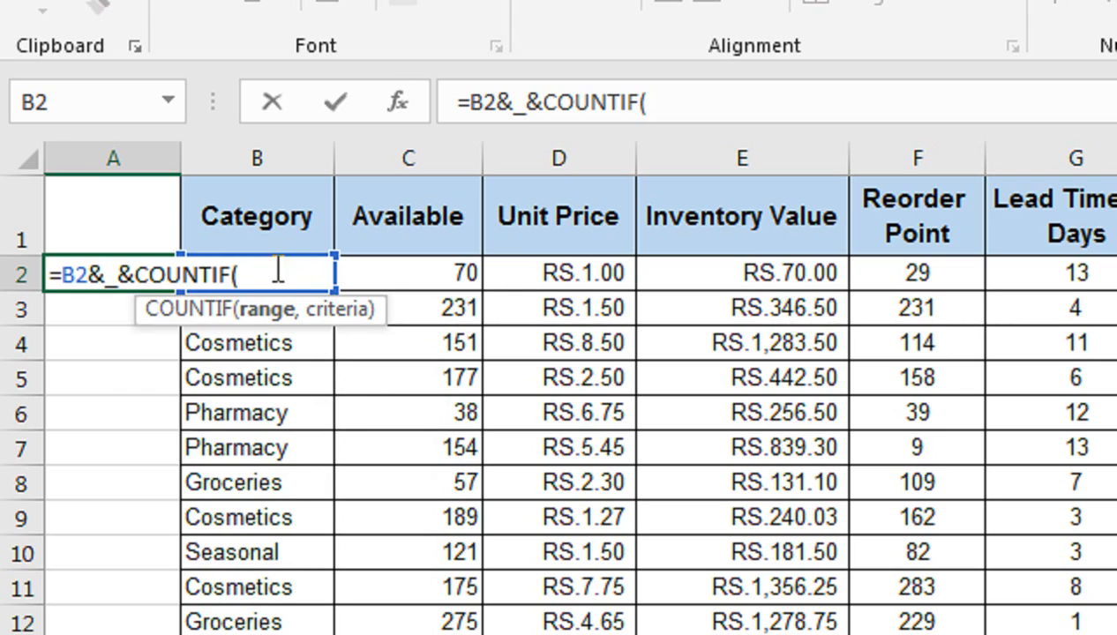
Set the COUNTIF range to the expanding reference $B$2:B2, with only its first cell absolute.
left_click(263, 216)
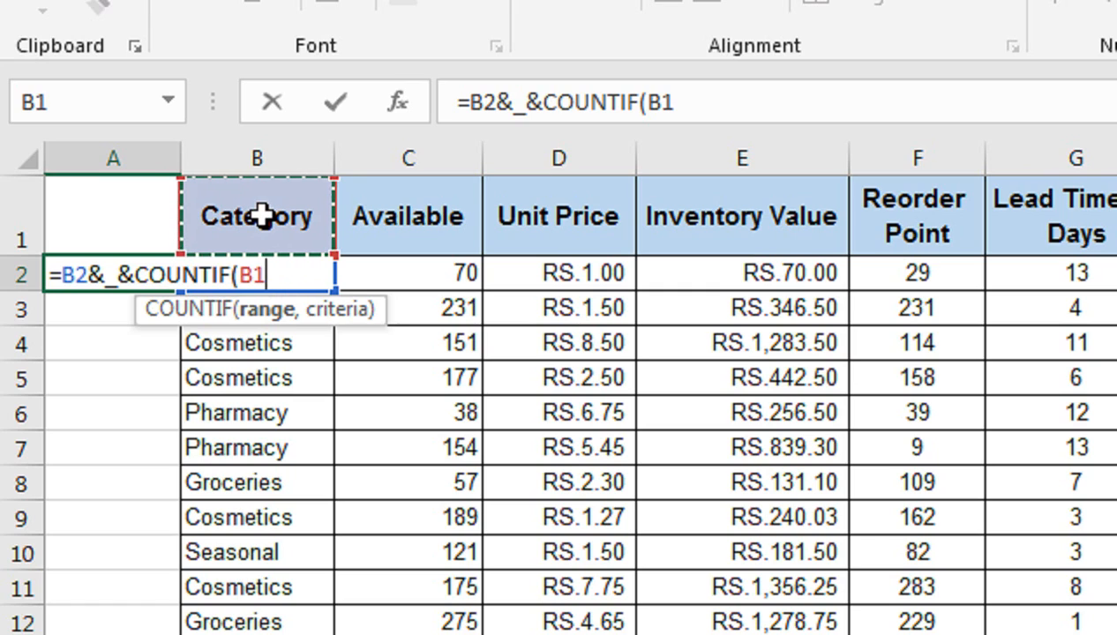
key("Down")
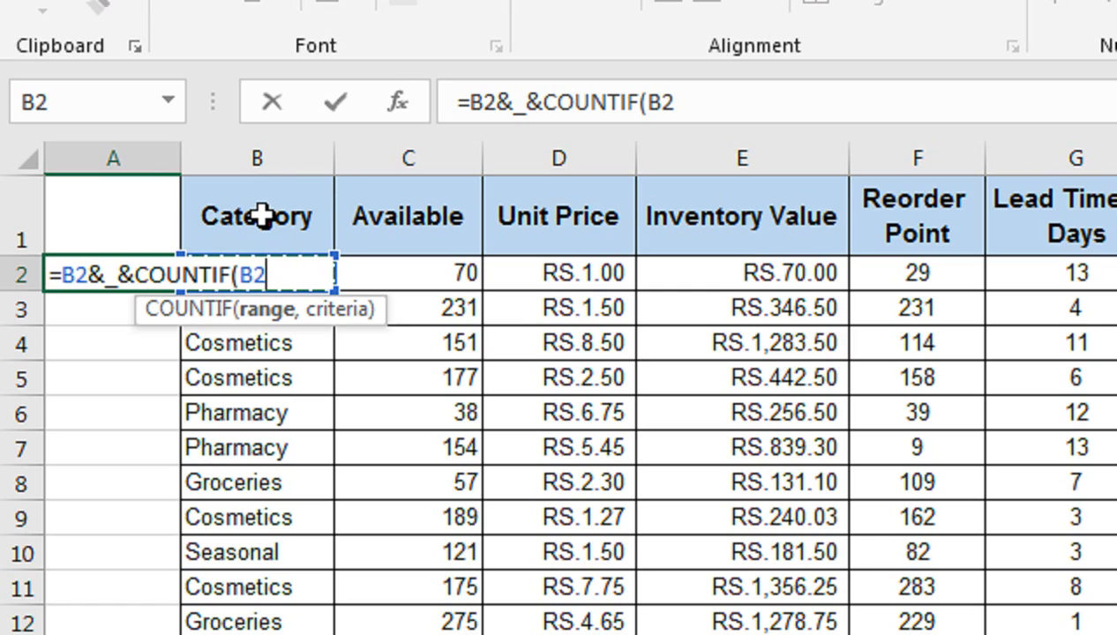
key("F4")
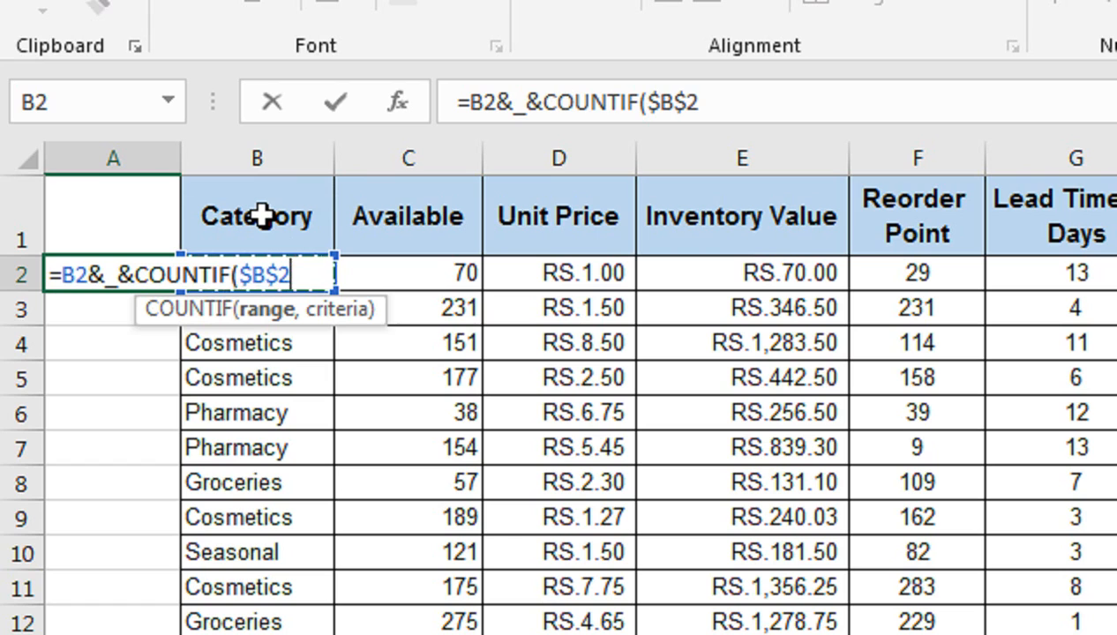
type(":")
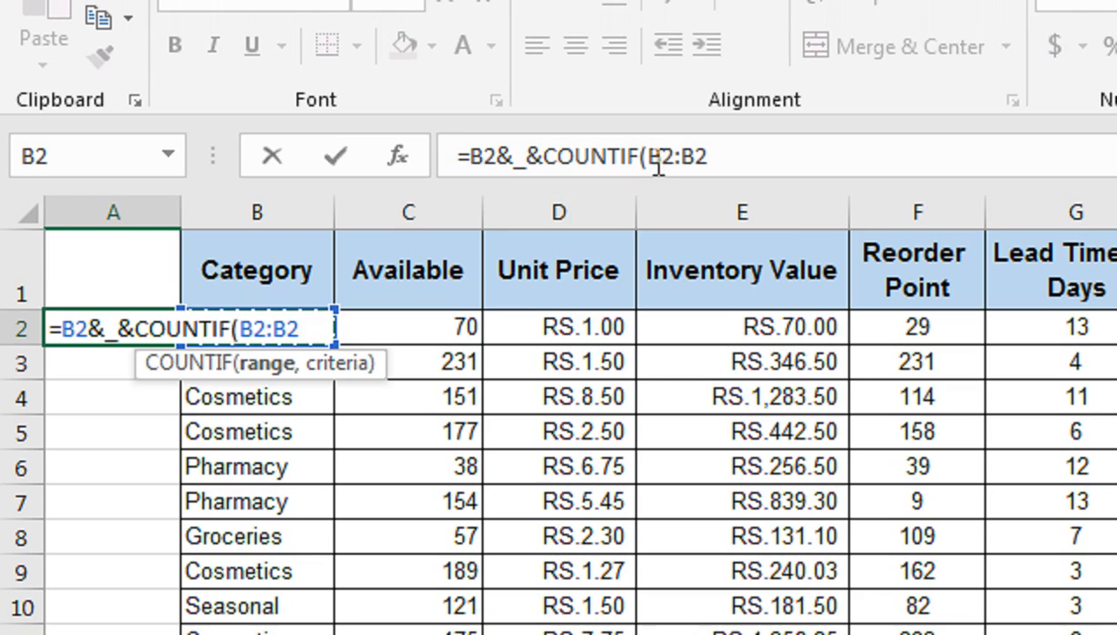
left_click(660, 161)
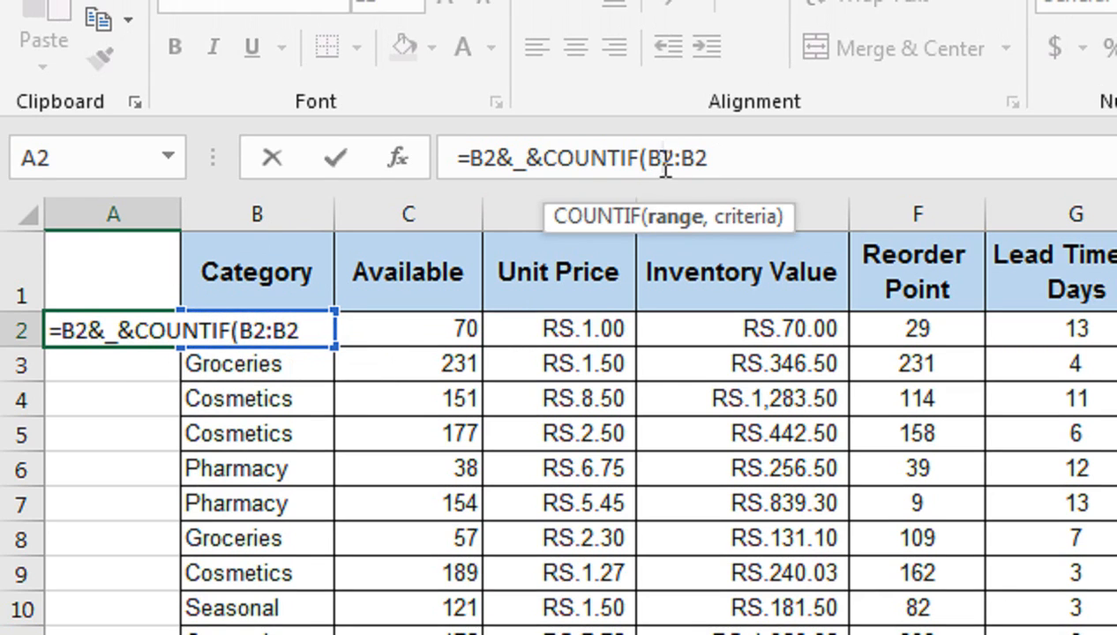
key("F4")
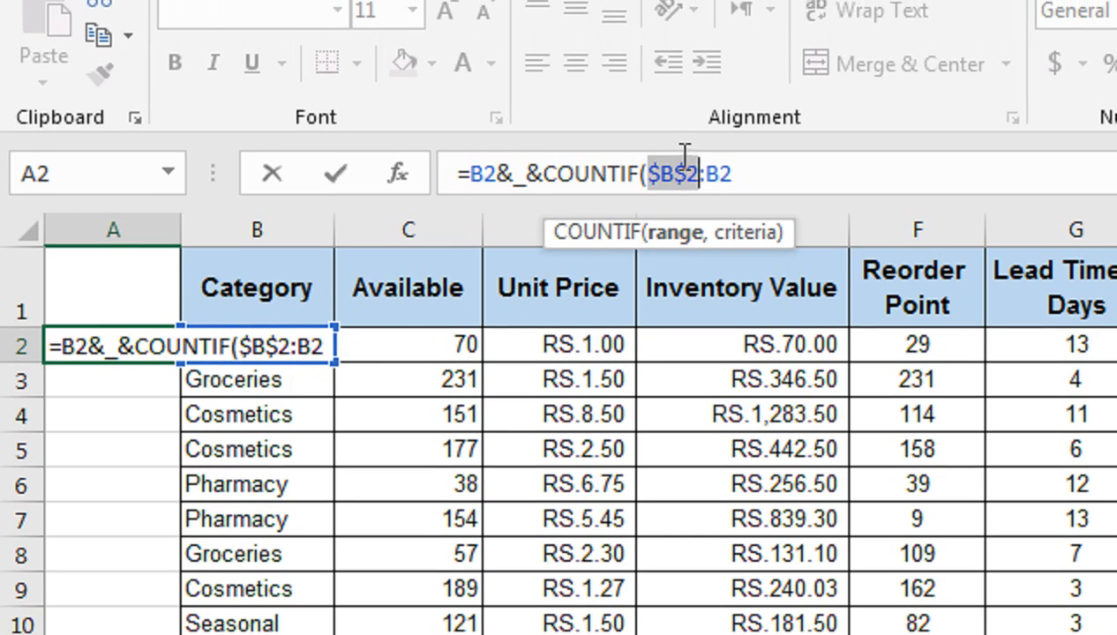
left_click(740, 175)
Add B2 as the COUNTIF criteria, close the formula and enter it in A2.
type(",")
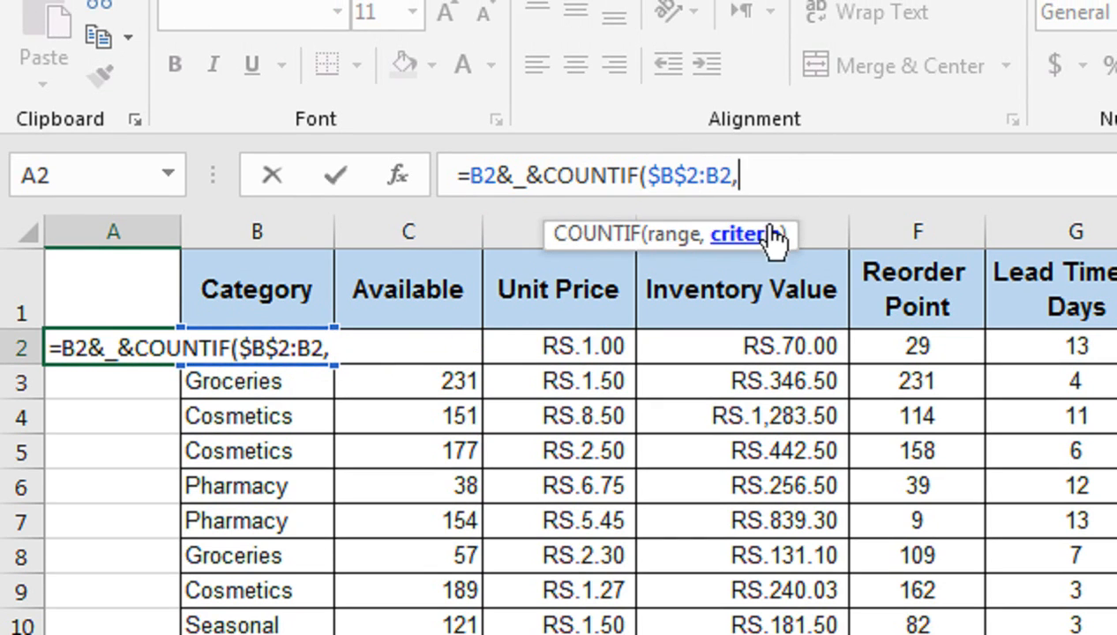
left_click(251, 293)
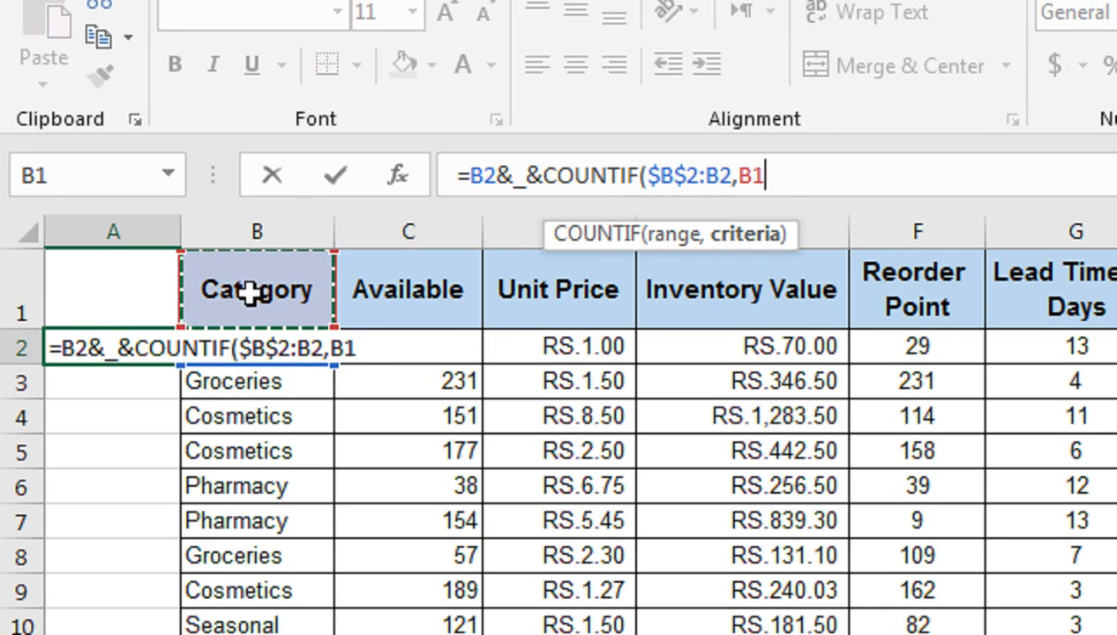
key("Down")
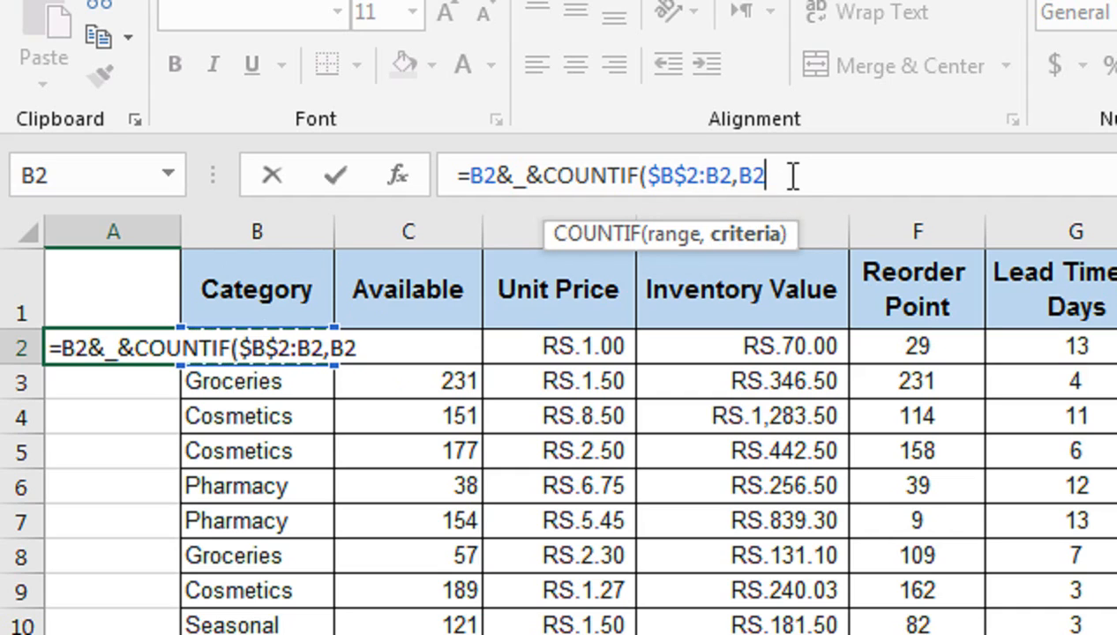
type(")")
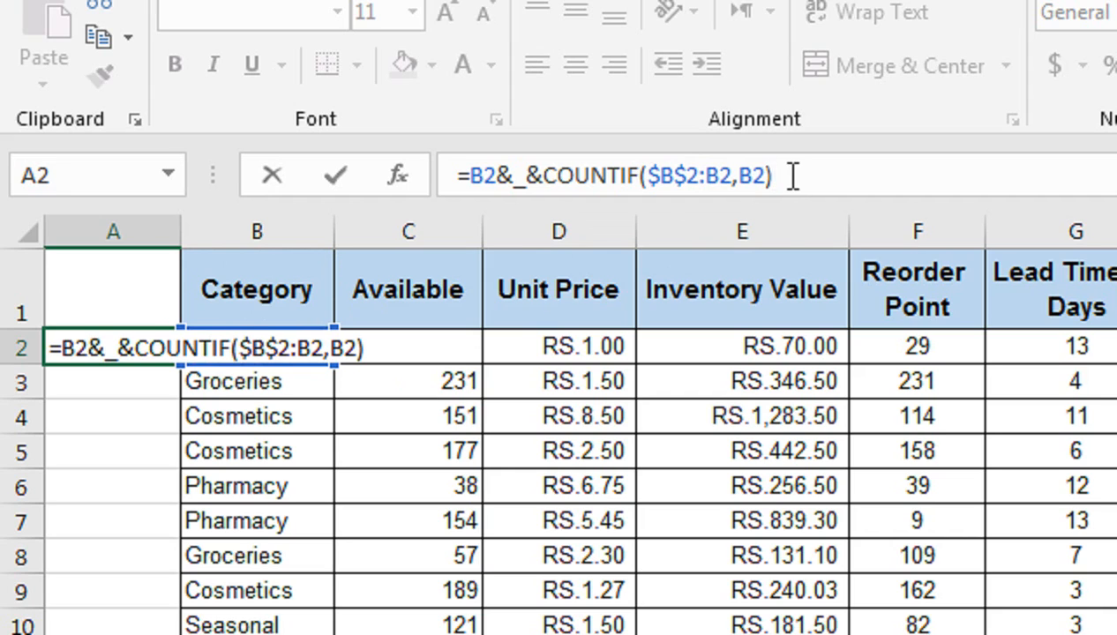
key("Return")
key("Up")
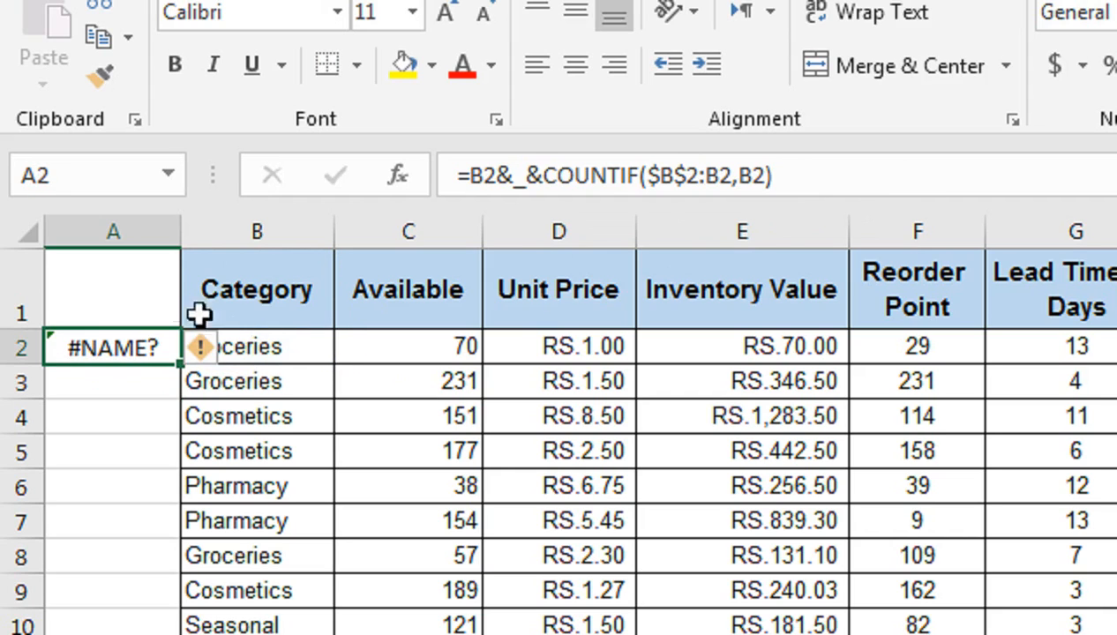
Correct the A2 formula by enclosing the underscore in quotation marks: =B2&"_"&COUNTIF($B$2:B2,B2).
key("F2")
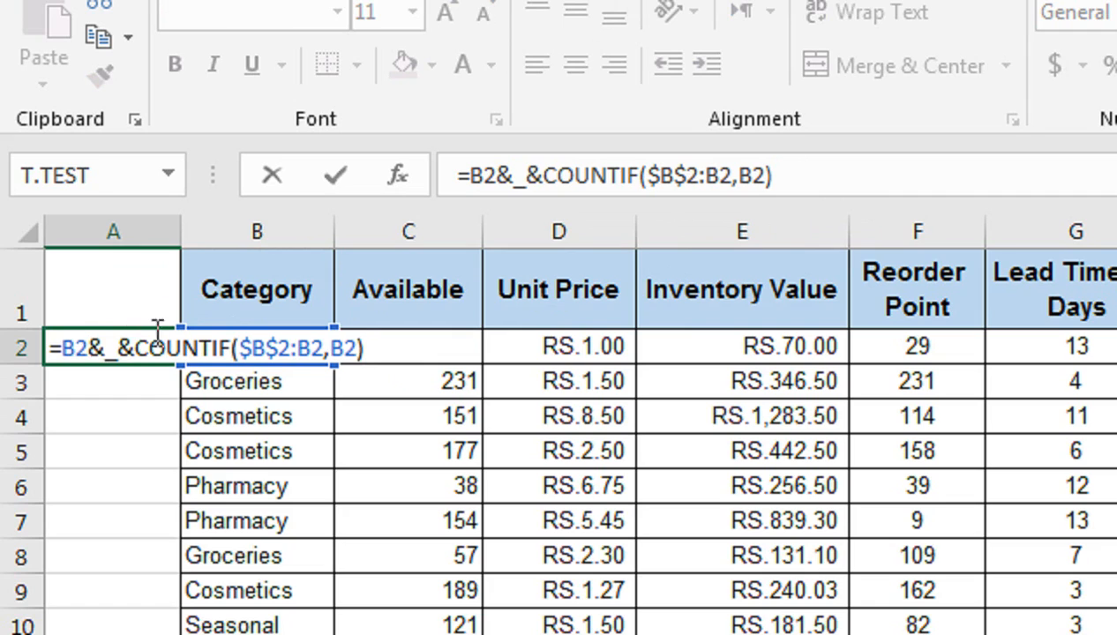
double_click(110, 346)
left_click(105, 347)
type("\"_")
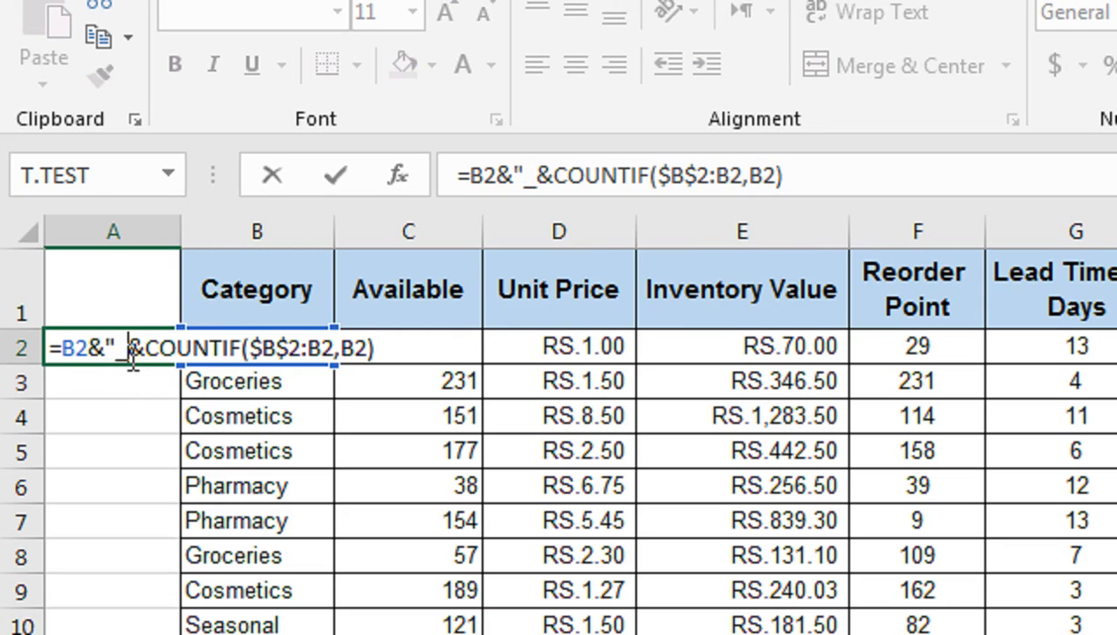
type("\"")
key("Return")
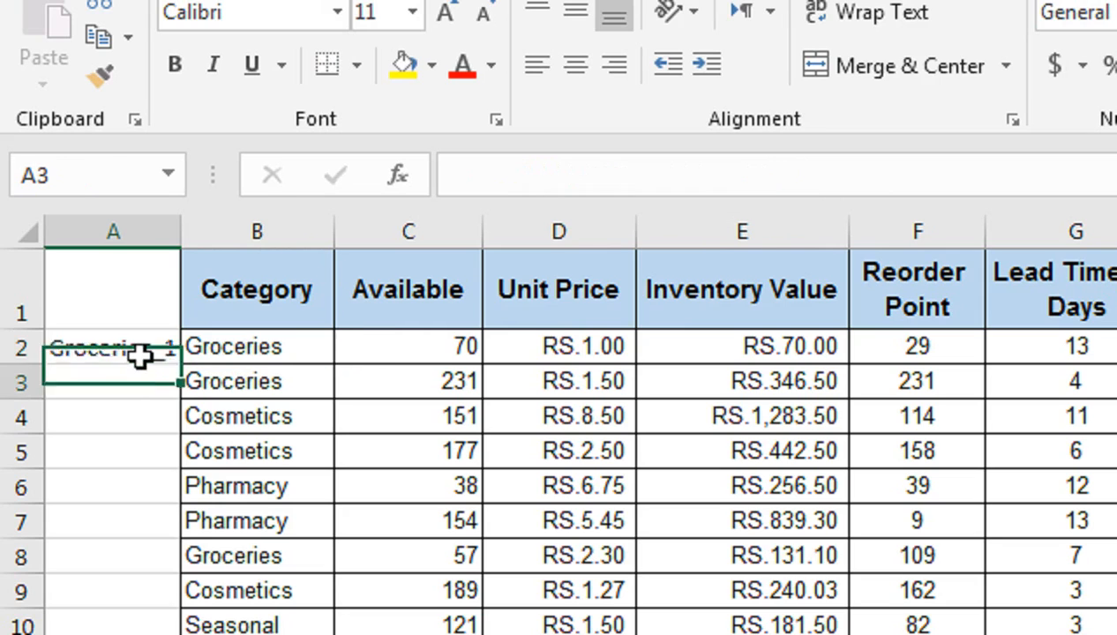
Fill the A2 formula down to A21 and widen column A to fit the helper keys.
left_click(147, 356)
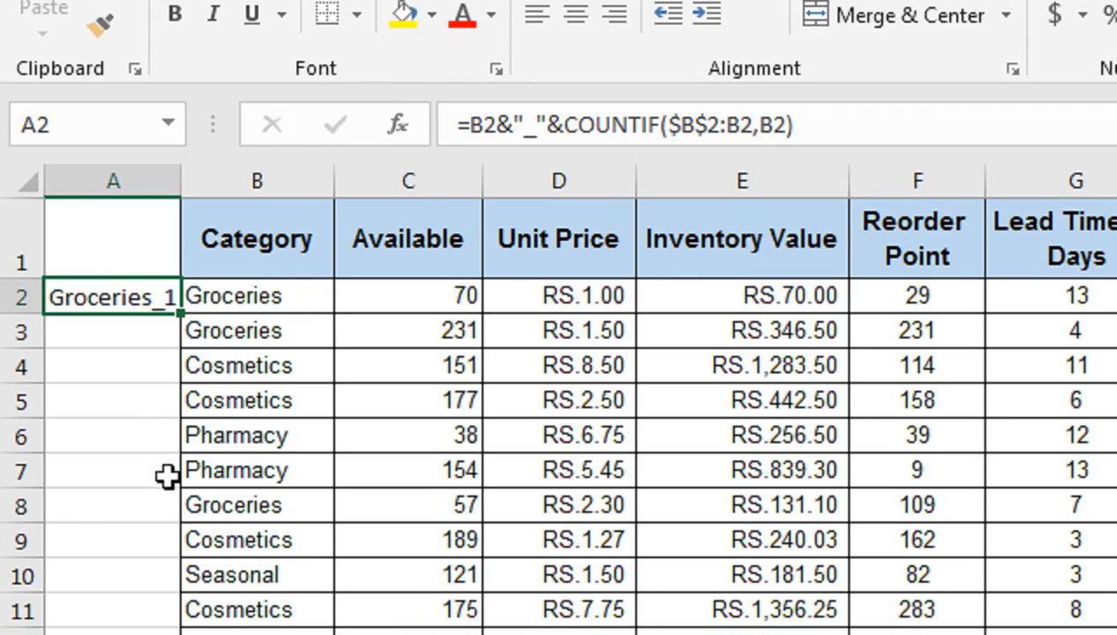
double_click(184, 318)
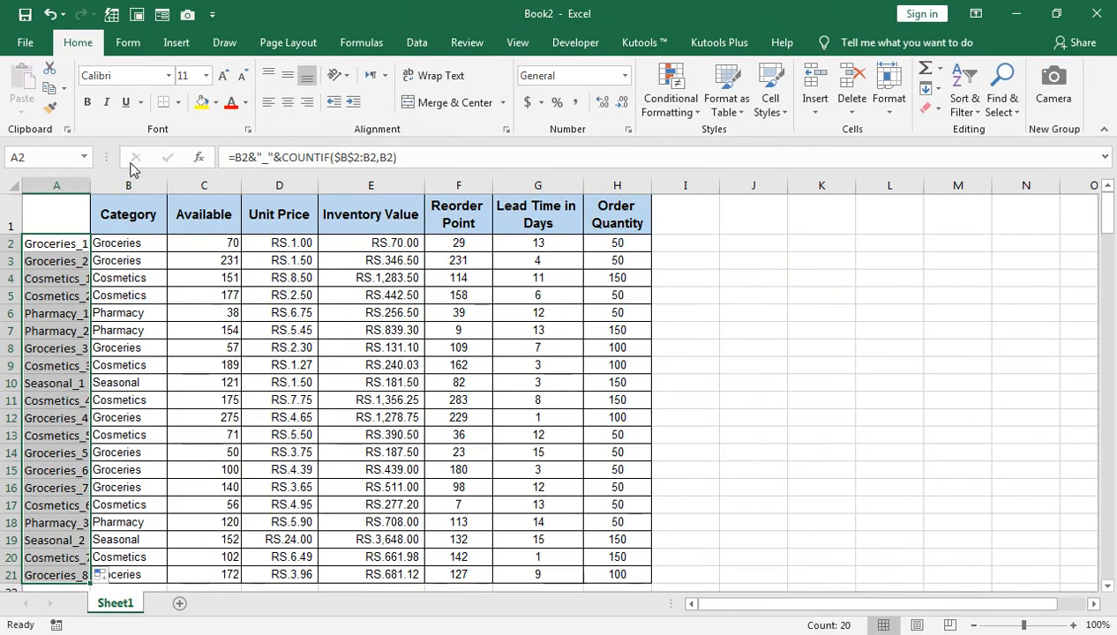
double_click(181, 181)
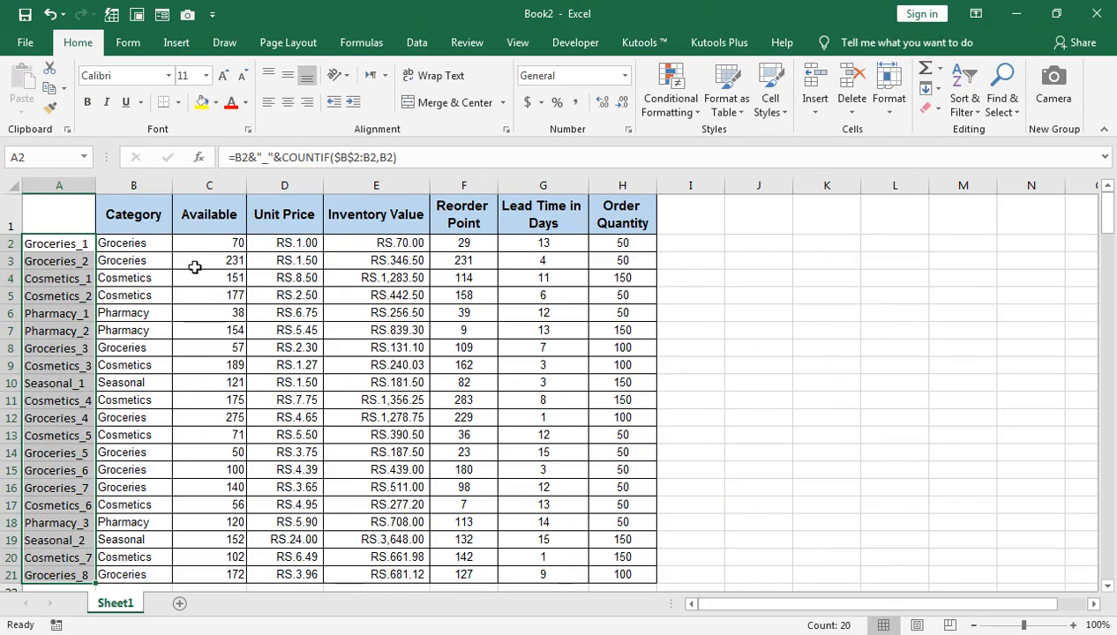
Enter the label "Select Category" in cell J1.
left_click(759, 224)
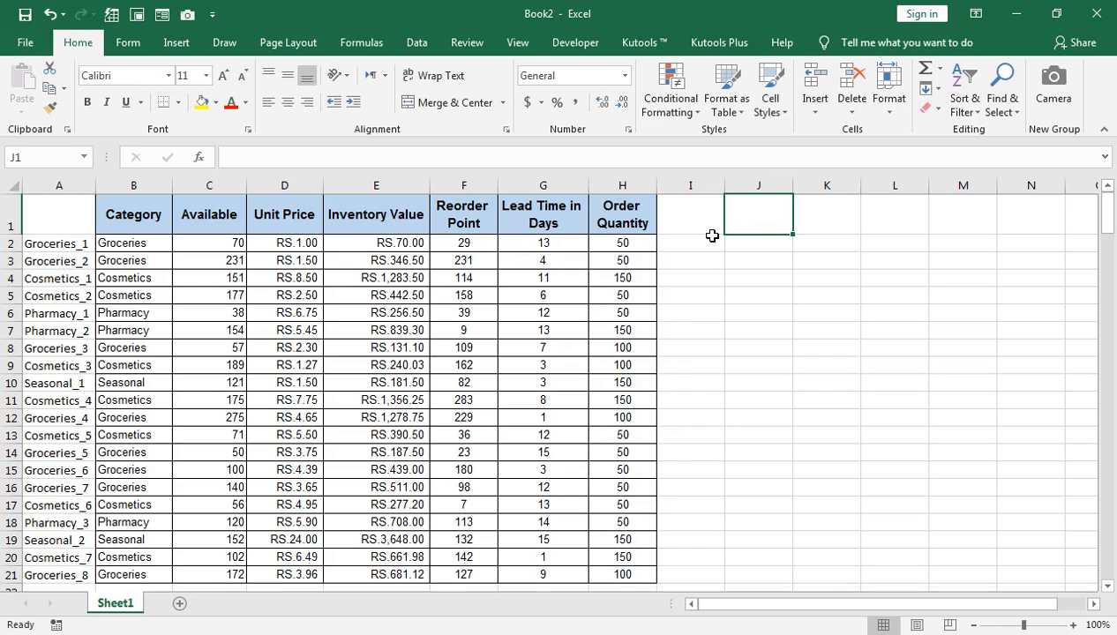
type("Select Cate")
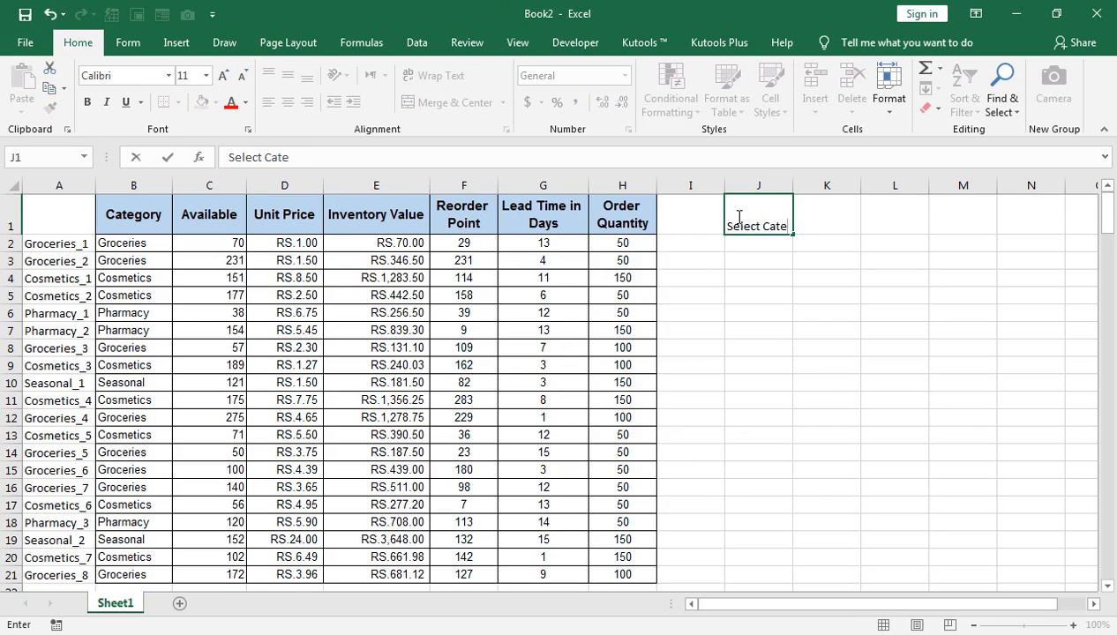
type("gory")
key("Tab")
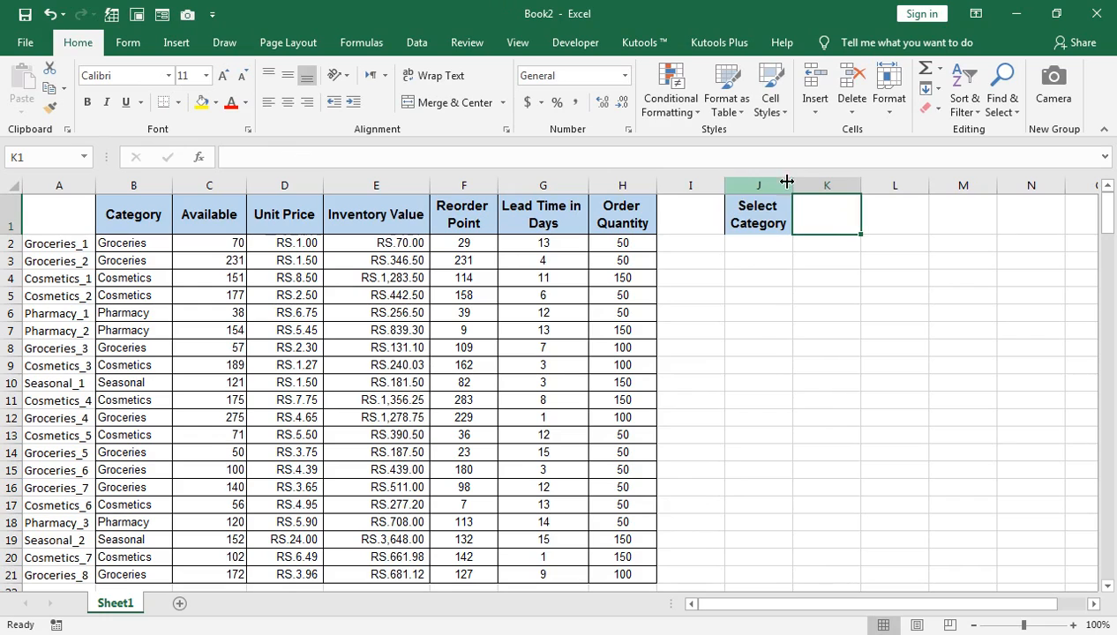
Narrow the empty column I and widen column K beside the Select Category label.
key("shift+Right")
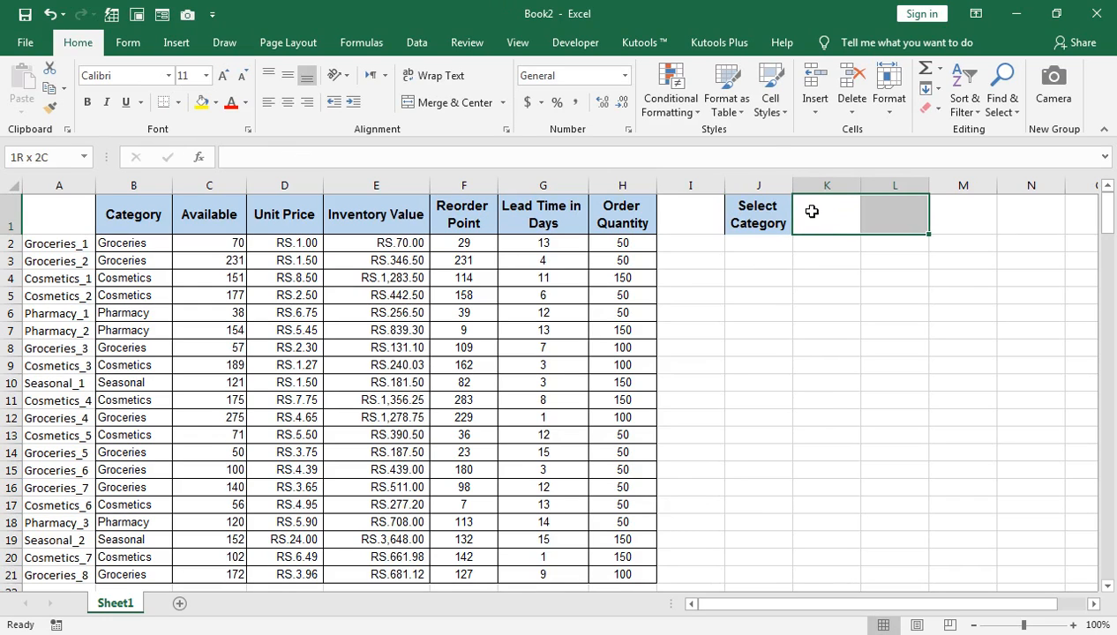
left_click_drag(724, 185, 688, 185)
left_click(796, 213)
left_click_drag(824, 184, 853, 193)
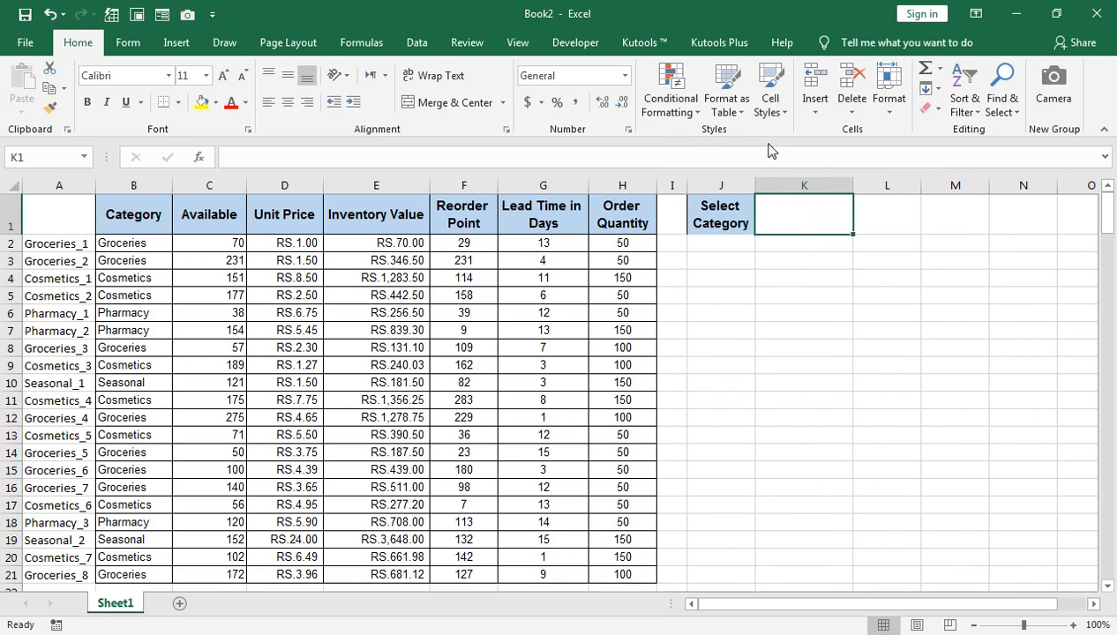
left_click(416, 42)
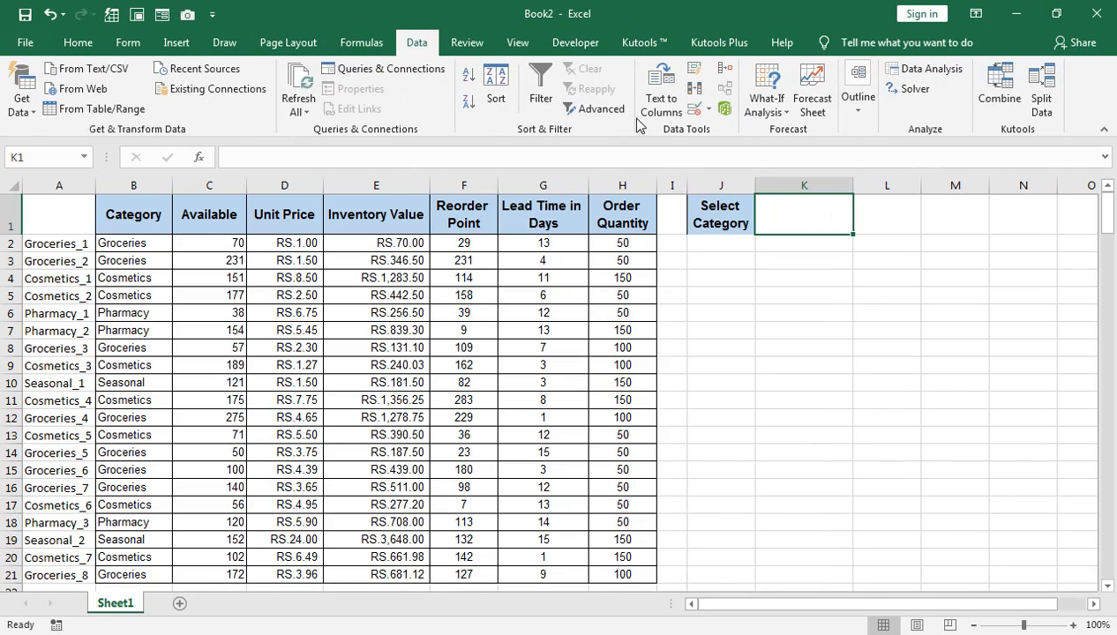
left_click(708, 108)
left_click(724, 128)
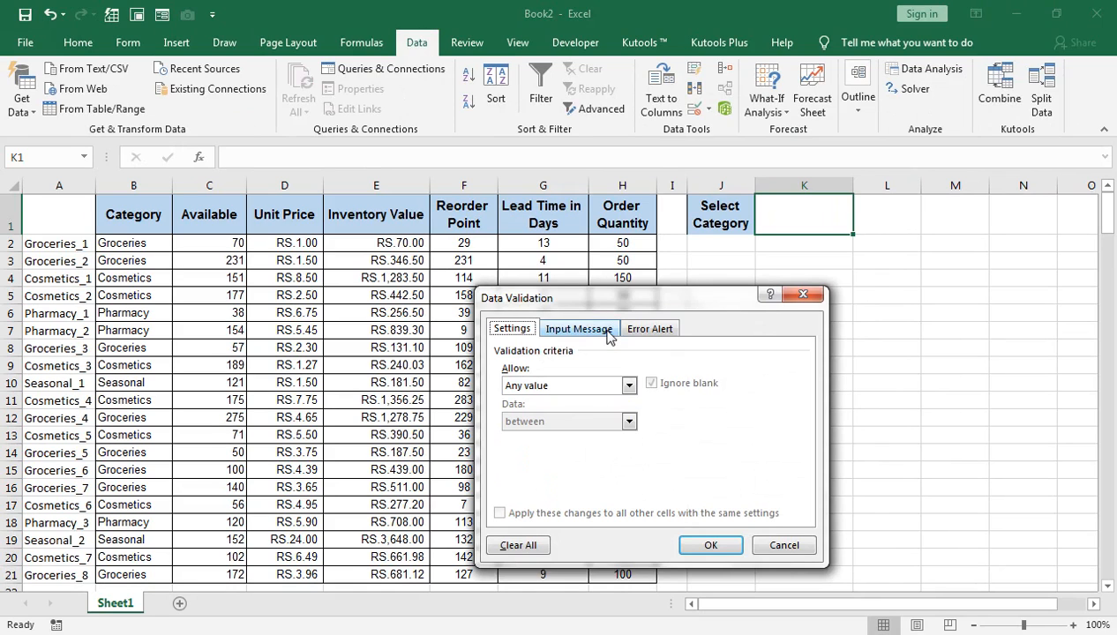
left_click(783, 546)
left_click(784, 546)
Copy the Category column including its header, B1:B21, and paste it at A1 of a new sheet.
left_click(124, 245)
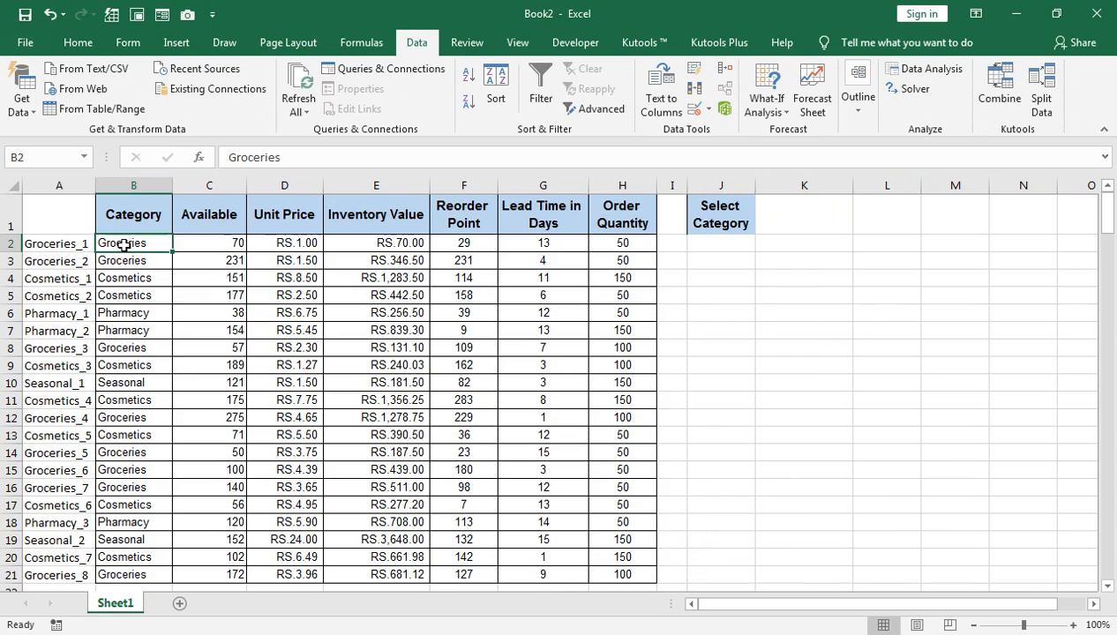
key("Up")
key("ctrl+shift+Down")
key("ctrl+c")
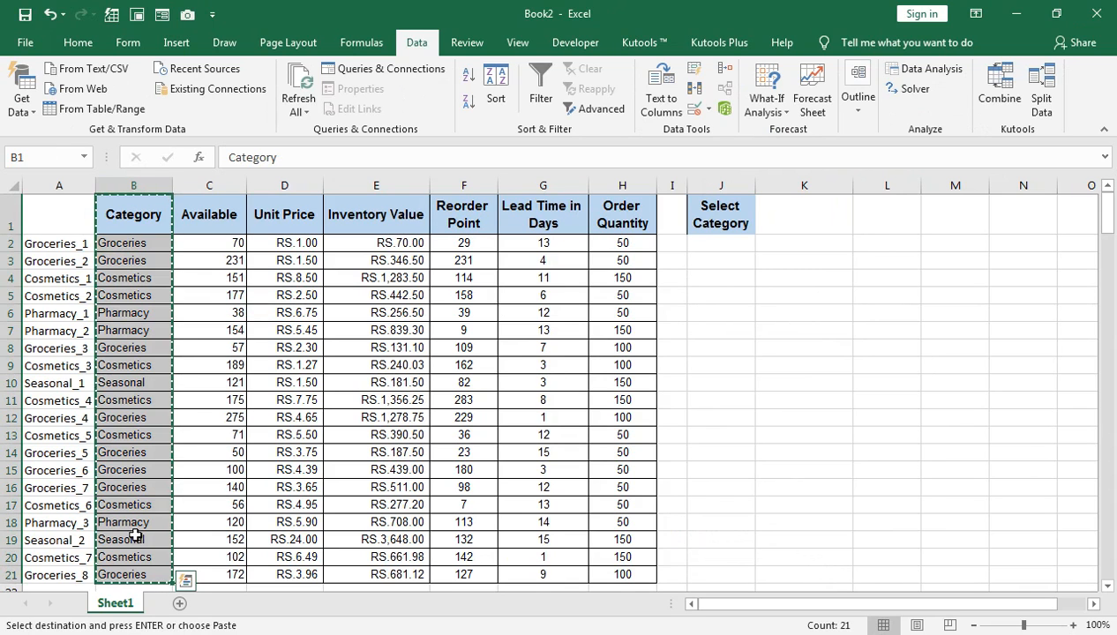
left_click(180, 604)
key("ctrl+v")
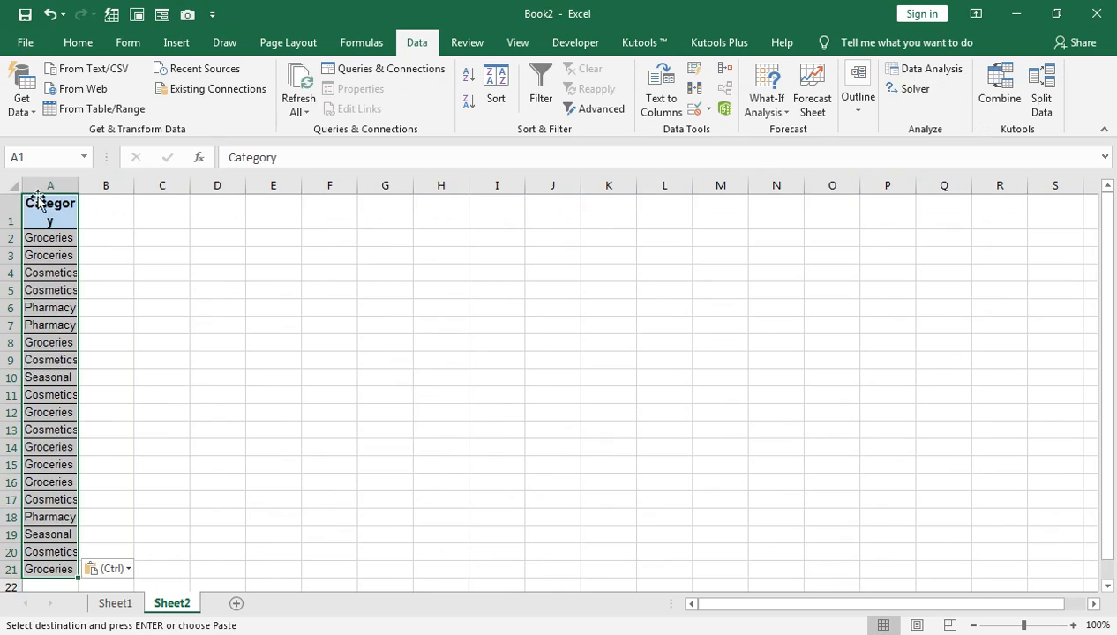
Widen column A to fit the Category header and remove the duplicate values from the category list.
left_click(55, 212)
double_click(78, 185)
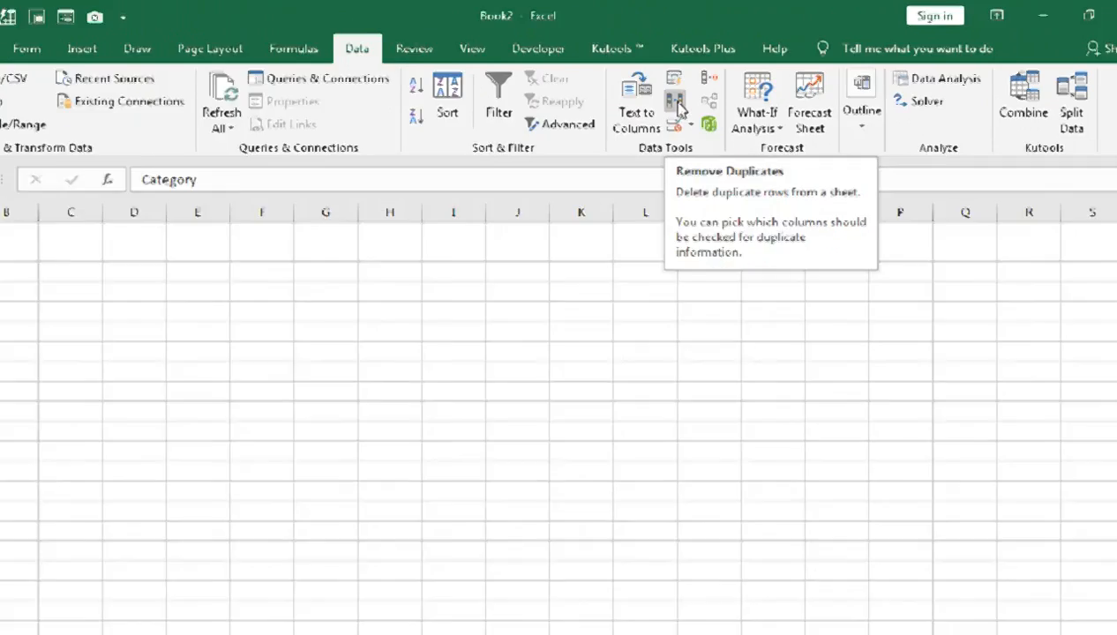
left_click(649, 120)
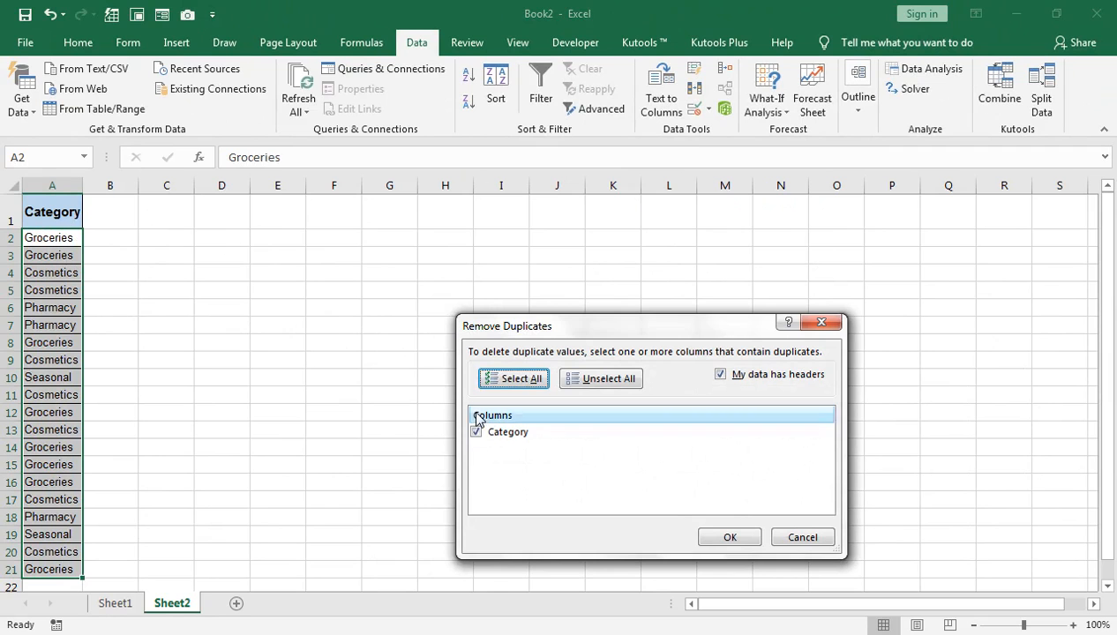
left_click(729, 538)
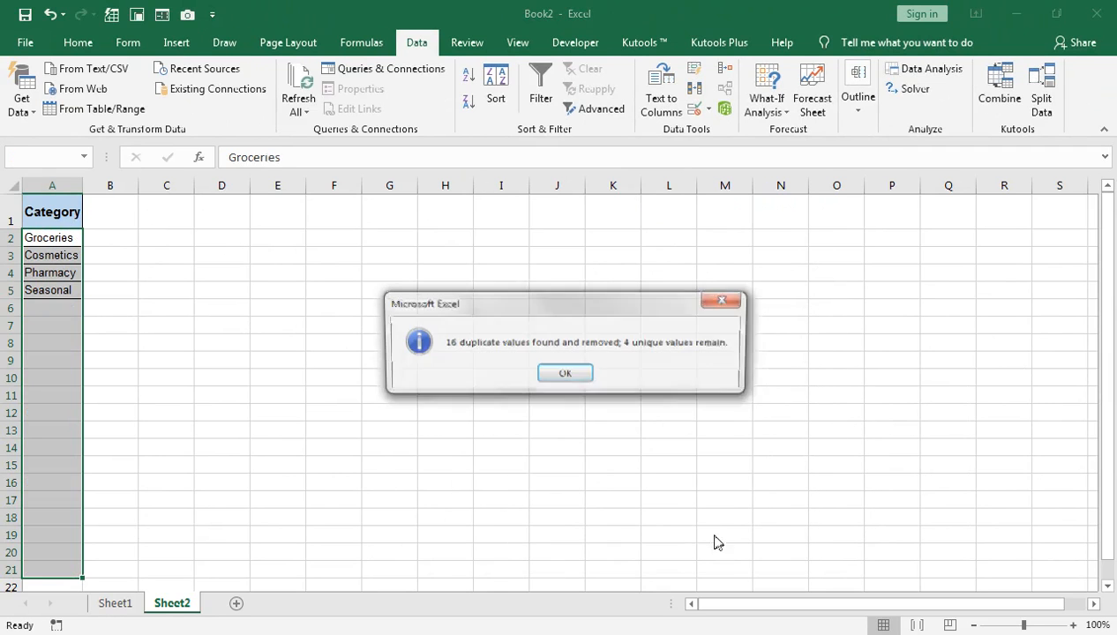
left_click(574, 375)
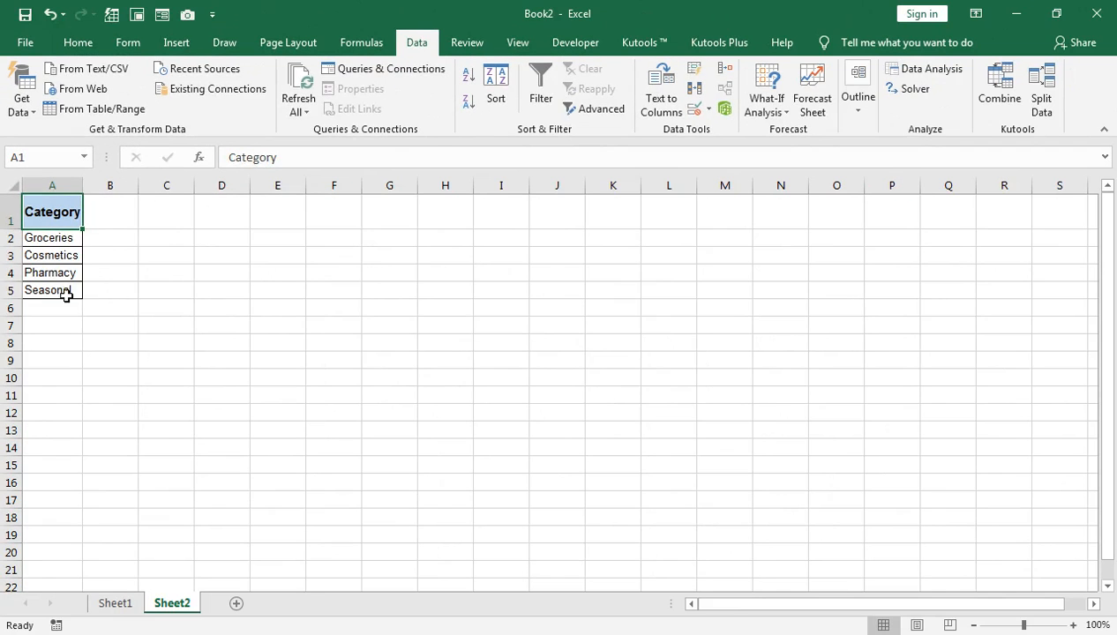
left_click(117, 358)
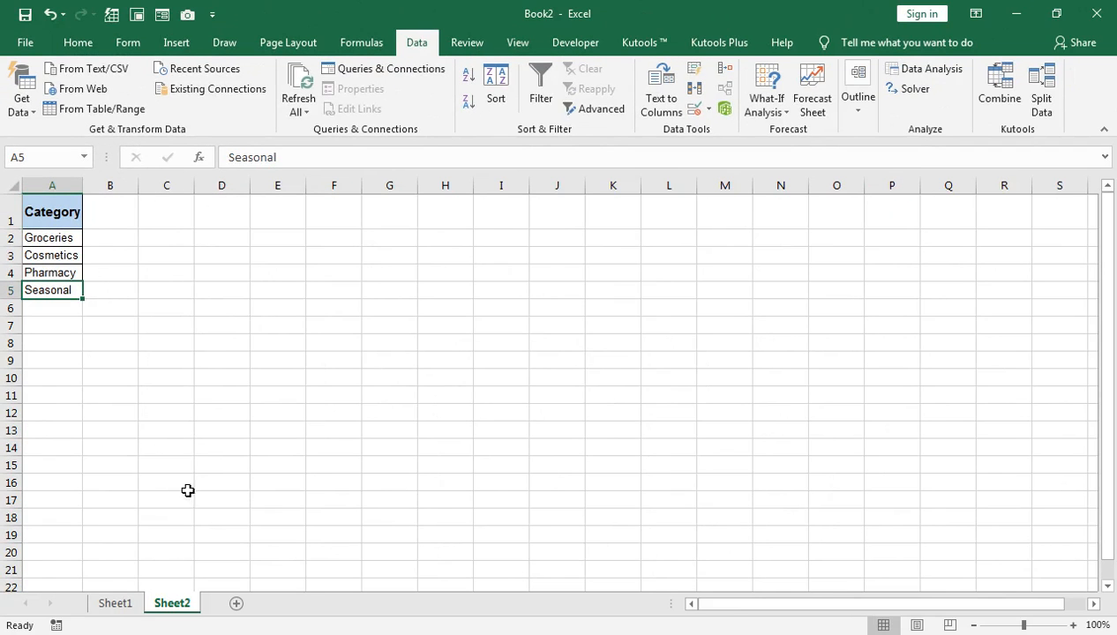
Start a data validation rule for cell K1 on Sheet1 and set it to allow a List.
left_click(112, 605)
left_click(803, 213)
left_click(751, 254)
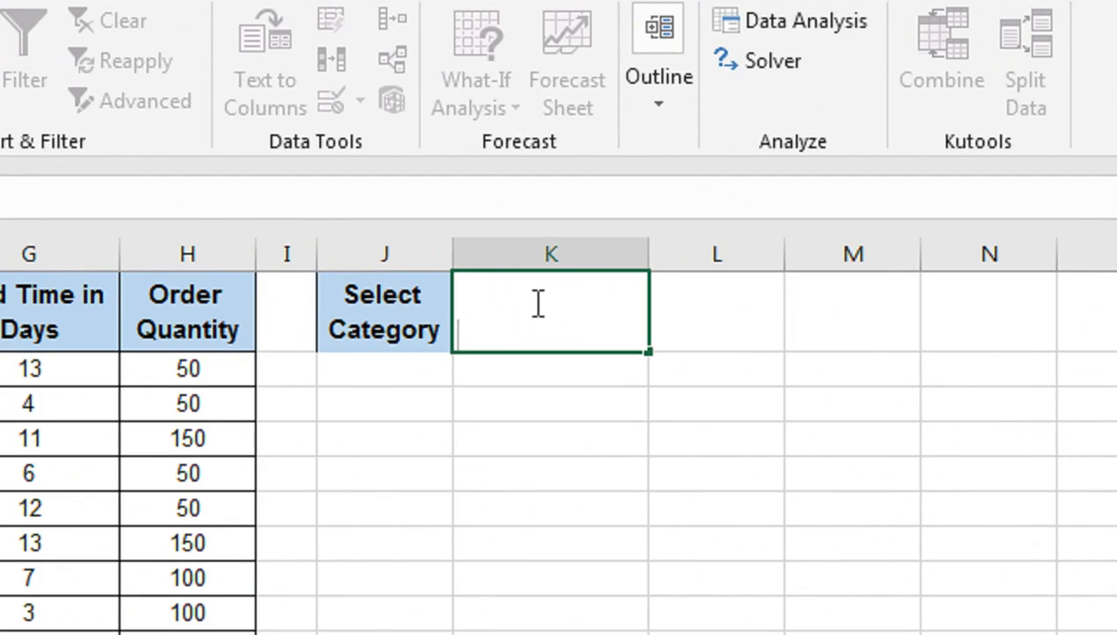
double_click(516, 321)
left_click(524, 395)
left_click(524, 330)
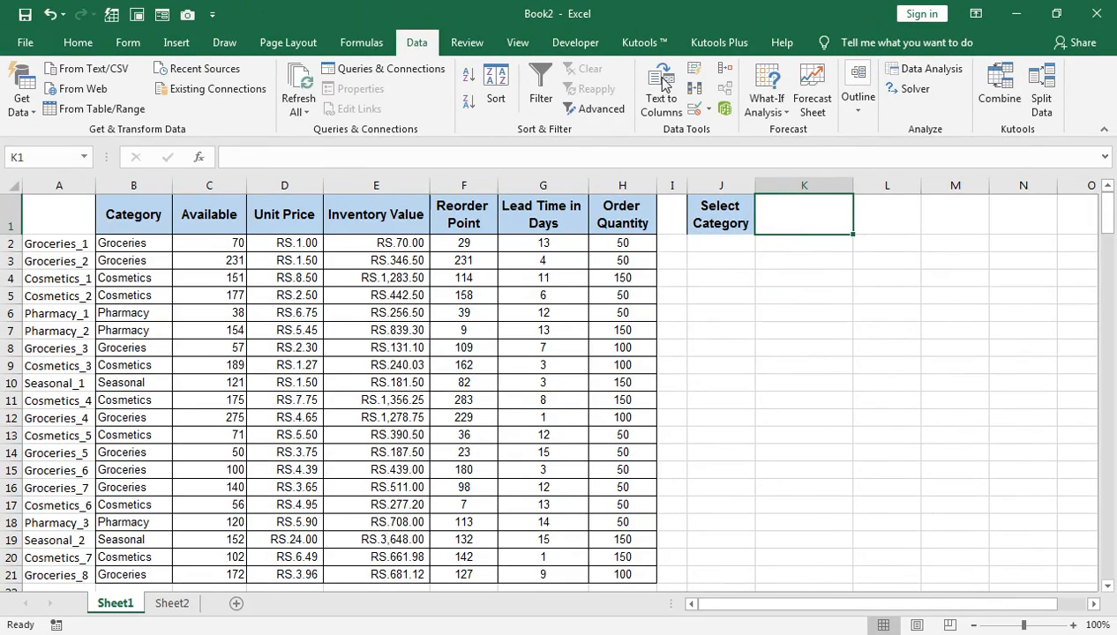
left_click(699, 108)
left_click(710, 133)
left_click(618, 386)
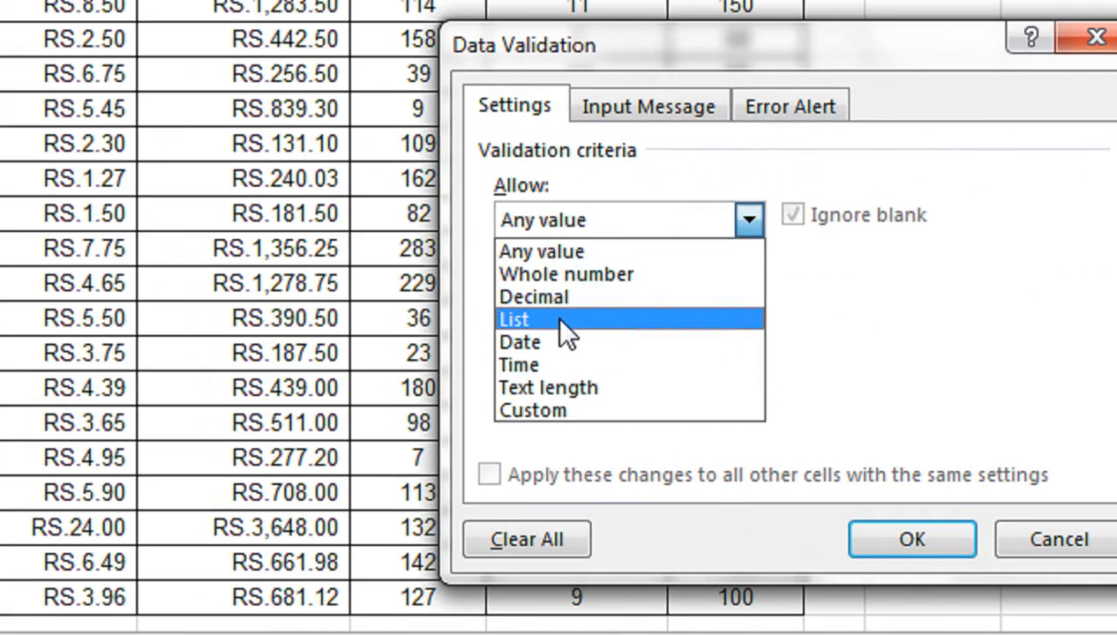
left_click(561, 320)
left_click(552, 359)
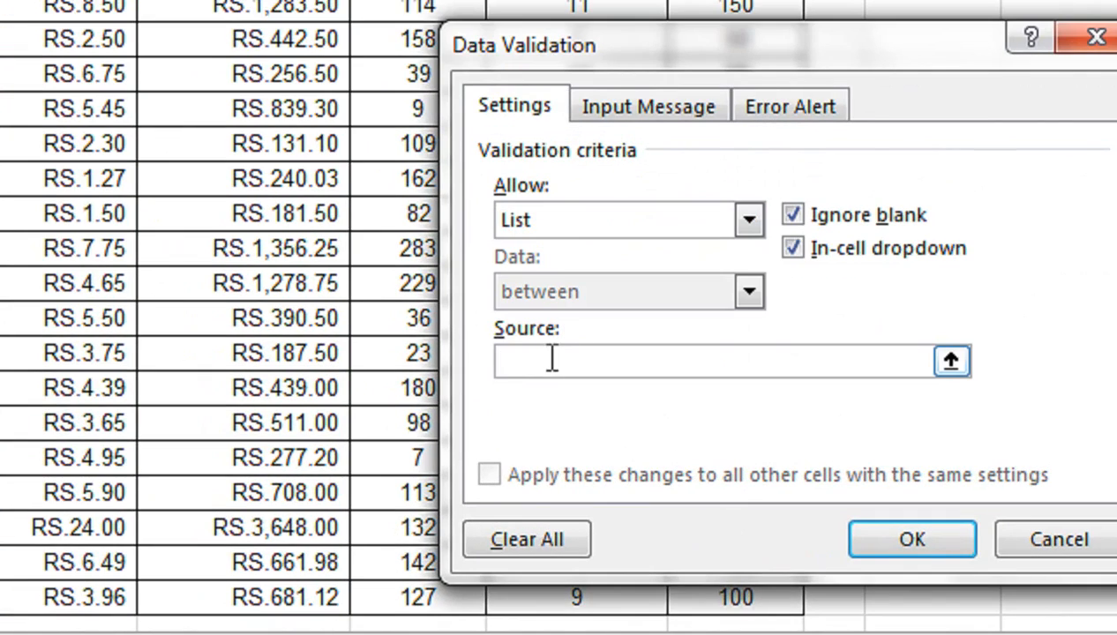
Use cells A2:A5 of Sheet2 as the validation list's source and apply the rule to K1.
left_click(168, 600)
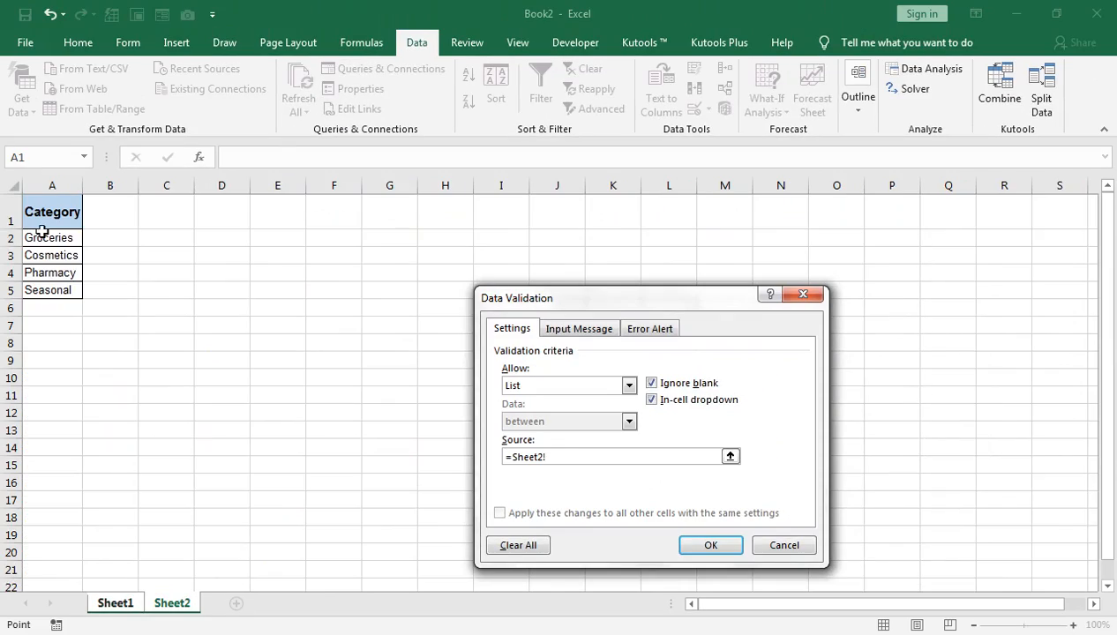
left_click(48, 243)
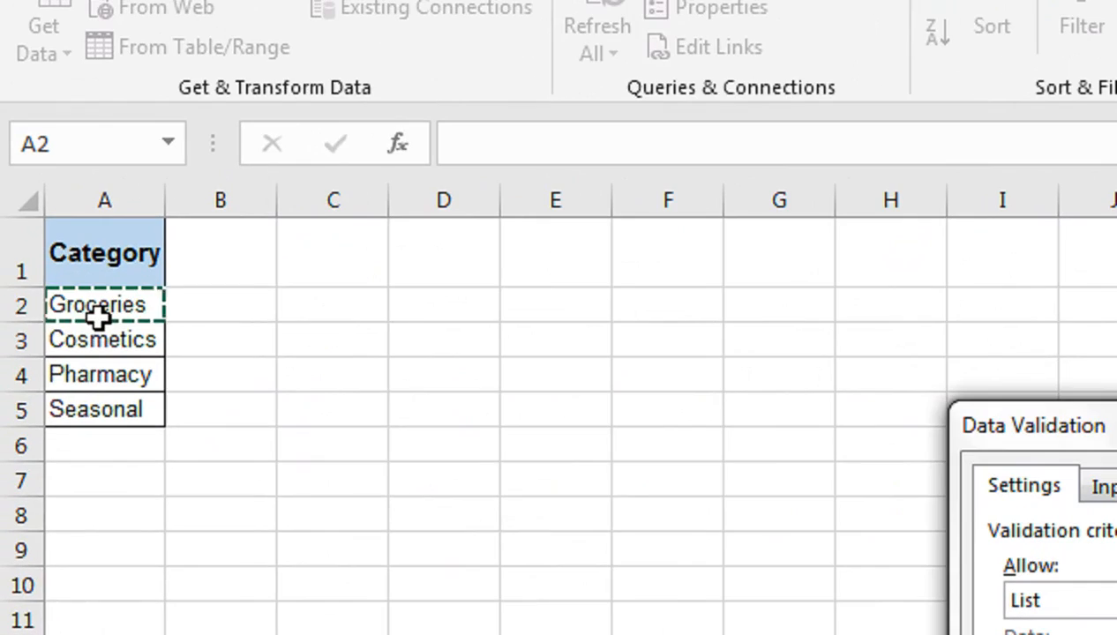
key("shift+Down")
key("shift+Down")
key("shift+Down")
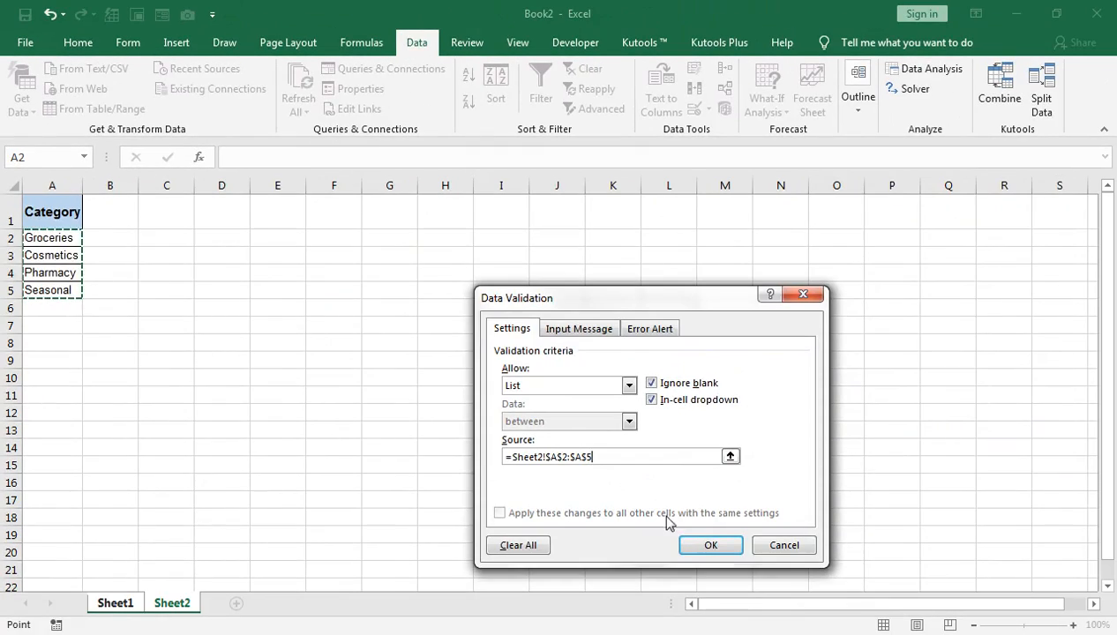
left_click(718, 541)
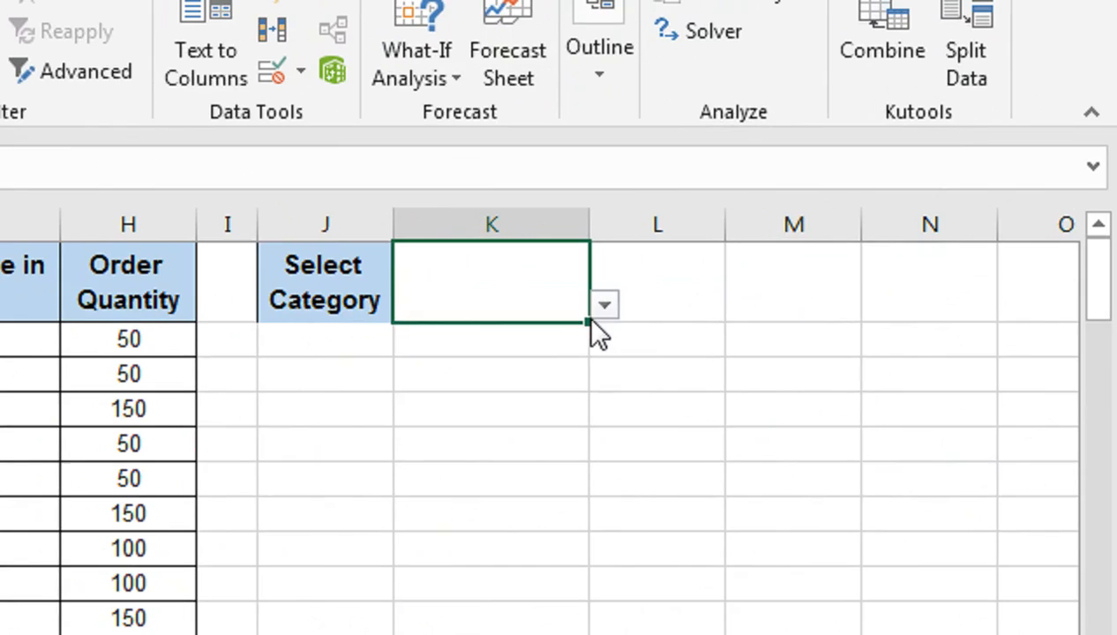
Check the category choices offered by the dropdown in cell K1.
left_click(859, 227)
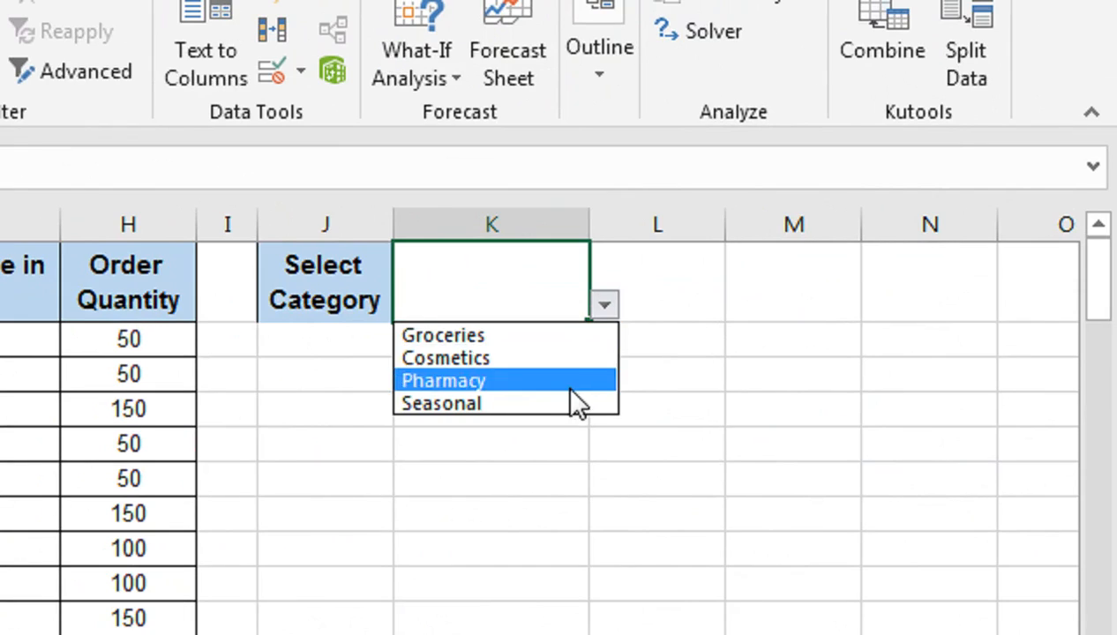
left_click(536, 301)
left_click(700, 290)
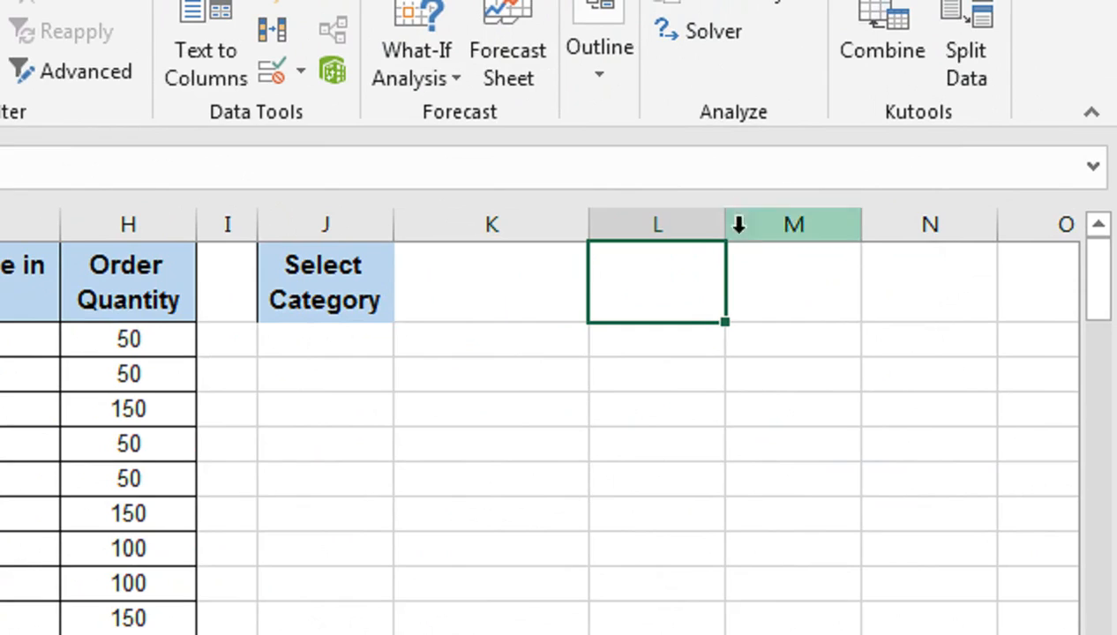
left_click(783, 272)
left_click(334, 347)
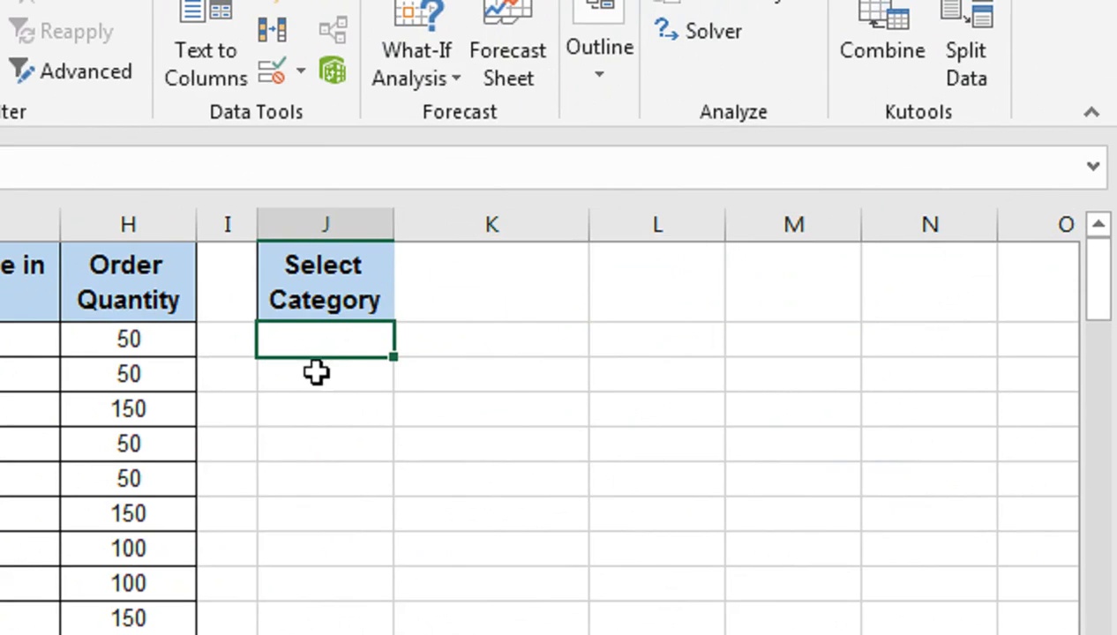
left_click(317, 375)
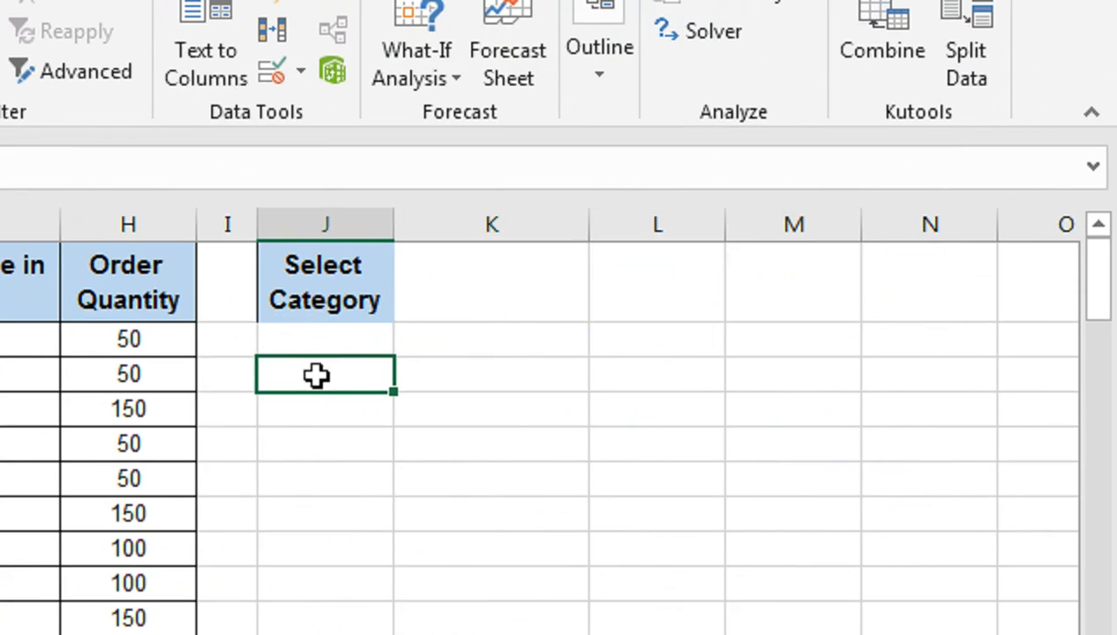
left_click(468, 294)
left_click(311, 388)
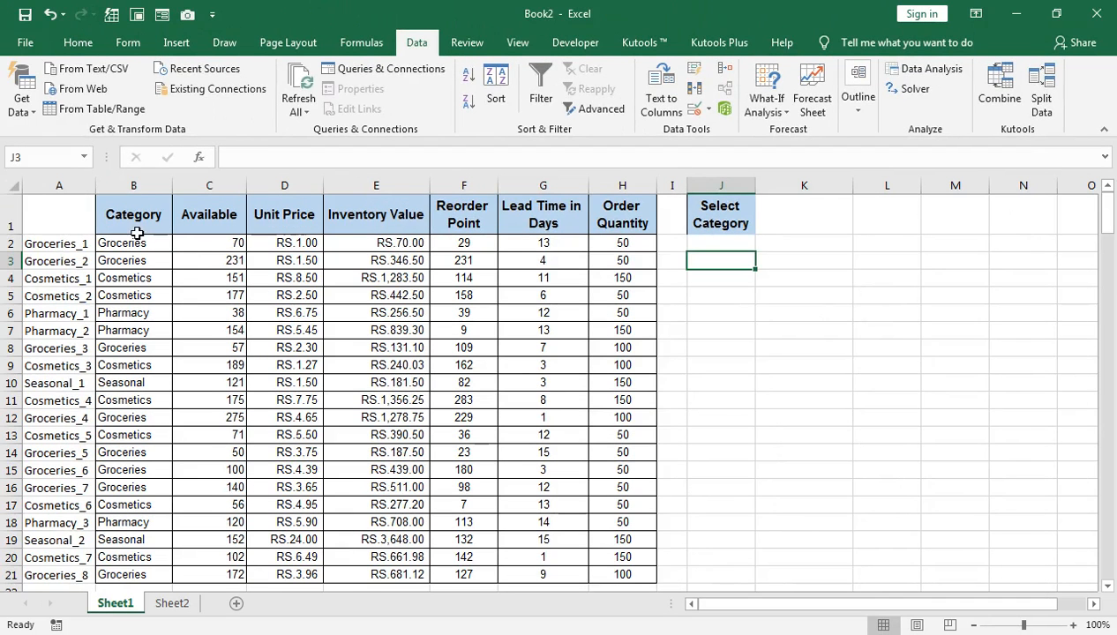
Copy the table headers B1:H1, paste them at K3 and reduce the height of row 3.
left_click(144, 214)
key("ctrl+shift+Right")
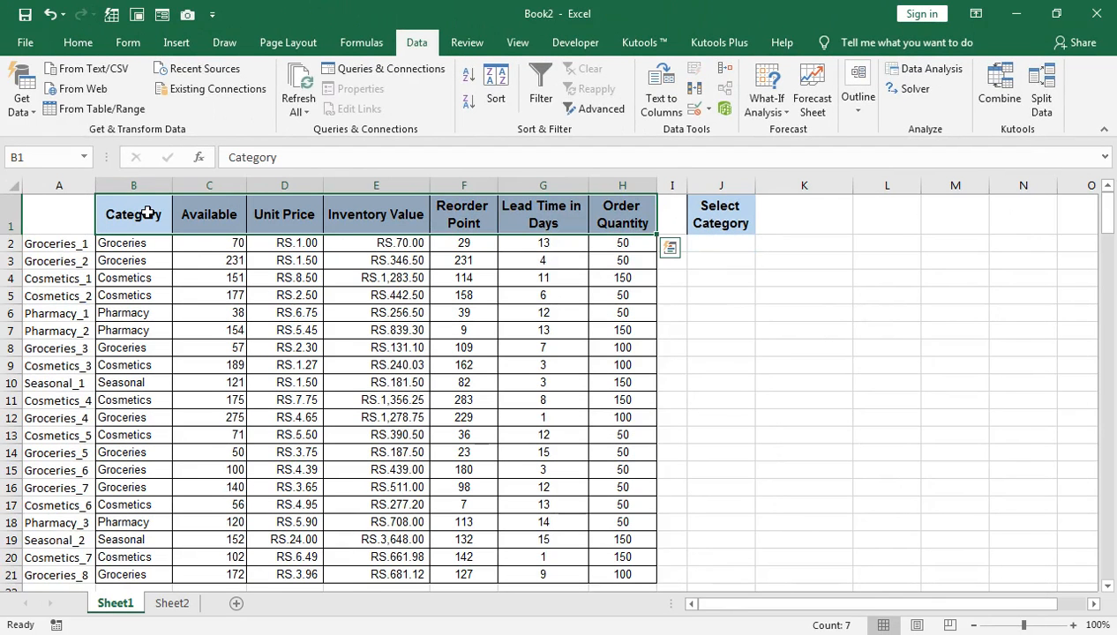
key("ctrl+c")
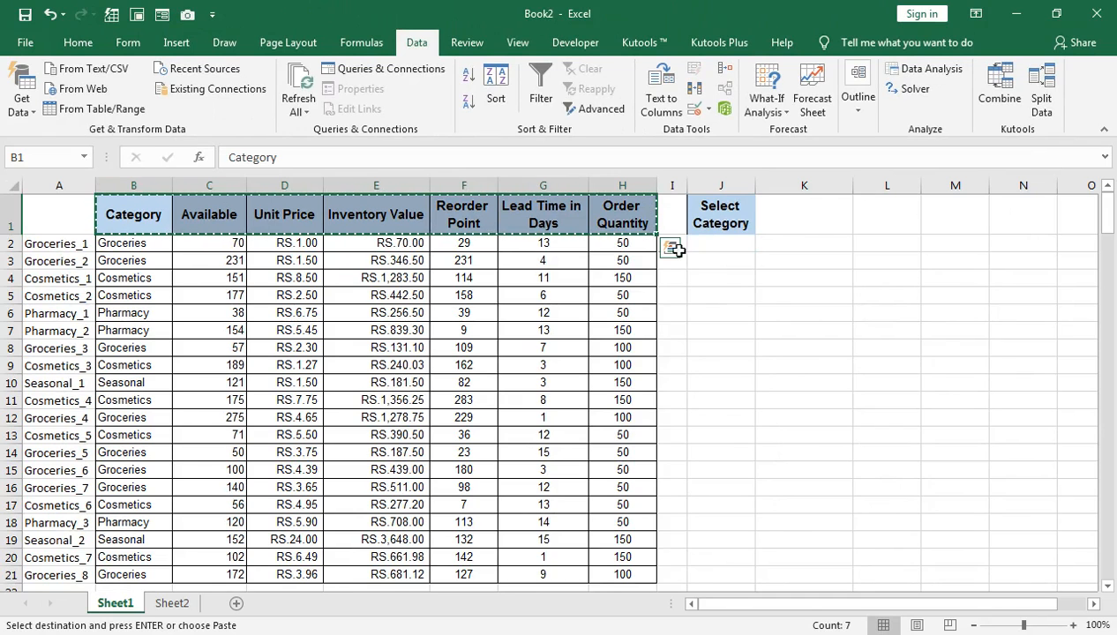
left_click(722, 261)
left_click(779, 262)
key("Escape")
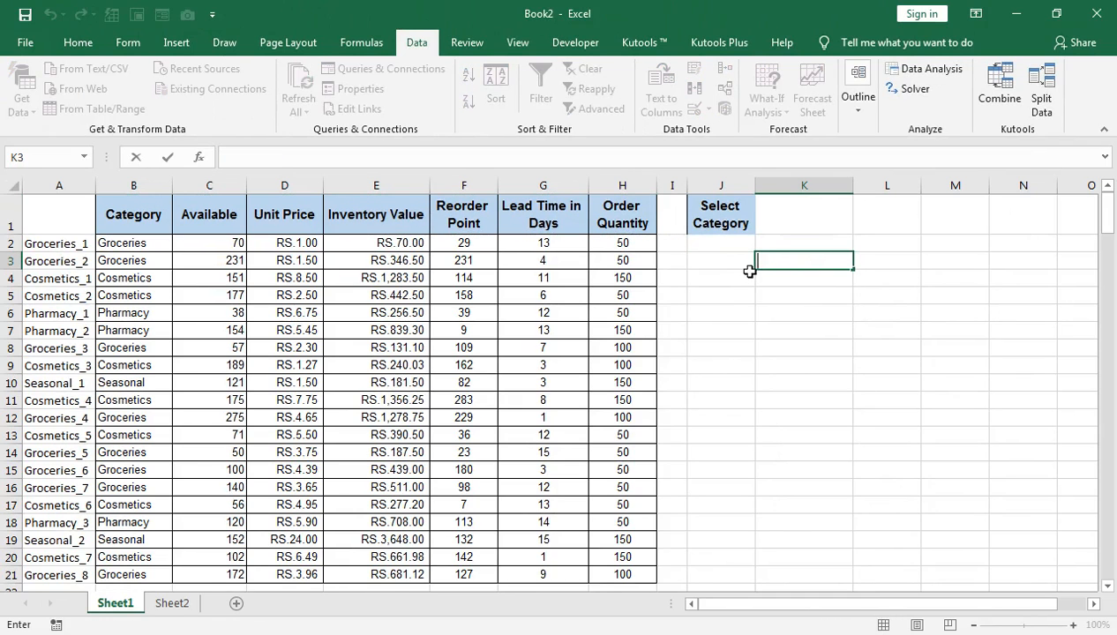
left_click(738, 275)
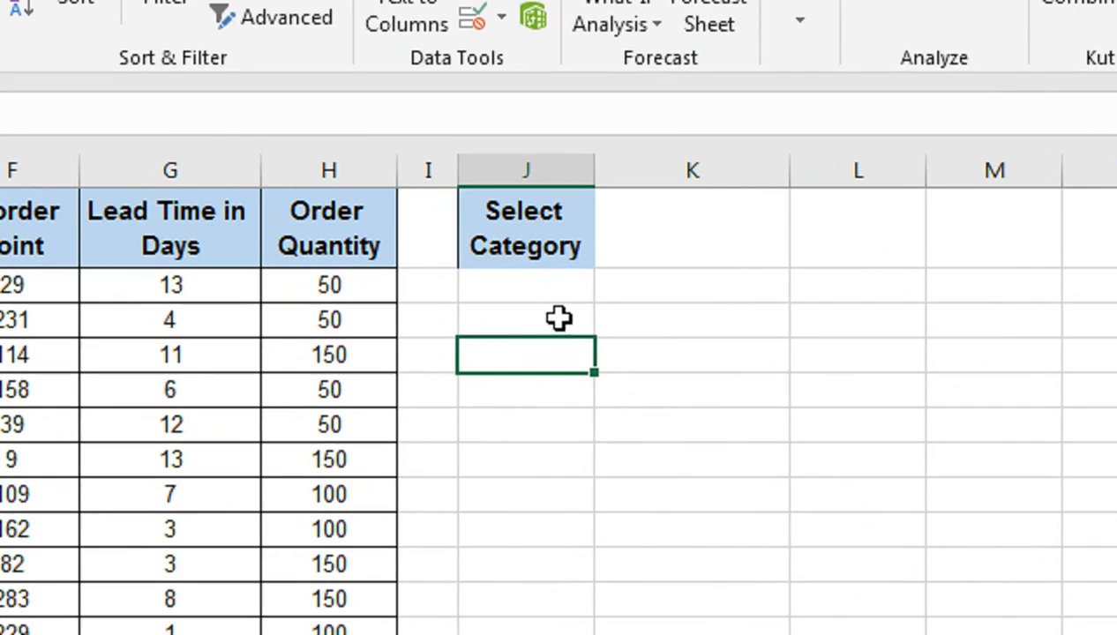
left_click(560, 323)
double_click(651, 321)
key("Escape")
left_click(616, 374)
left_click(645, 318)
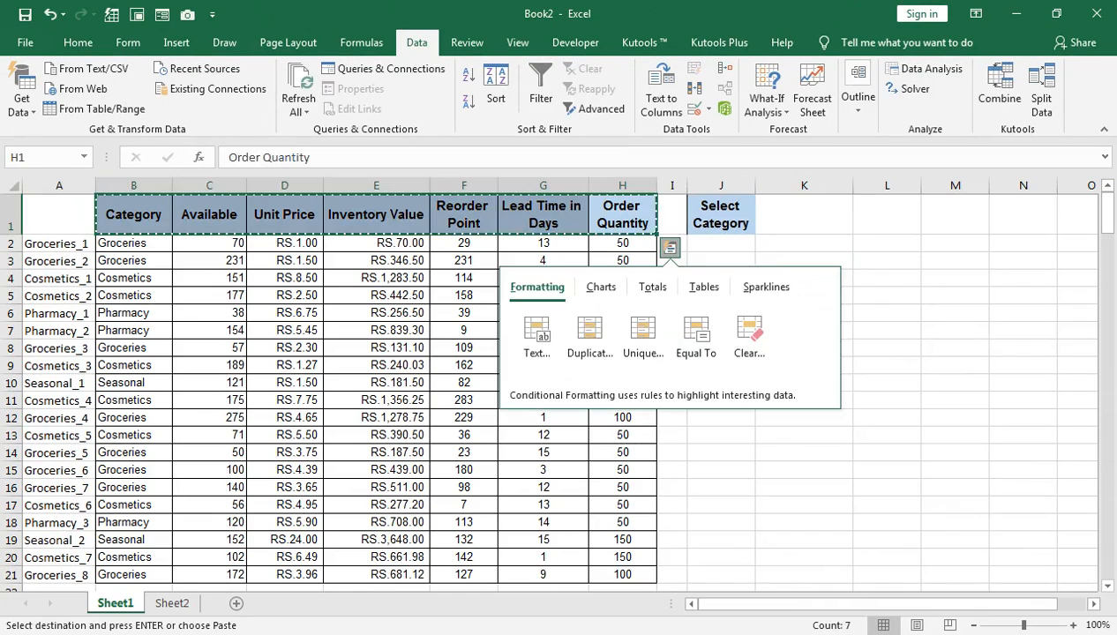
left_click(641, 321)
key("ctrl+v")
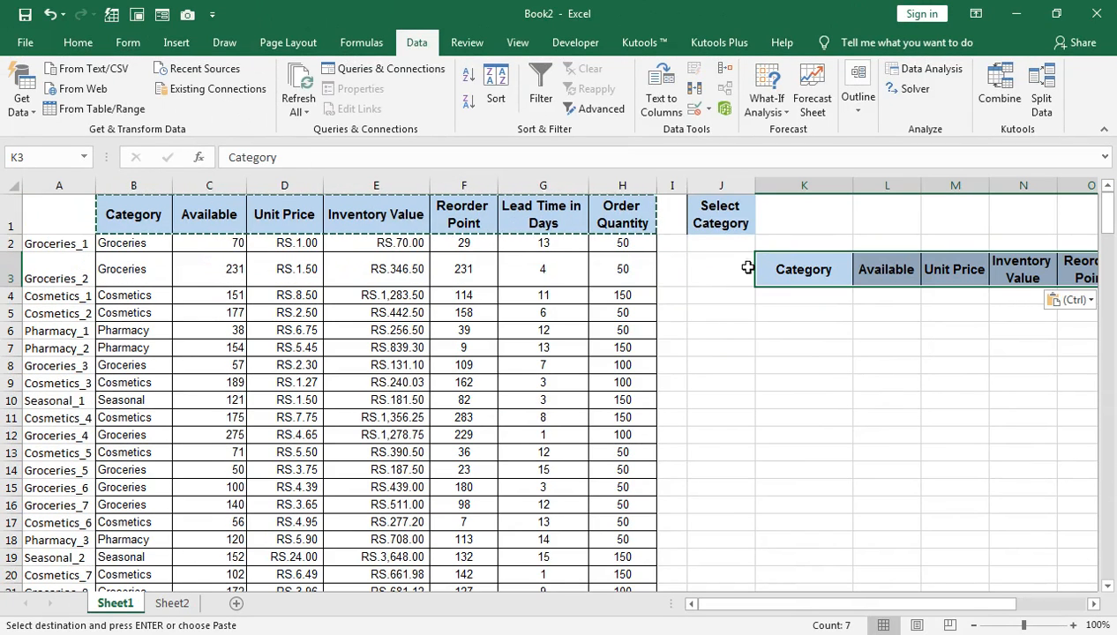
left_click(9, 270)
left_click_drag(7, 287, 7, 272)
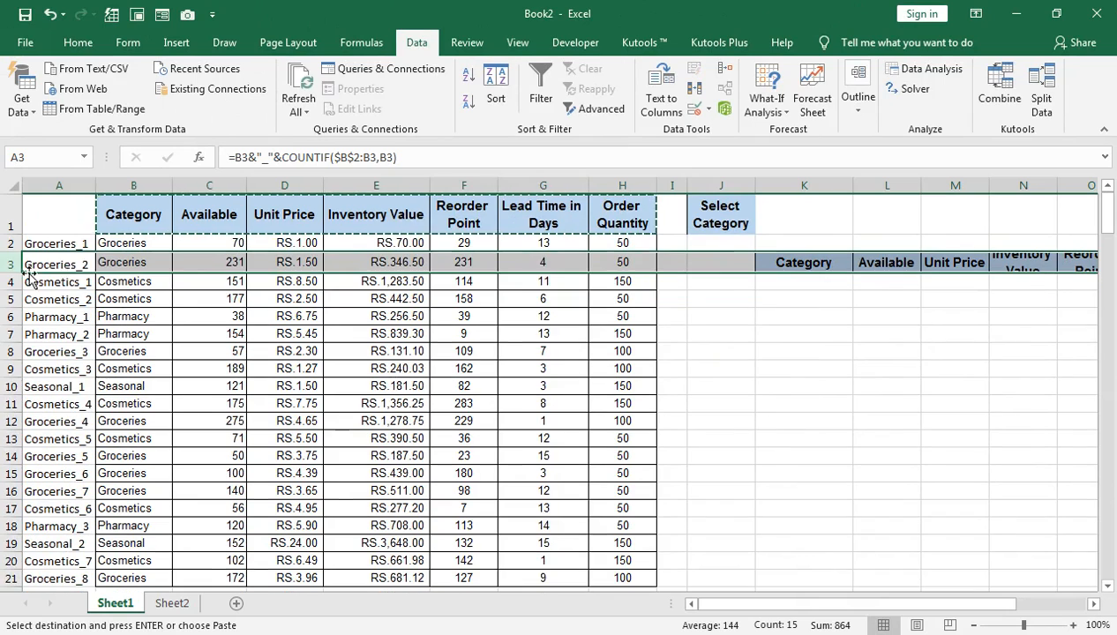
Enter the label "Helper" in cell J3 beside the pasted headers.
left_click(711, 265)
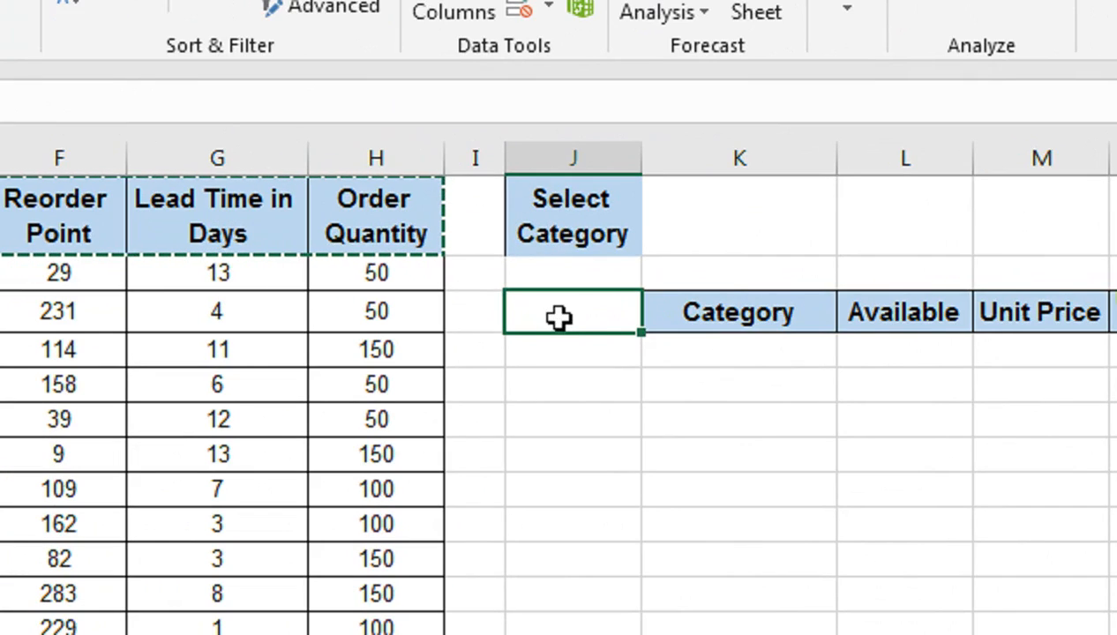
type("h")
type("lp")
key("Return")
left_click(564, 317)
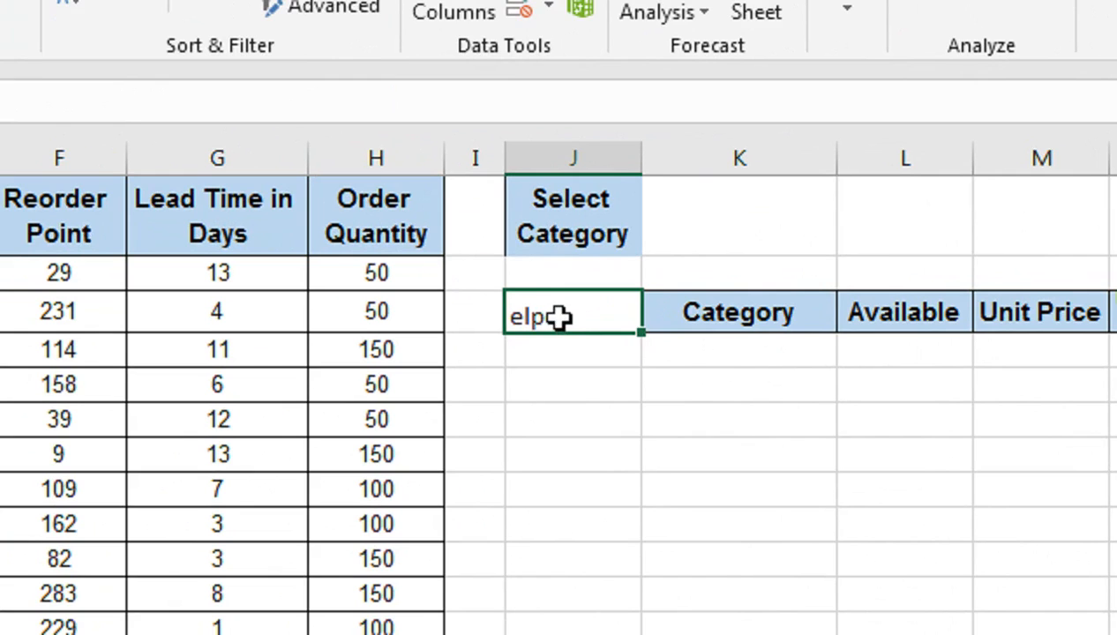
type("Helper")
key("Return")
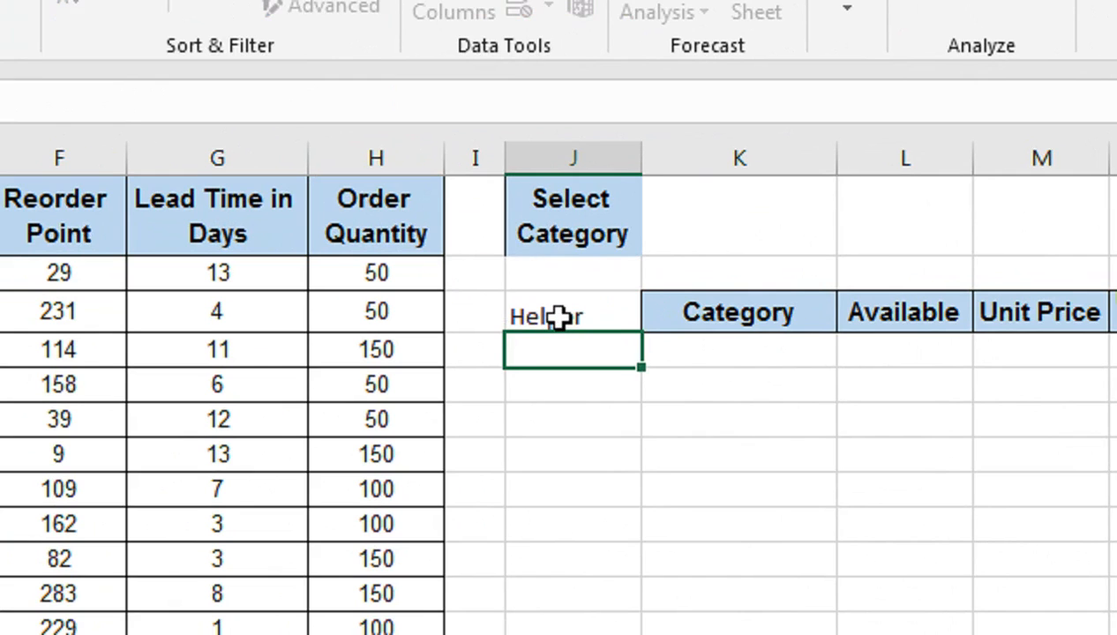
Enter 1 and 2 below the Helper label and fill the series down to 18 in J21.
type("1")
key("Return")
type("2")
key("Return")
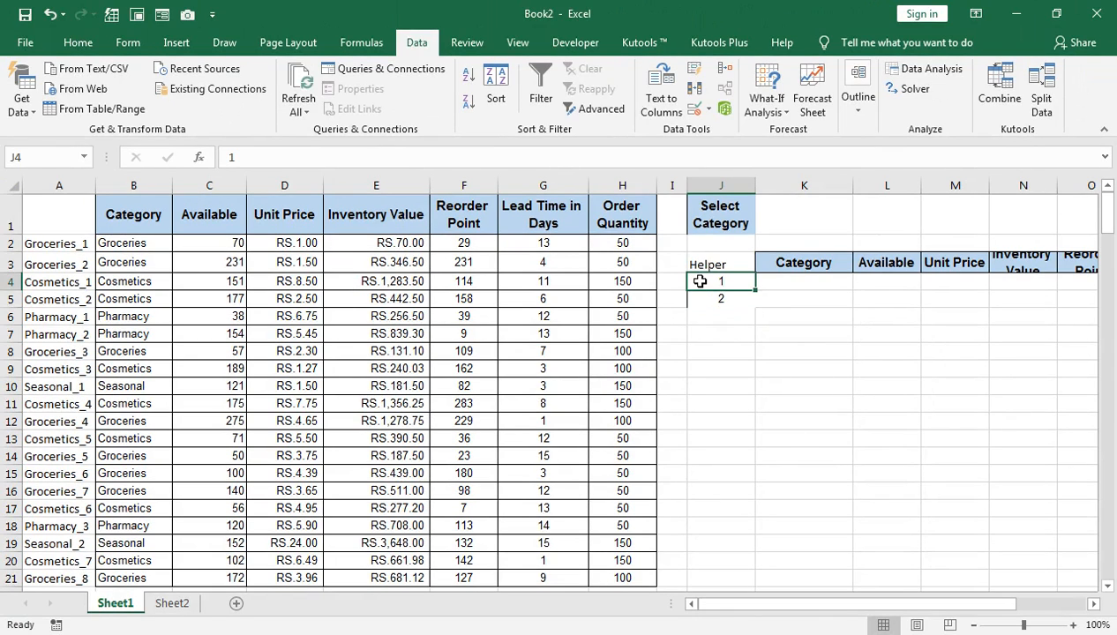
left_click_drag(698, 280, 700, 281)
left_click_drag(761, 308, 754, 543)
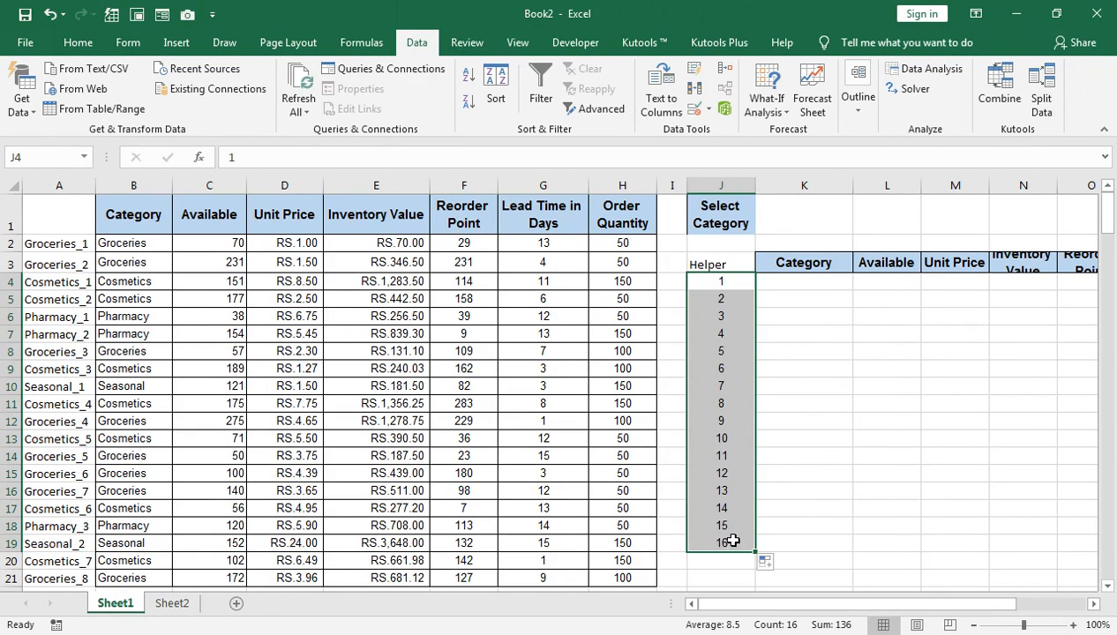
left_click_drag(755, 552, 755, 578)
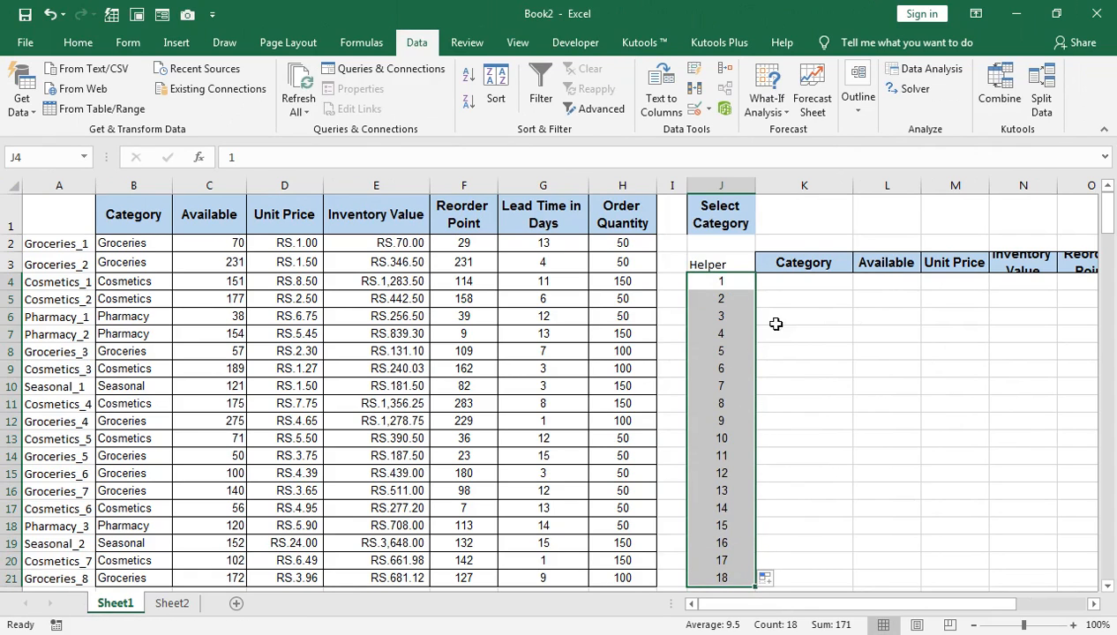
Choose Groceries as the selected category in cell K1.
left_click(808, 206)
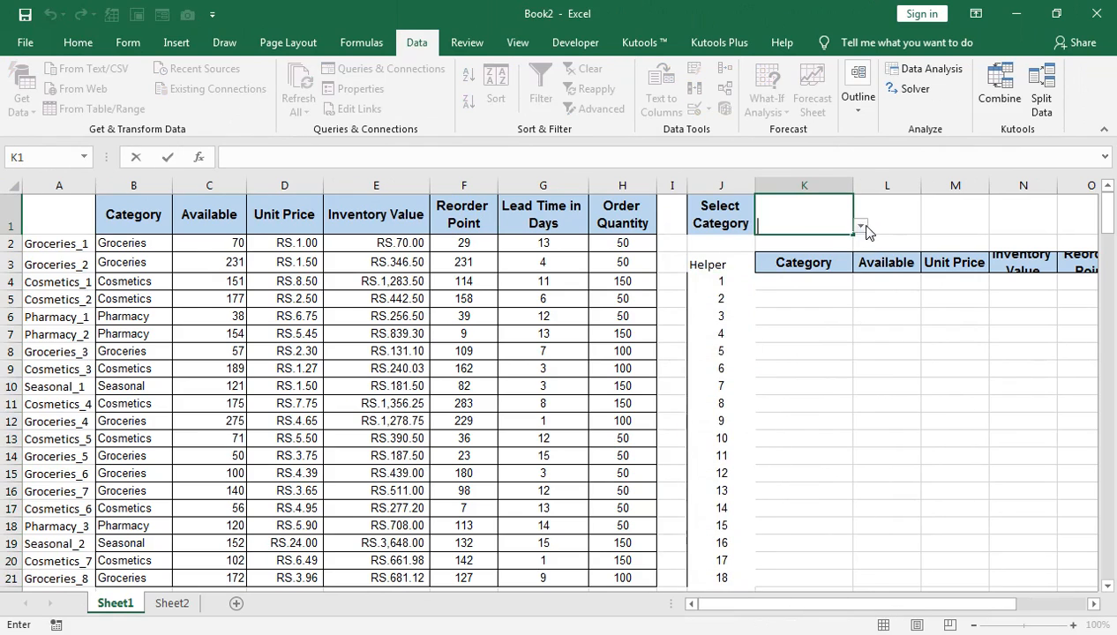
left_click(860, 226)
left_click(838, 239)
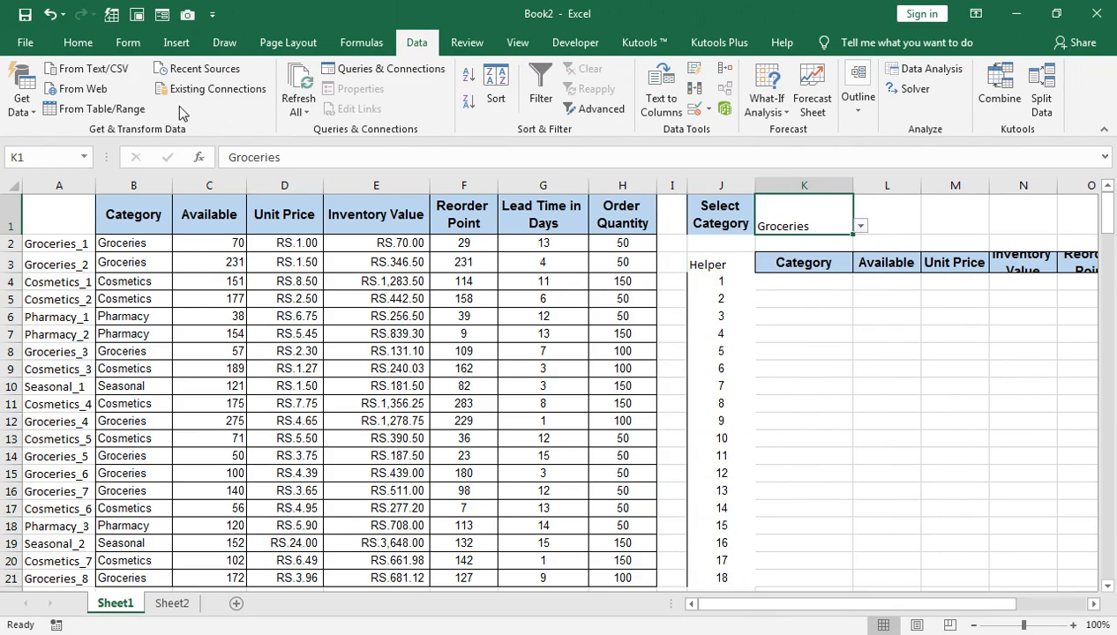
Center the K1 category horizontally and vertically, make it bold and enlarge its font to size 18.
left_click(77, 42)
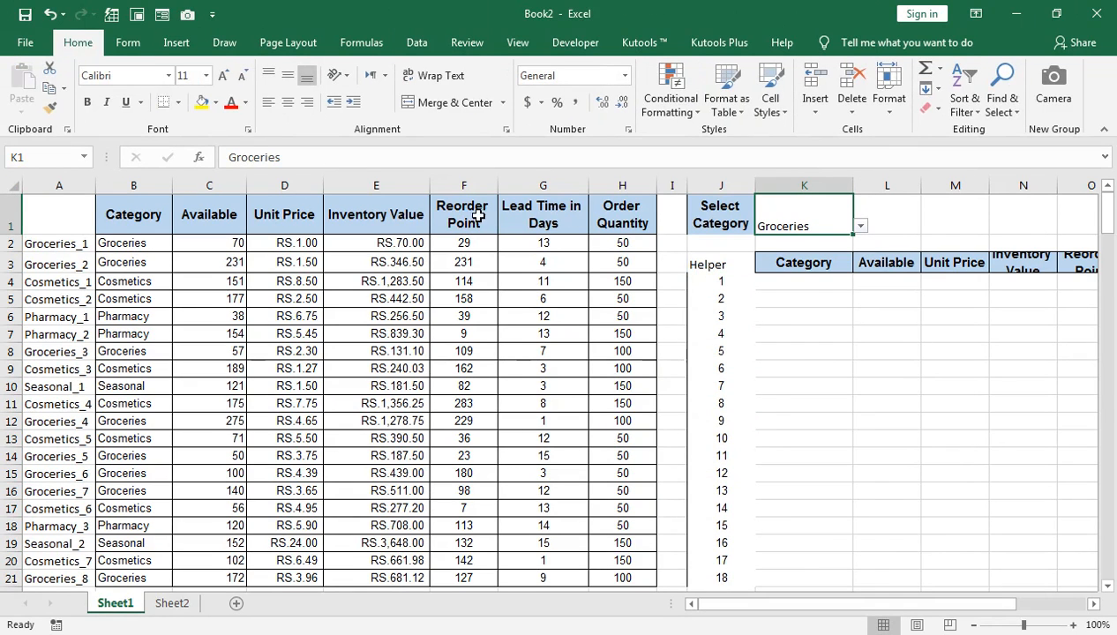
left_click(287, 103)
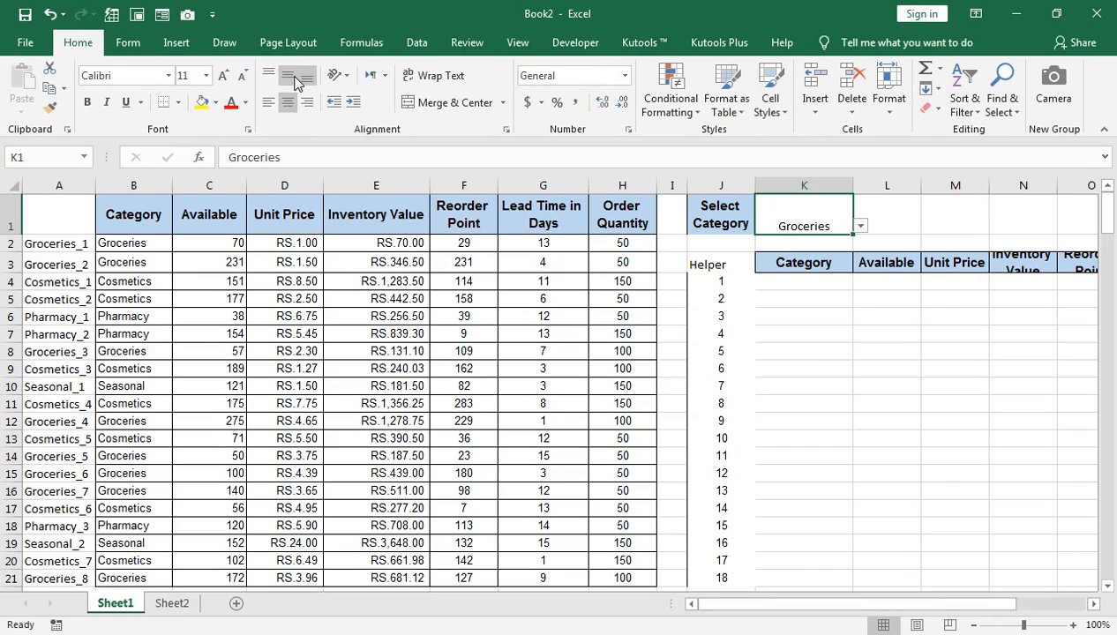
left_click(295, 78)
left_click(87, 102)
left_click(223, 76)
left_click(223, 76)
left_click(222, 76)
left_click(222, 76)
Test the K1 dropdown by switching the category to Cosmetics and back to Groceries.
left_click(861, 227)
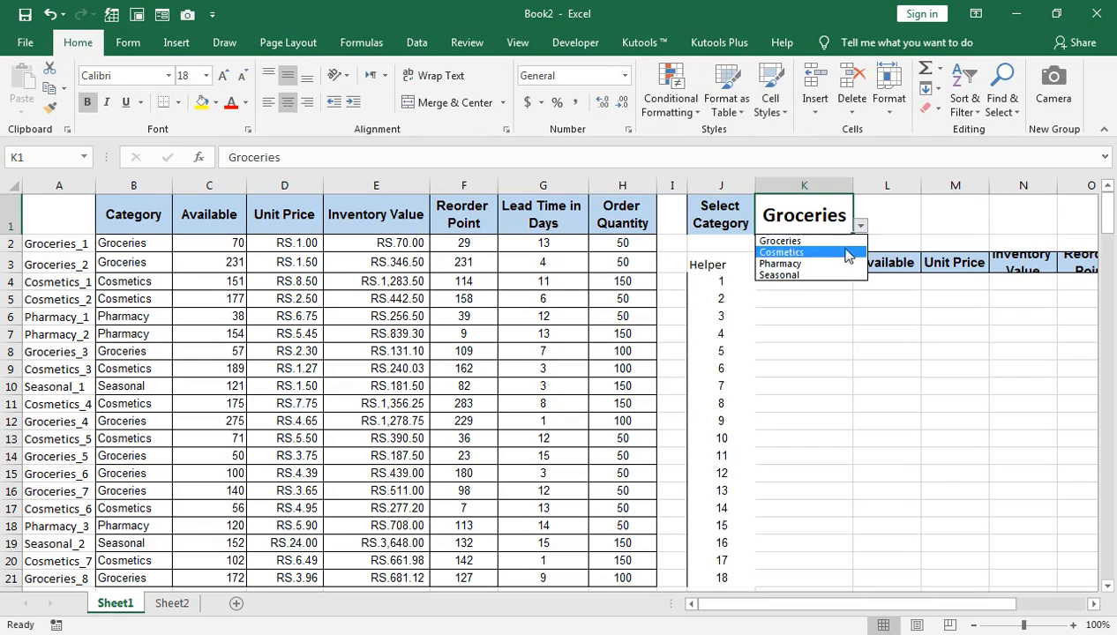
left_click(794, 251)
left_click(860, 227)
left_click(838, 239)
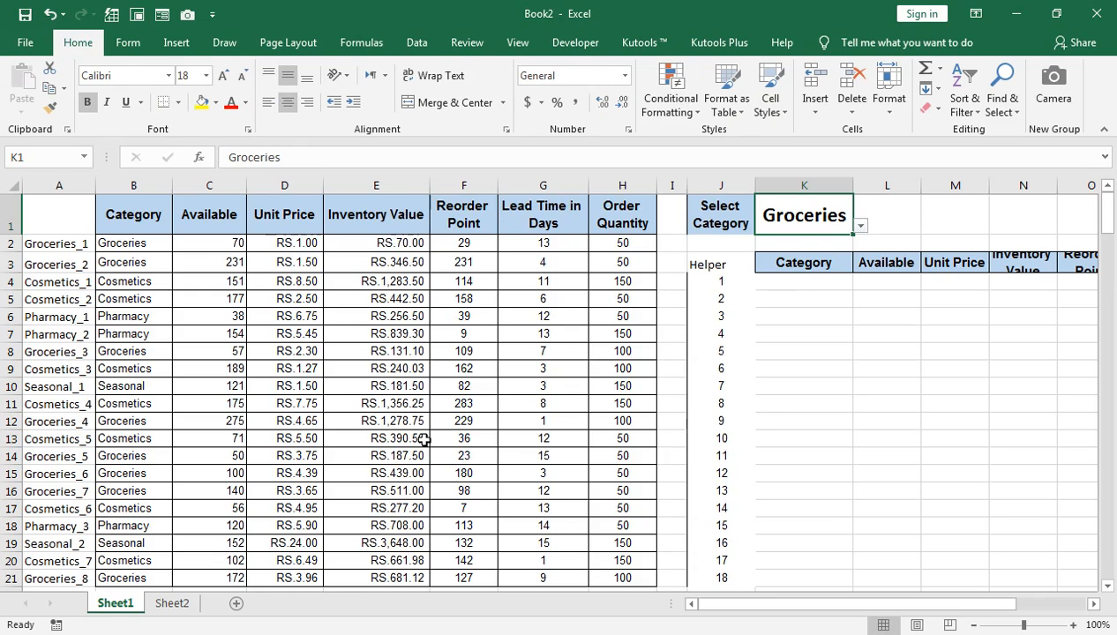
left_click(778, 275)
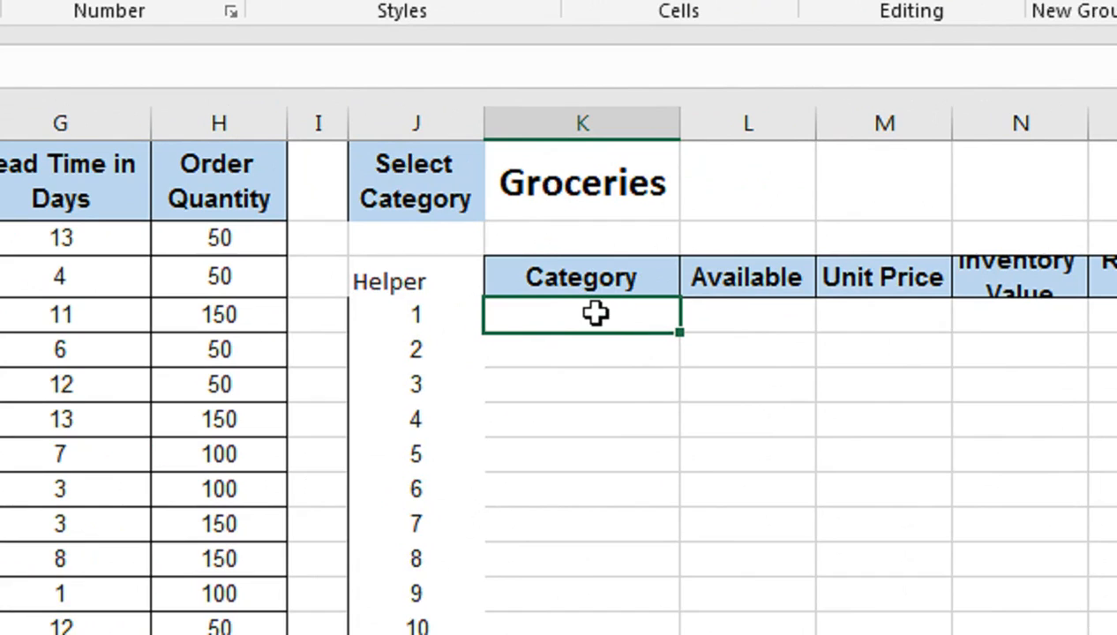
Start a VLOOKUP formula in K4 with $K$1&"_"&$J4 as the lookup value.
type("=vlo")
key("Tab")
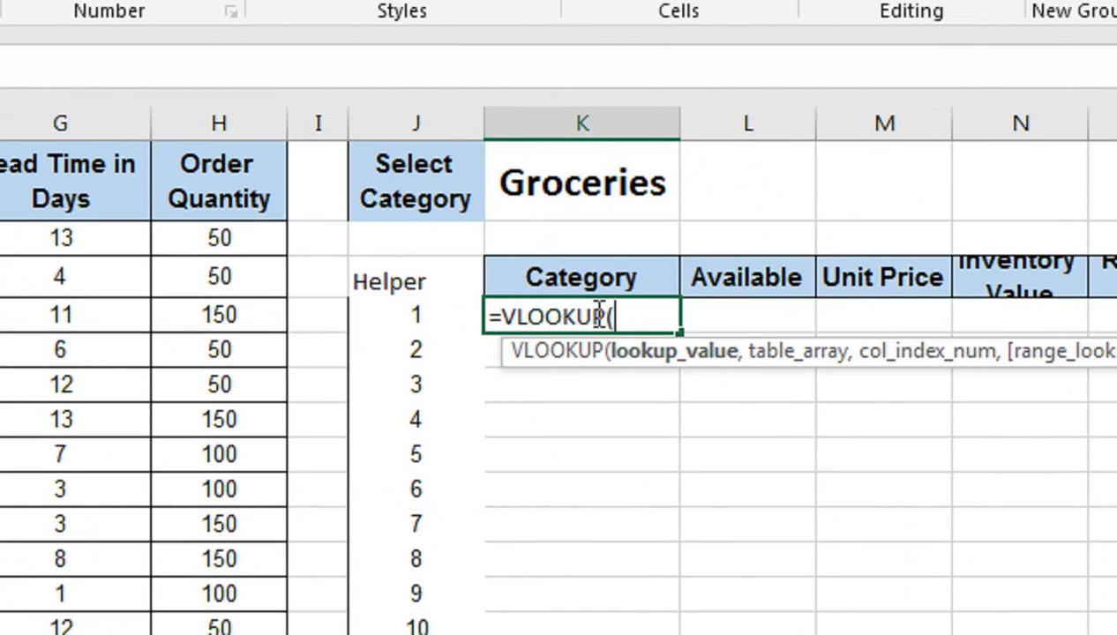
left_click(561, 196)
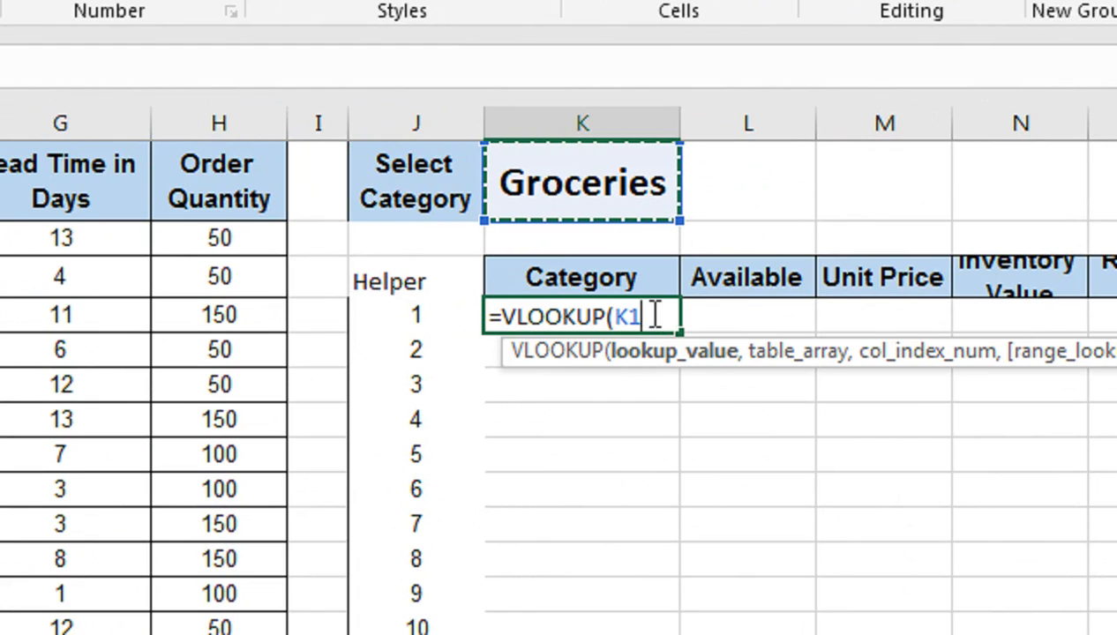
key("F4")
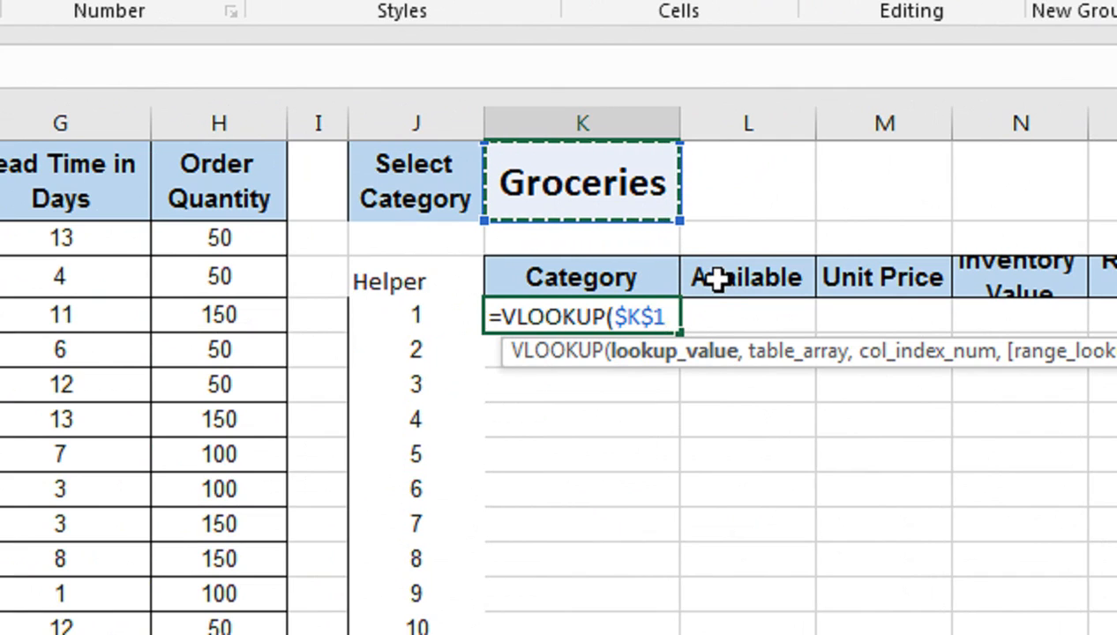
type("&\"_")
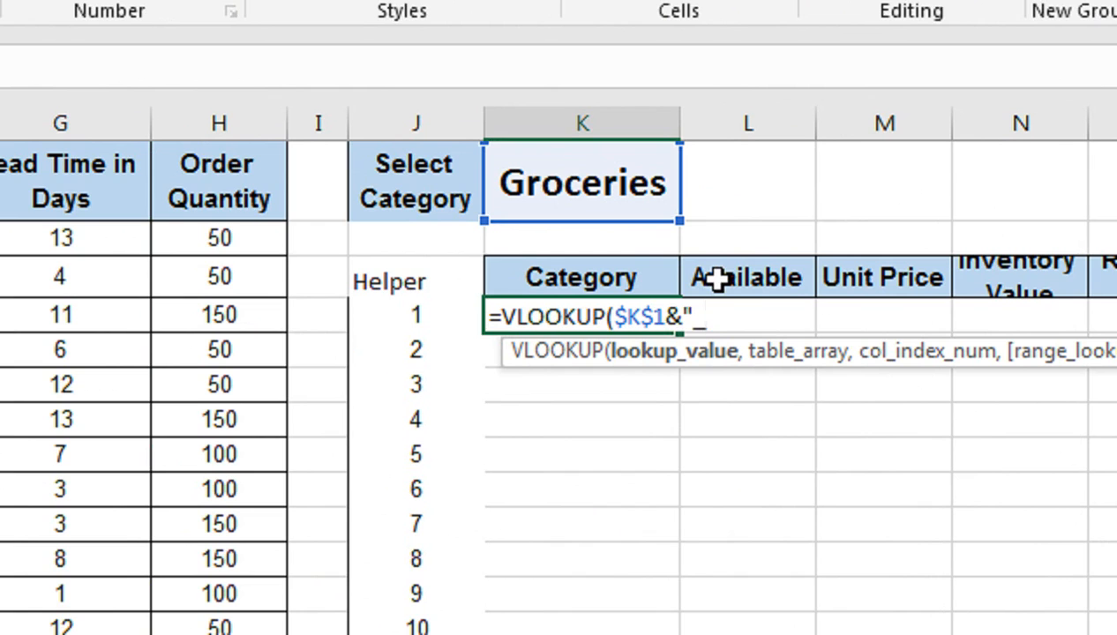
left_click(429, 316)
left_click(247, 498)
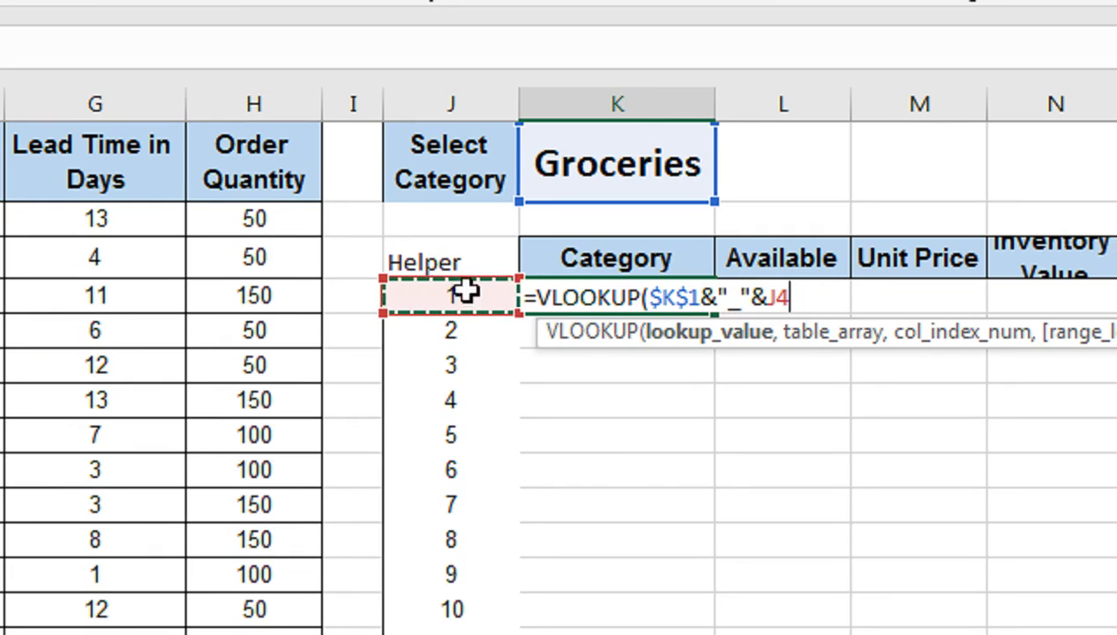
key("F4")
key("F4")
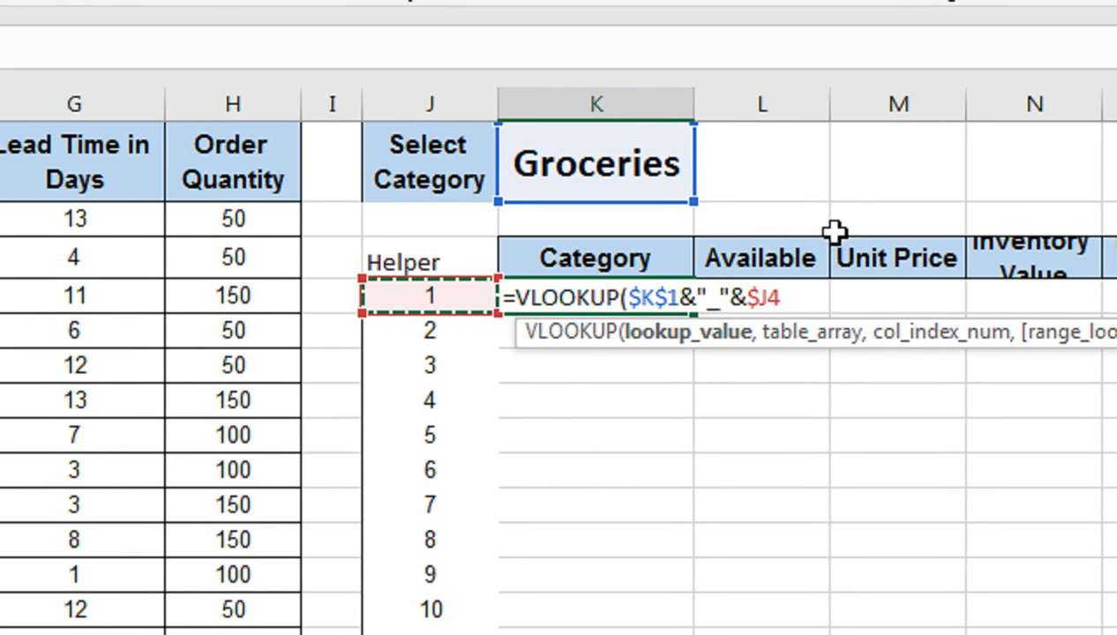
Set the VLOOKUP table array to the absolute range $A$2:$H$21.
type(",")
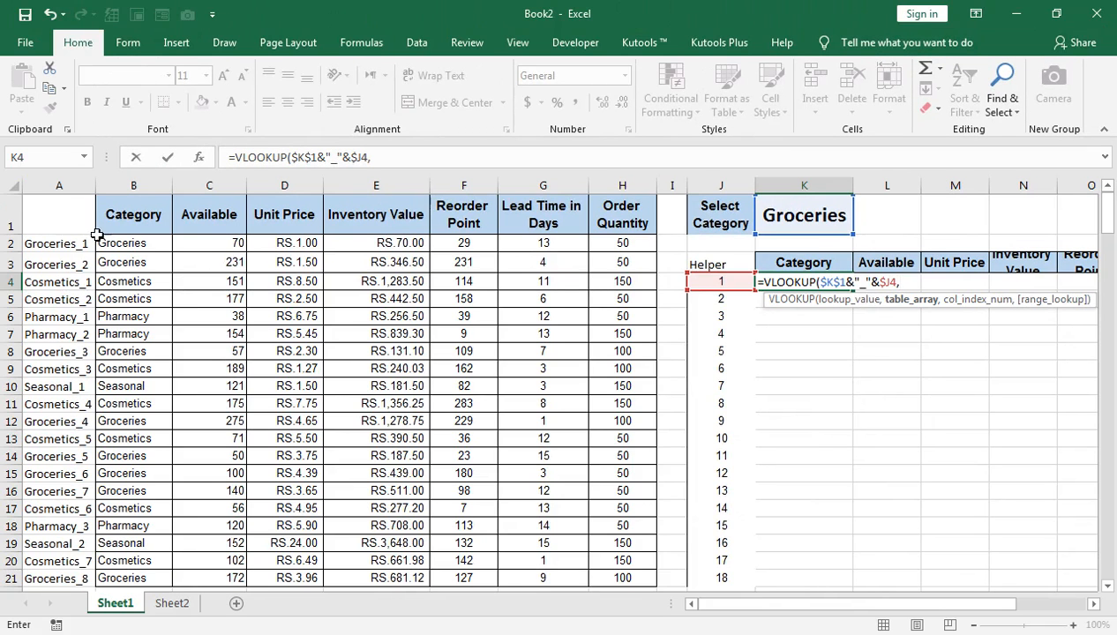
left_click(42, 241)
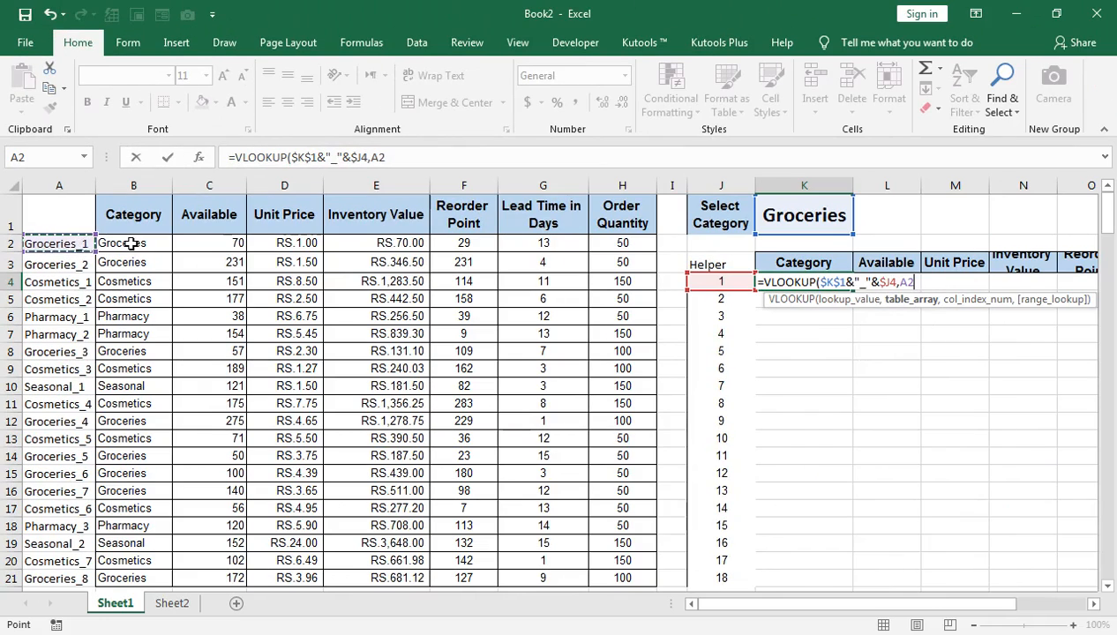
key("ctrl+shift+Right")
key("ctrl+shift+Down")
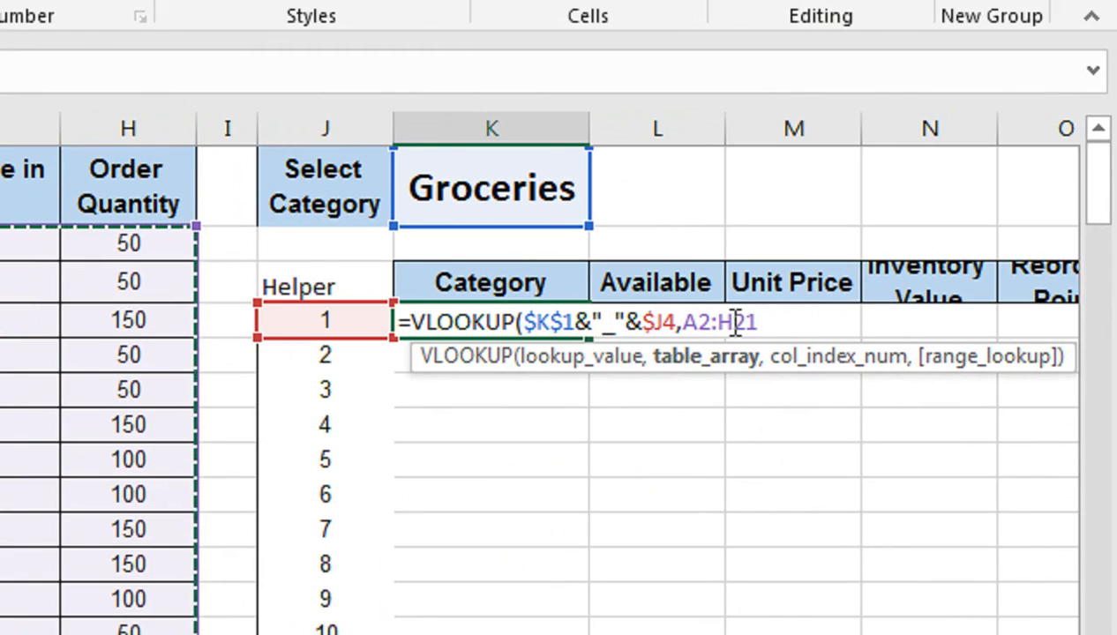
key("F4")
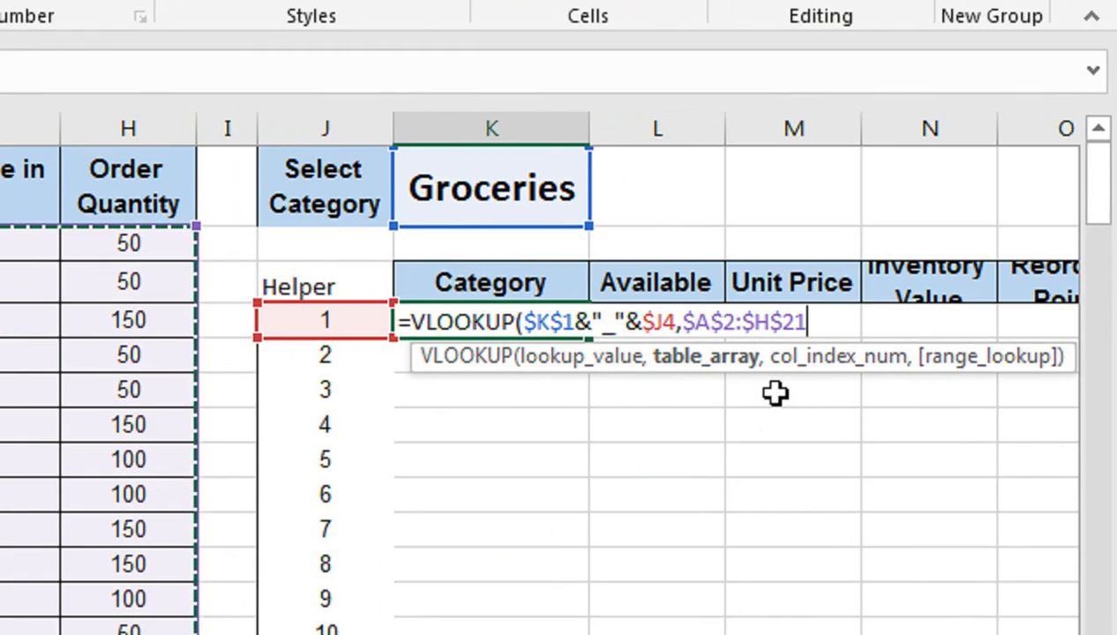
Use COLUMNS($K$2:K2) as the column index argument of the VLOOKUP, locking only the first K2 reference.
type(",")
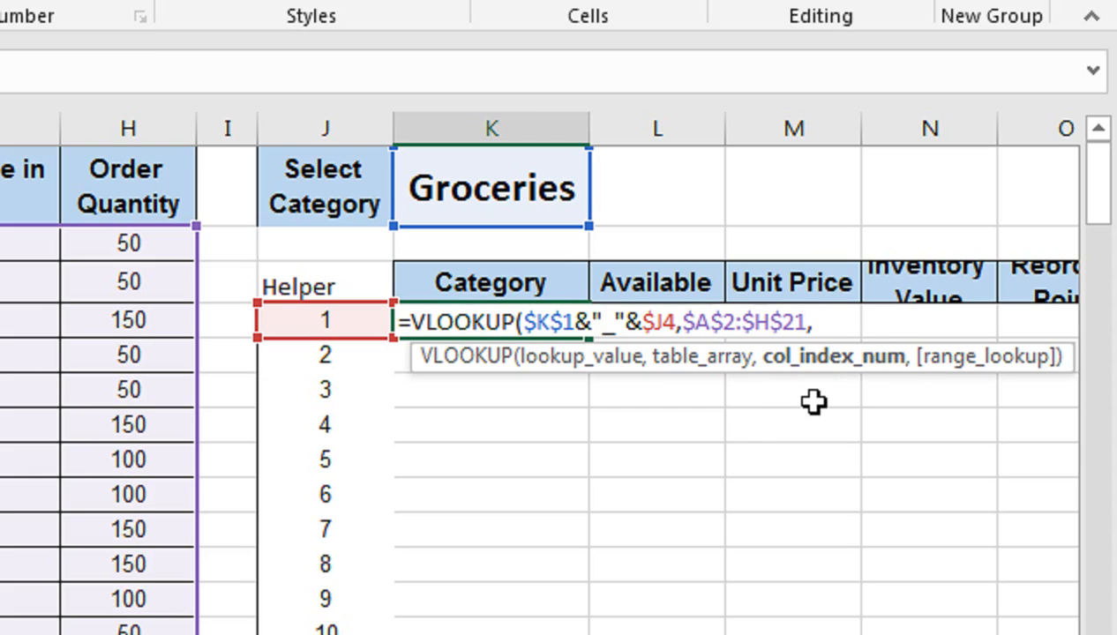
type("co")
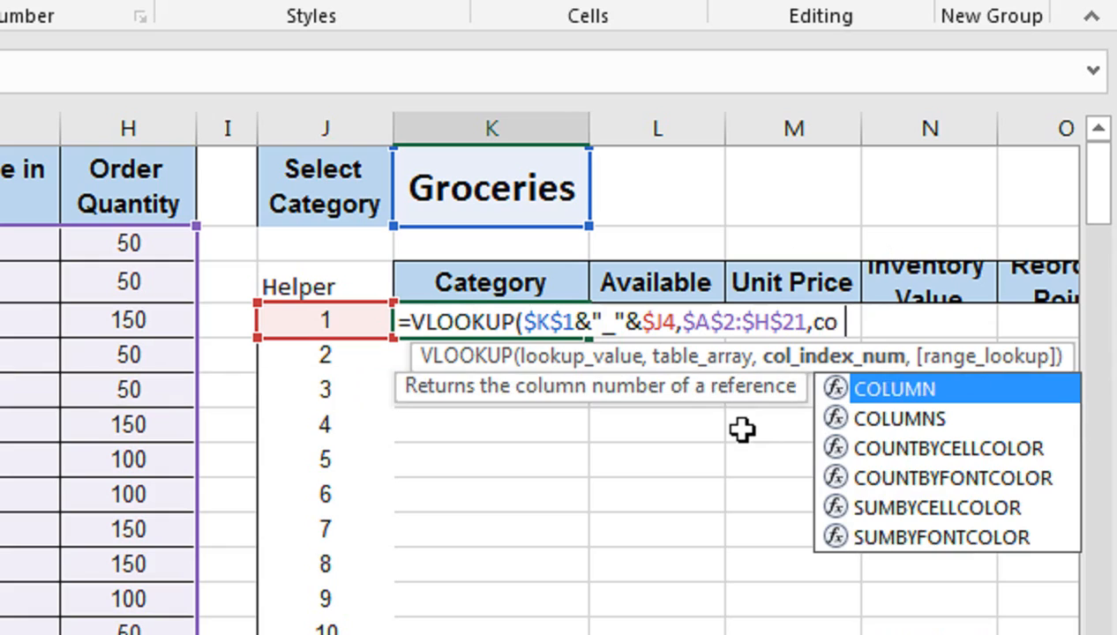
type("l")
key("Down")
key("Tab")
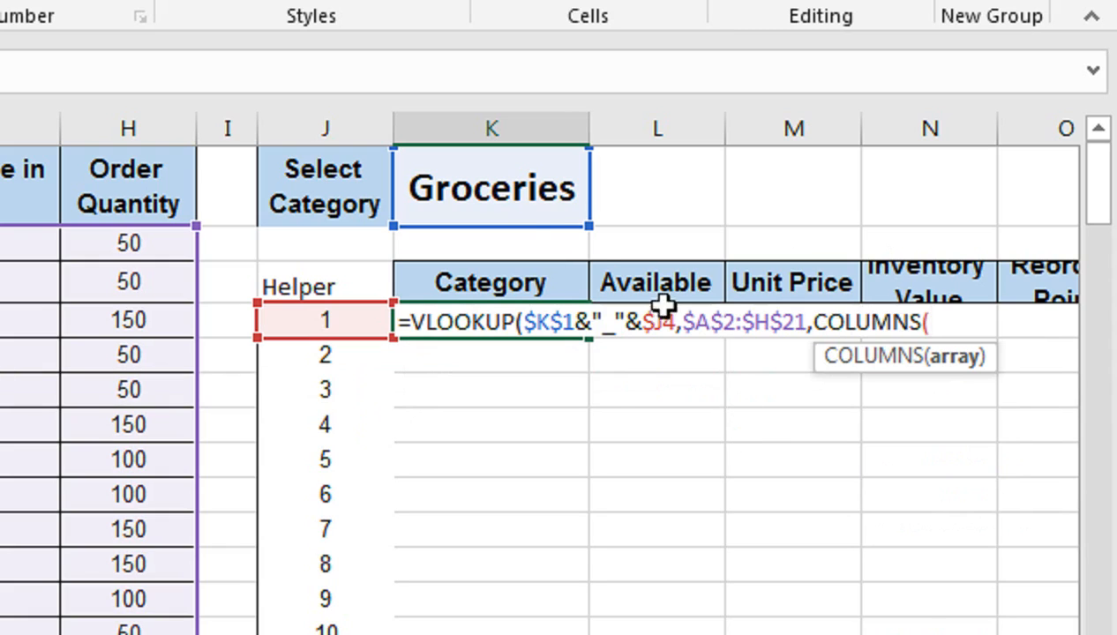
left_click(519, 241)
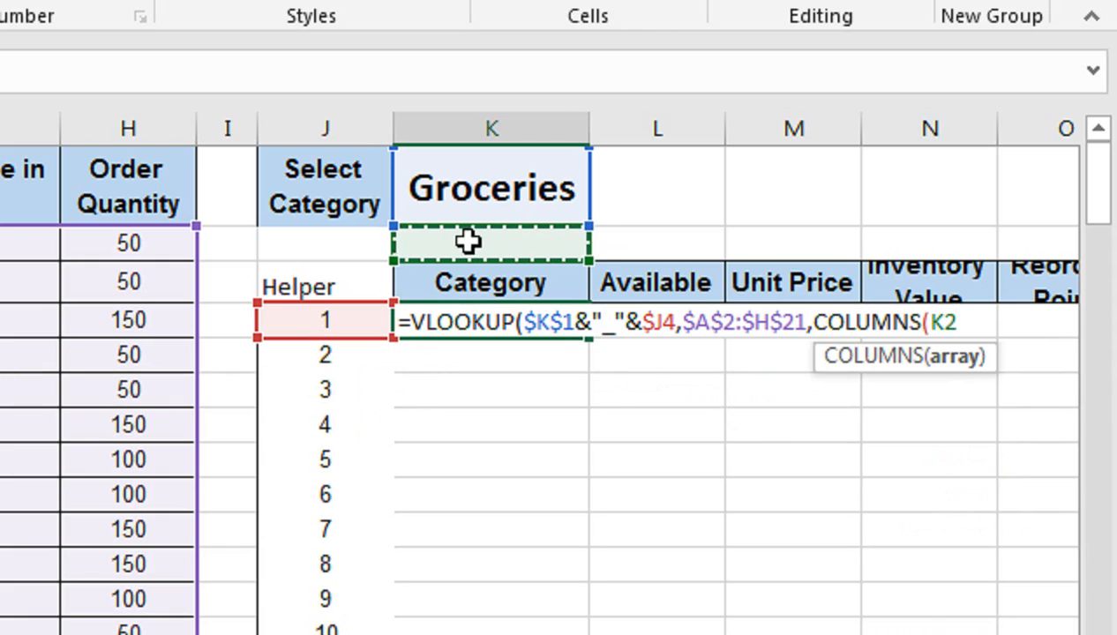
type(":K2")
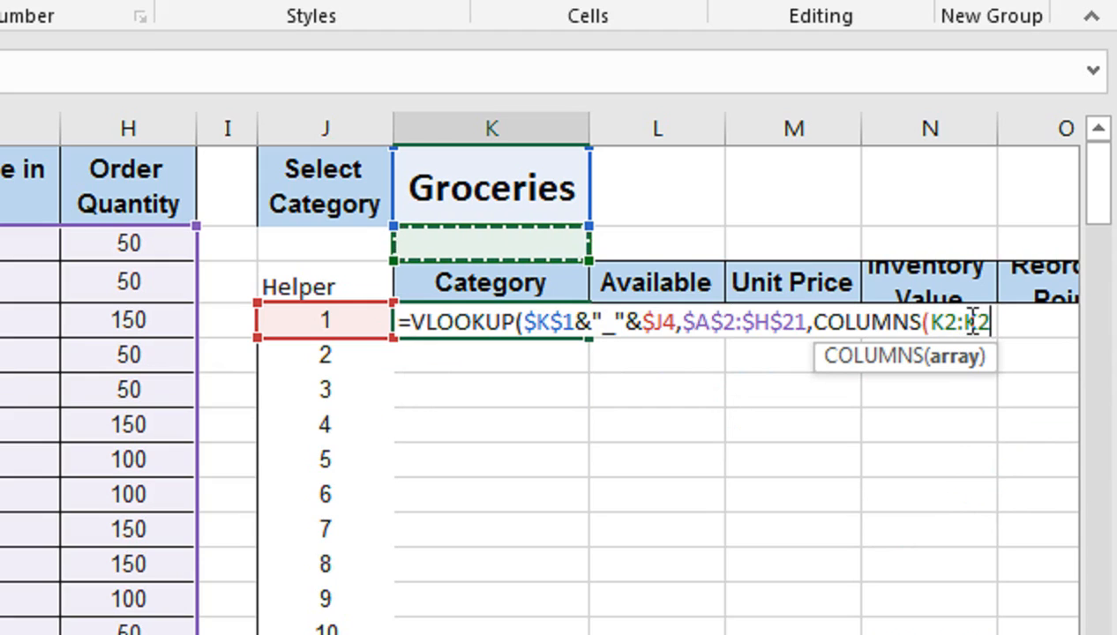
left_click(947, 322)
left_click(948, 323)
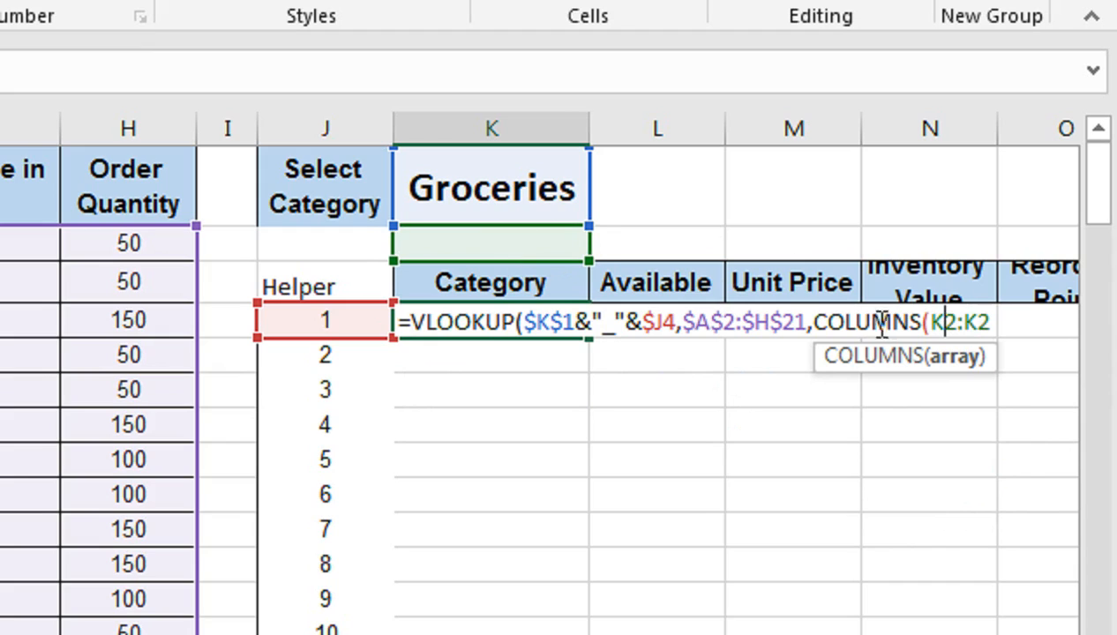
key("F4")
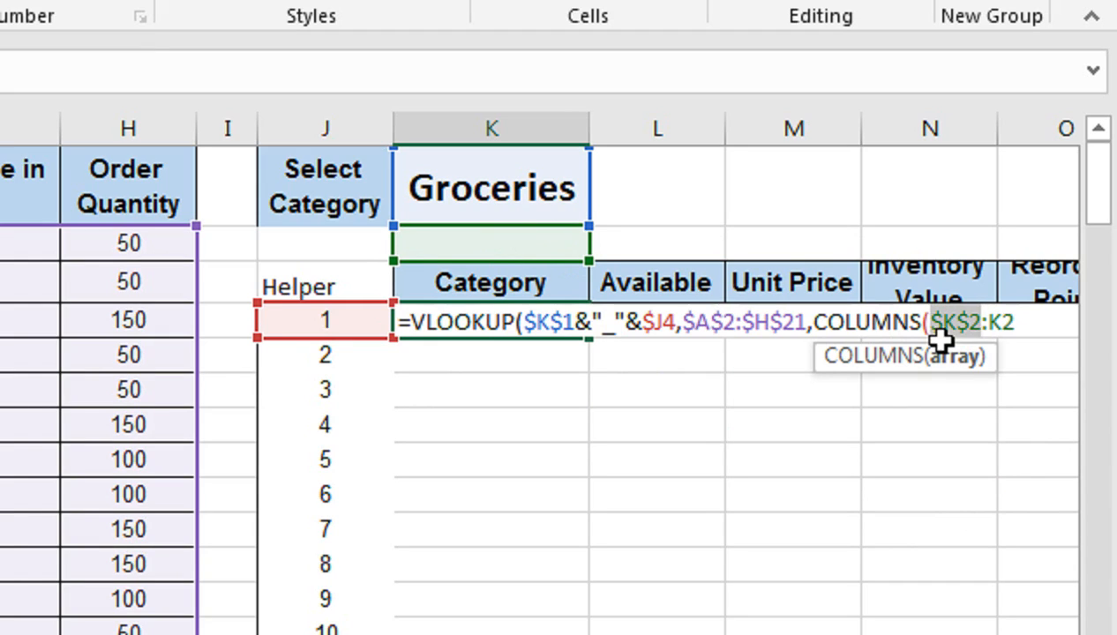
left_click(1030, 327)
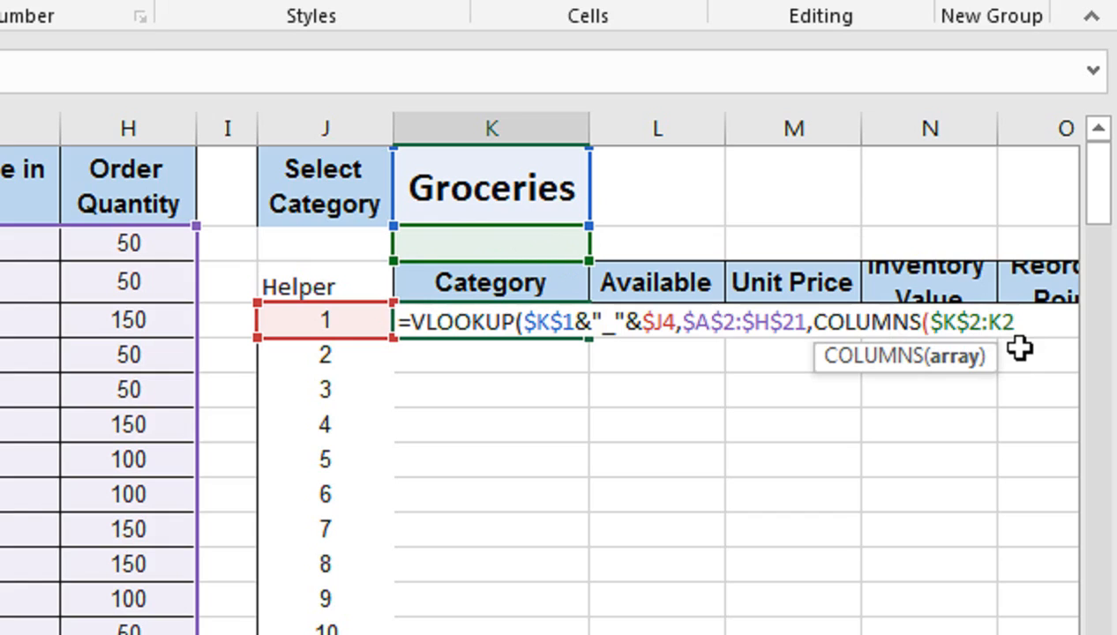
type(")")
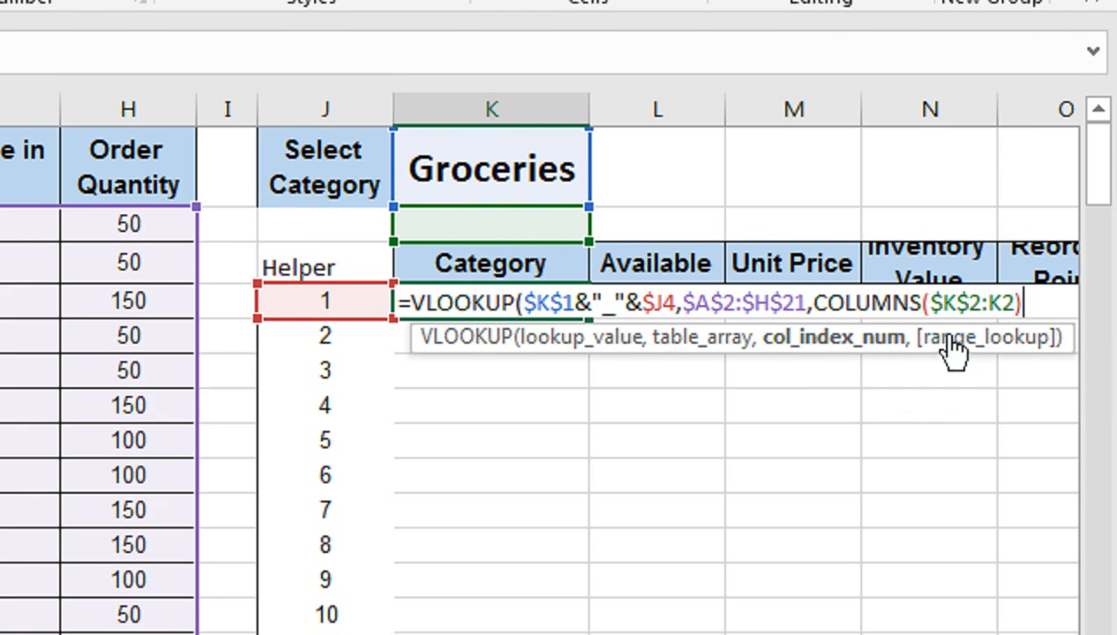
type(",")
Set the range lookup to FALSE for an exact match and complete the K4 VLOOKUP formula.
key("Down")
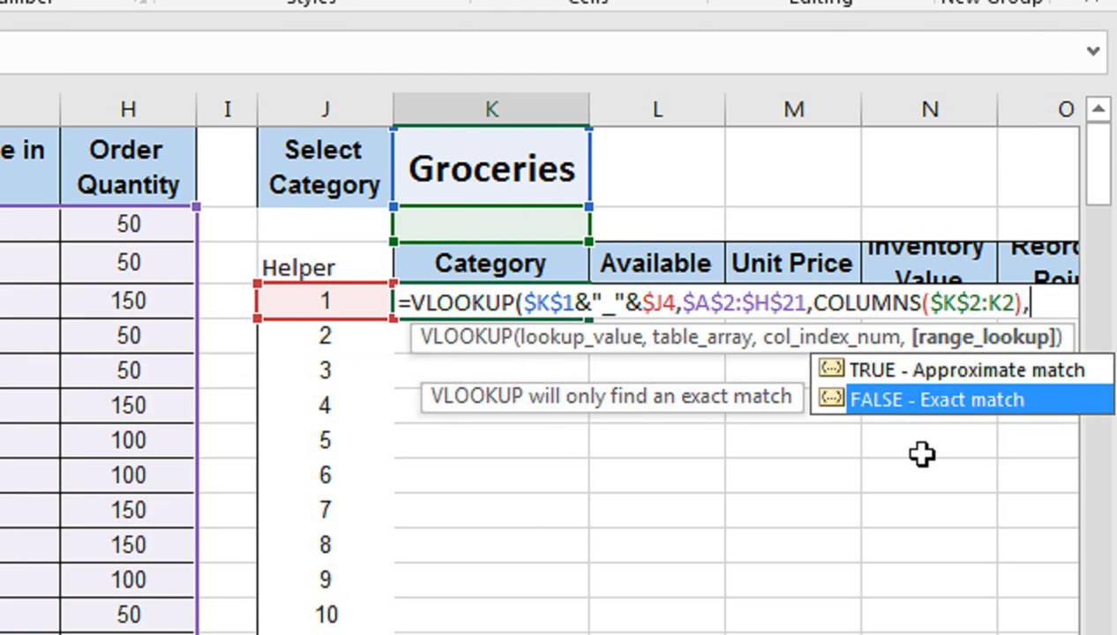
key("Tab")
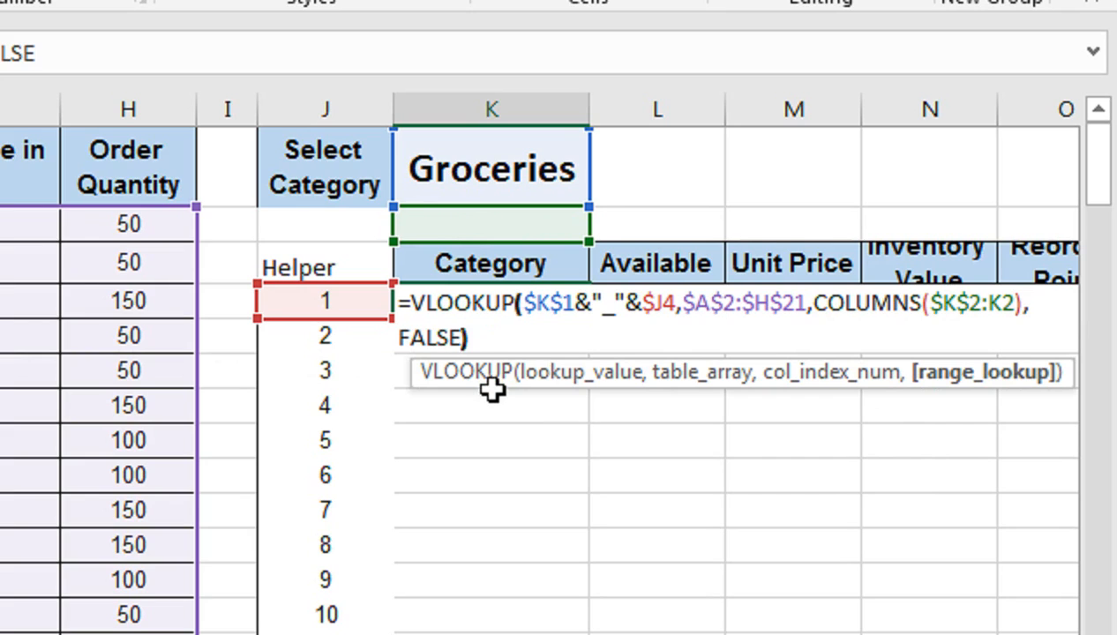
type(")")
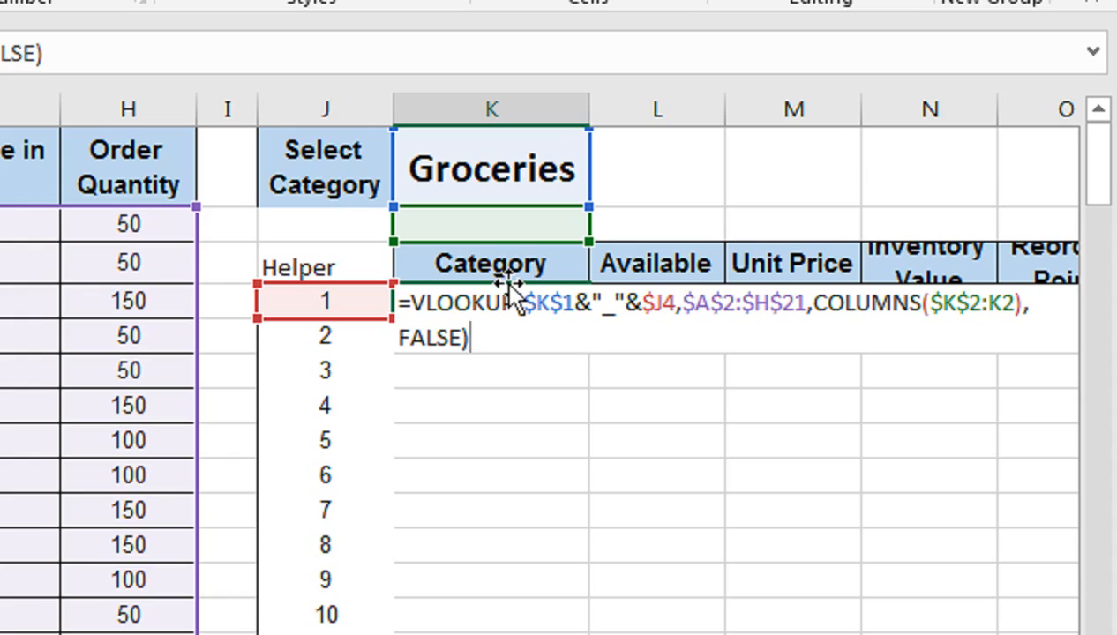
key("Return")
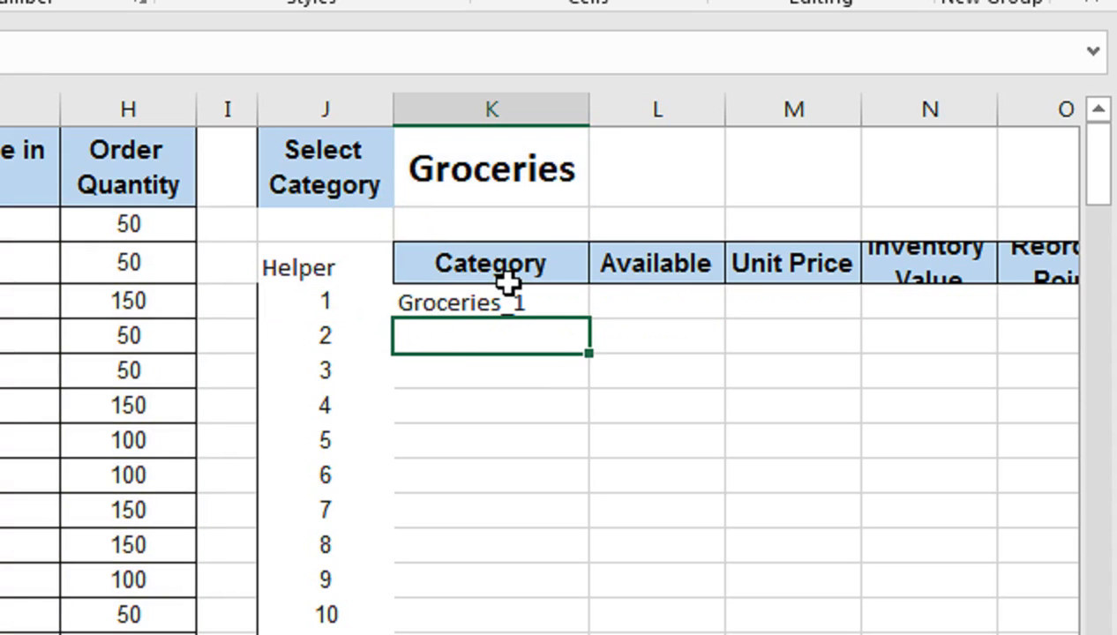
Edit the K4 formula so its column index becomes COLUMNS($K$2:K2)+1.
left_click(505, 304)
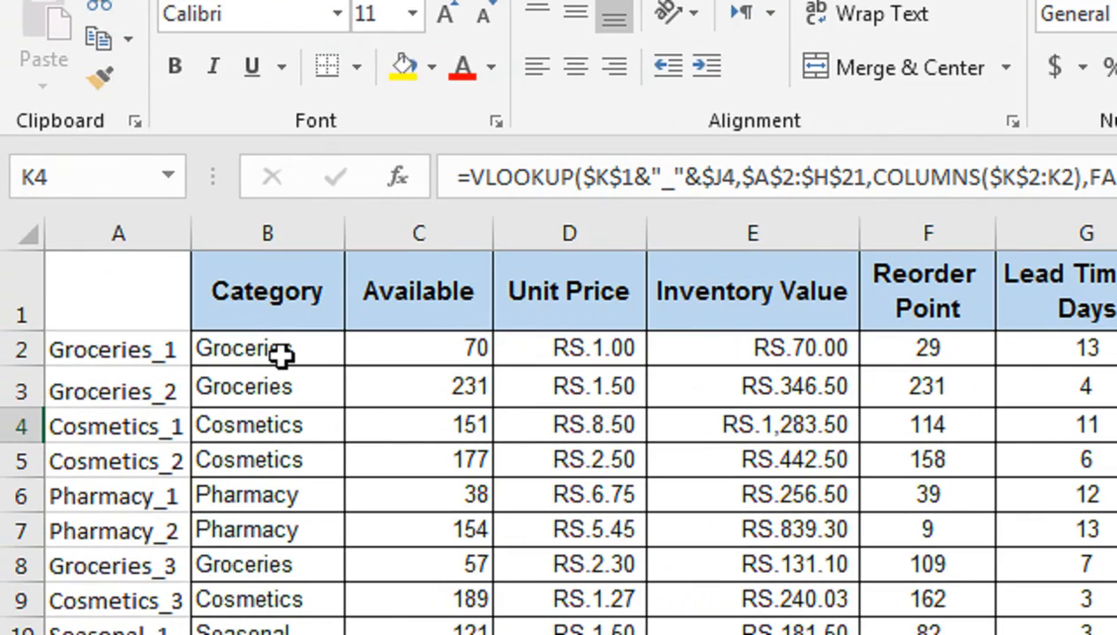
key("Return")
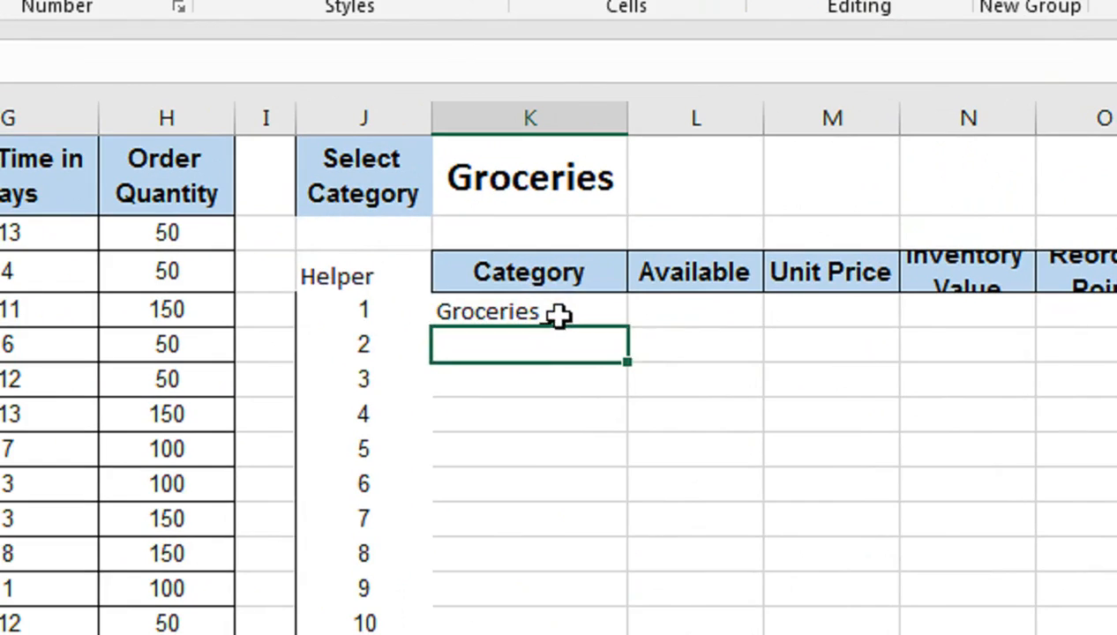
left_click(821, 282)
key("F2")
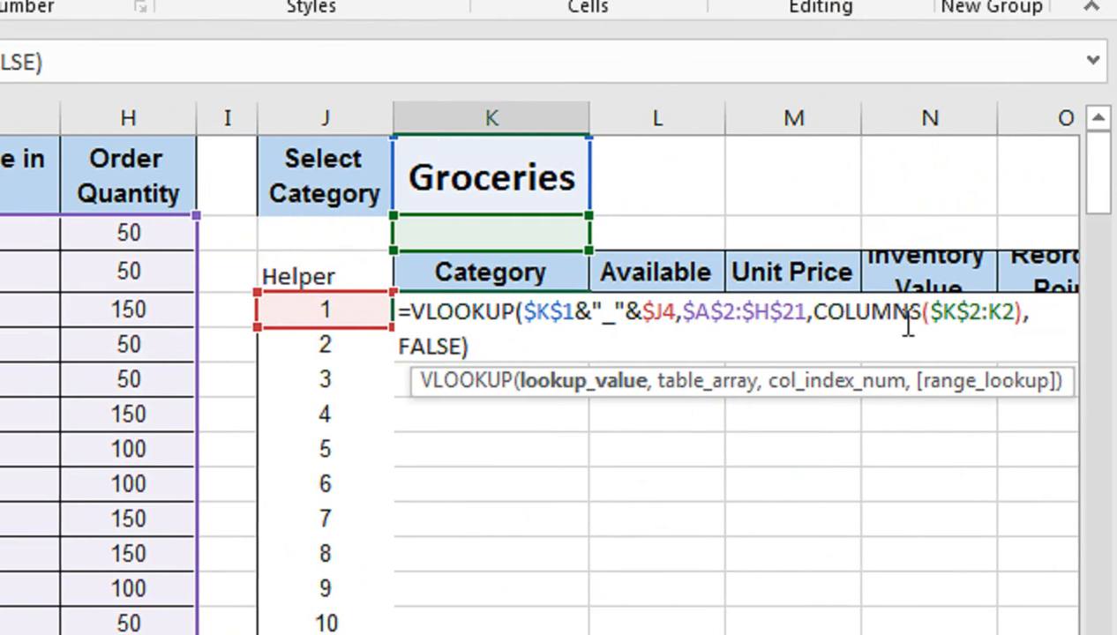
left_click(1020, 310)
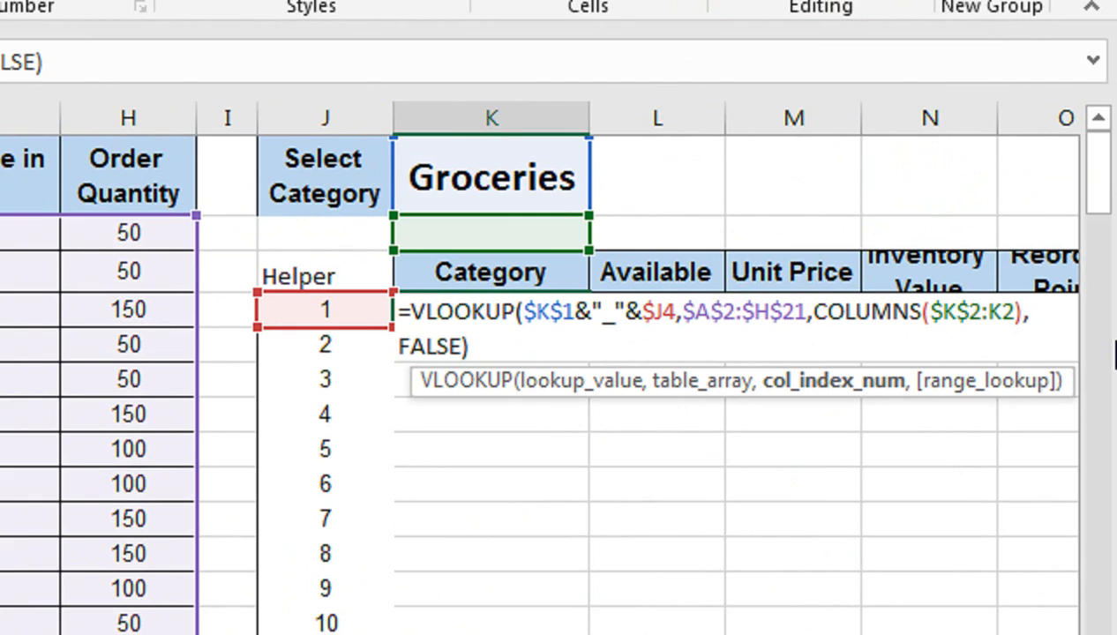
type("+1")
key("Return")
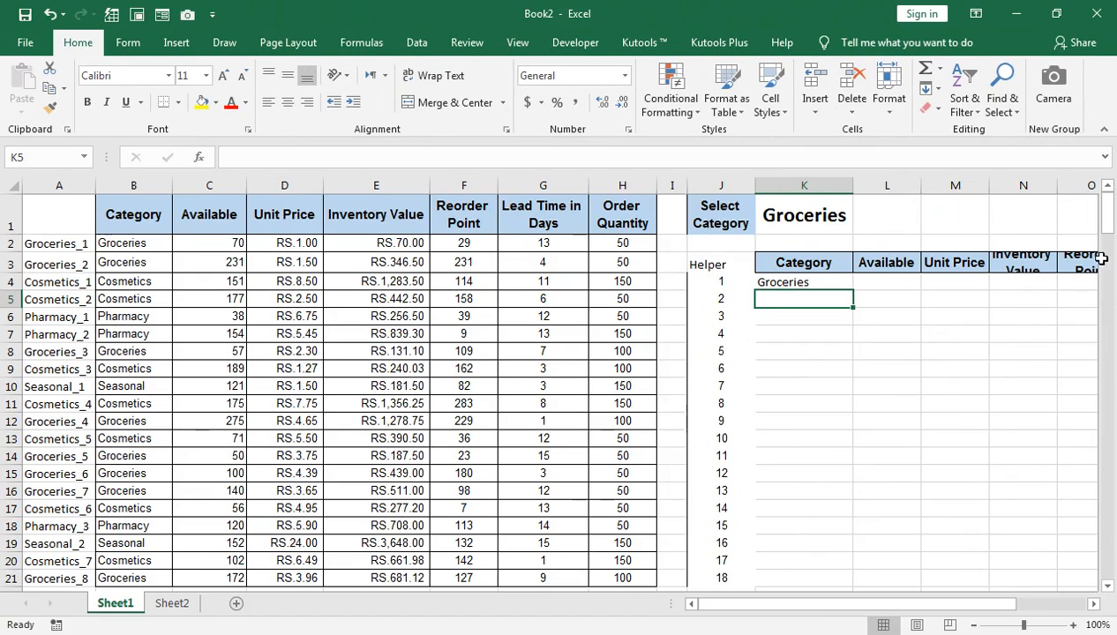
Fill the K4 lookup formula across to column Q and down to row 18, covering K4:Q18.
left_click(846, 282)
key("shift+Right")
key("shift+Right")
key("shift+Right")
key("shift+Right")
key("shift+Right")
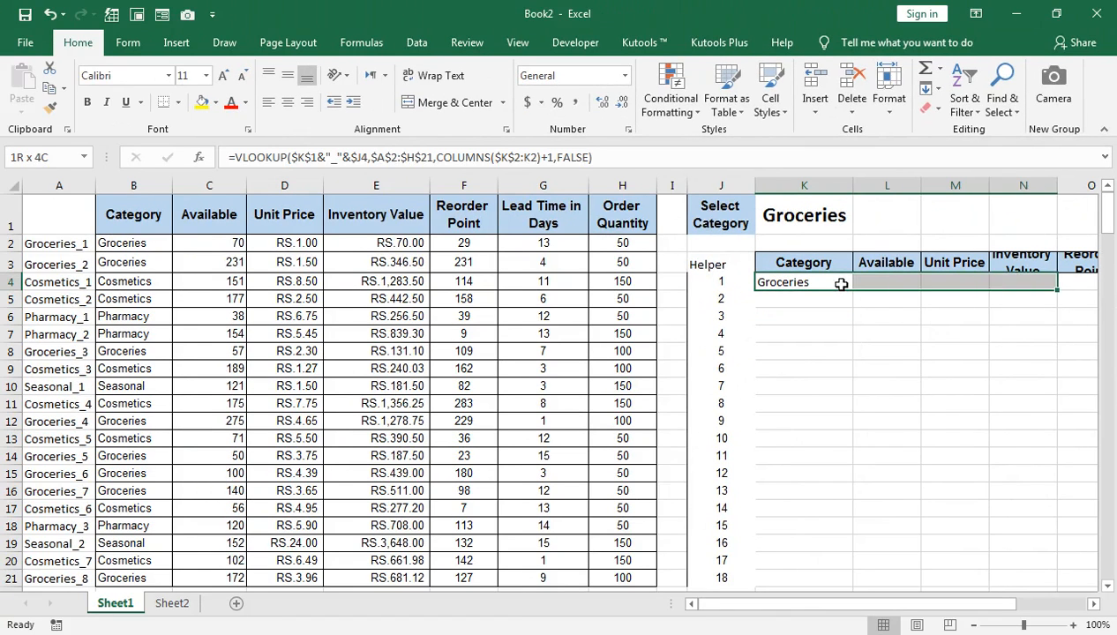
key("shift+Right")
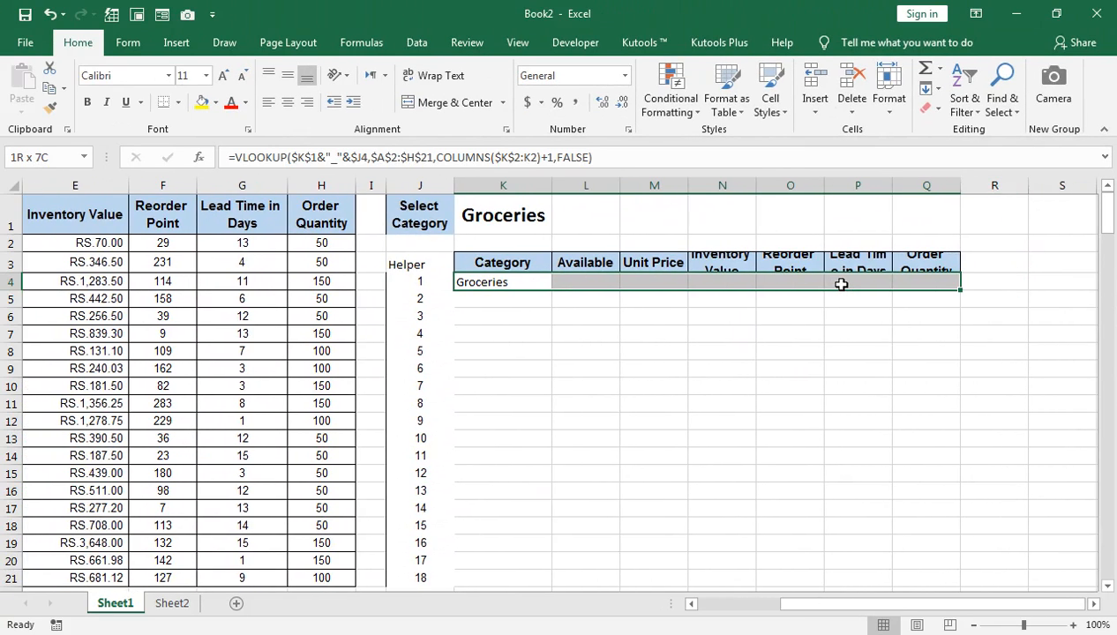
key("shift+Down")
key("shift+Down")
key("shift+Down")
key("shift+Down")
key("shift+Down")
key("shift+Down")
key("shift+Down")
key("shift+Down")
key("shift+Down")
key("shift+Down")
key("shift+Down")
key("shift+Down")
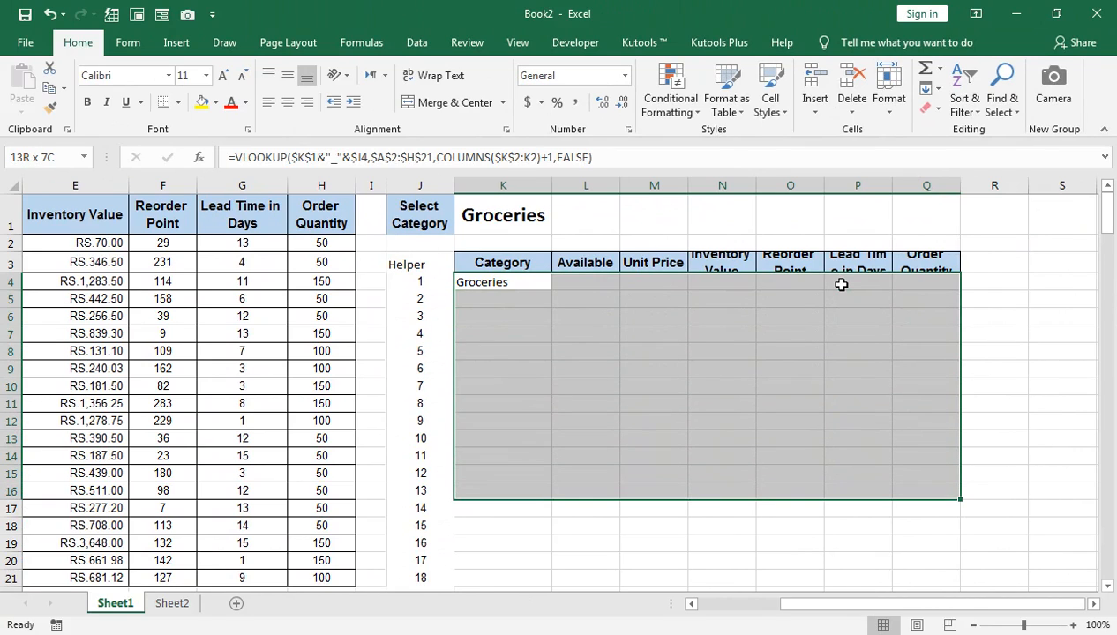
key("shift+Down")
key("shift+Down")
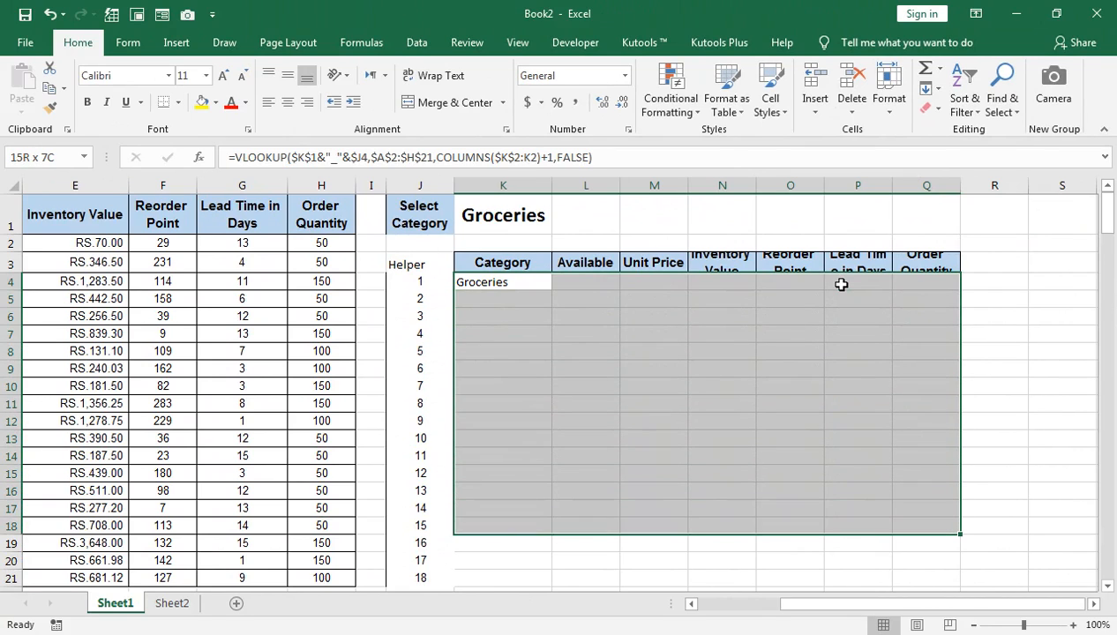
key("ctrl+r")
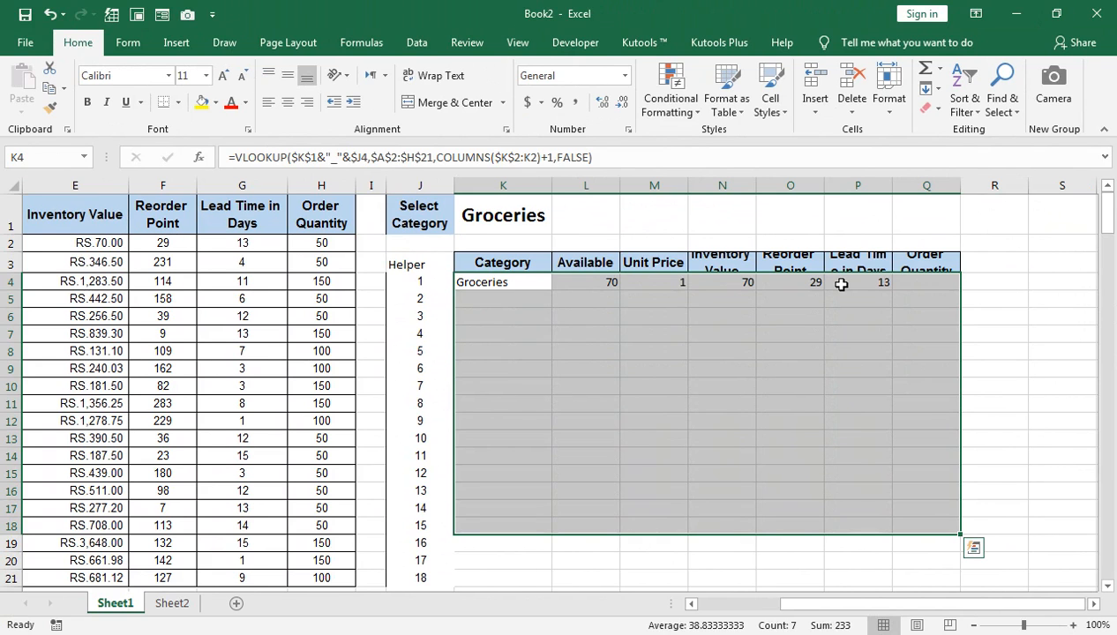
key("ctrl+d")
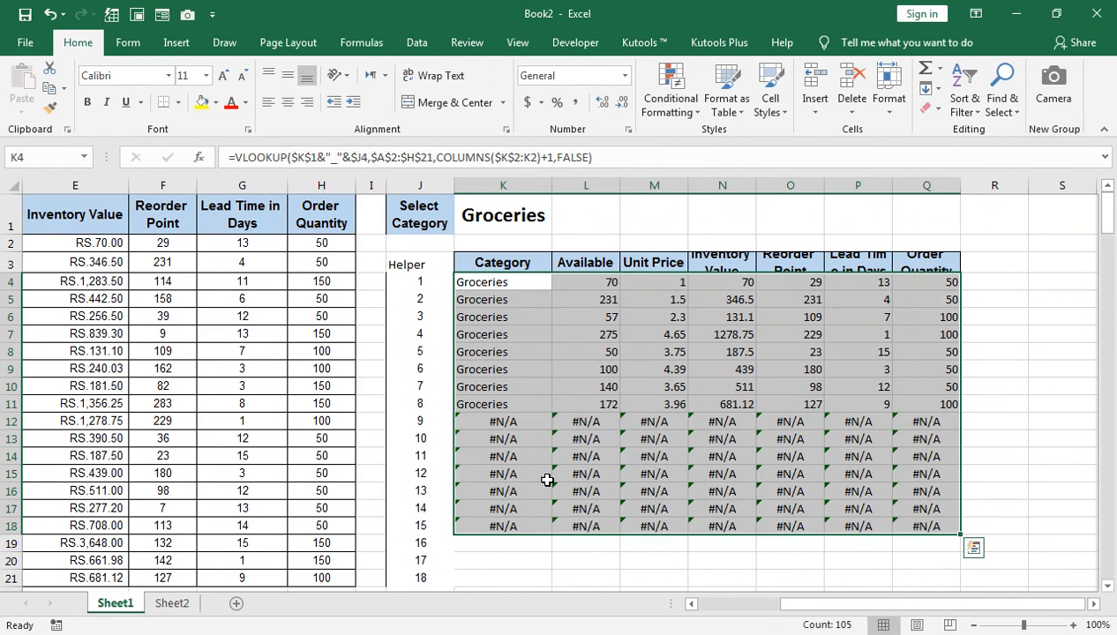
Wrap the K4 VLOOKUP formula in IFERROR, returning an empty string "" when the lookup fails.
left_click(505, 282)
key("F2")
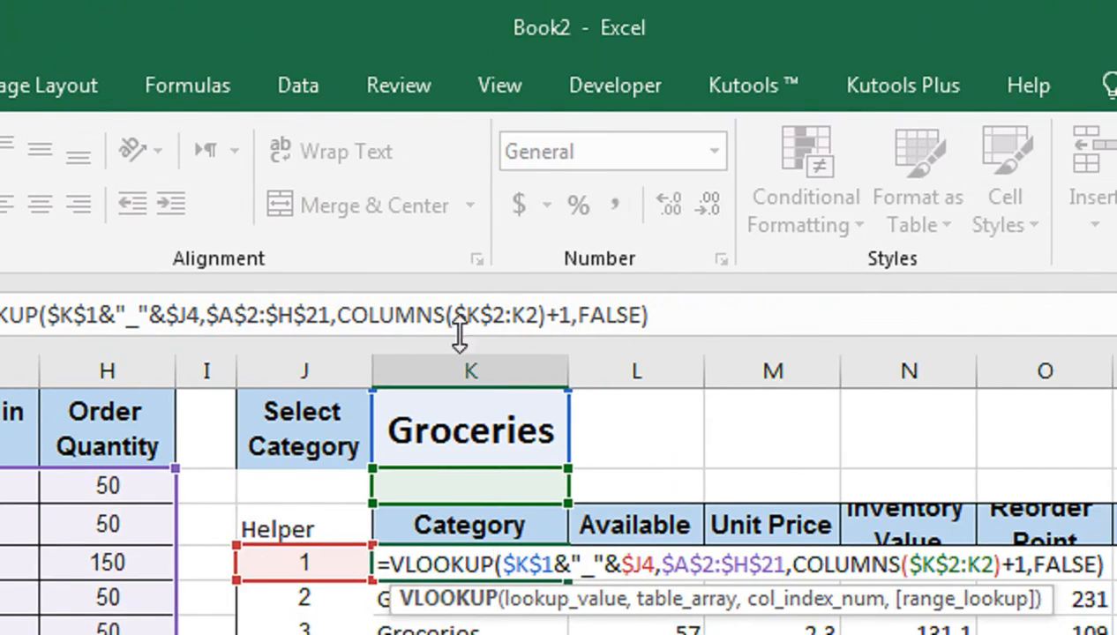
left_click(60, 315)
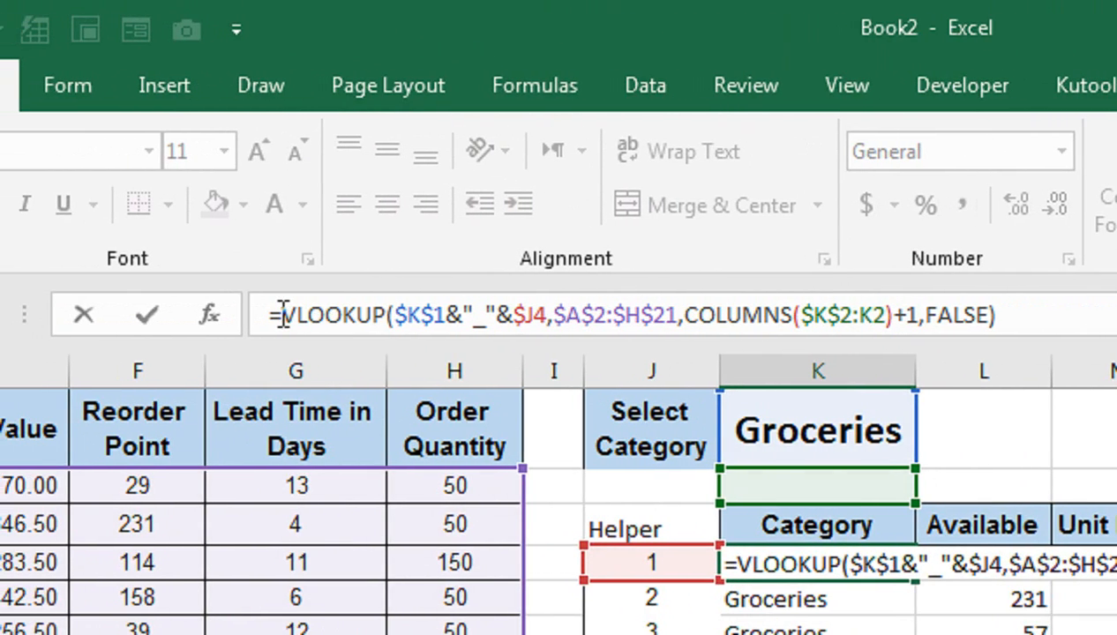
type("if")
key("Down")
key("Tab")
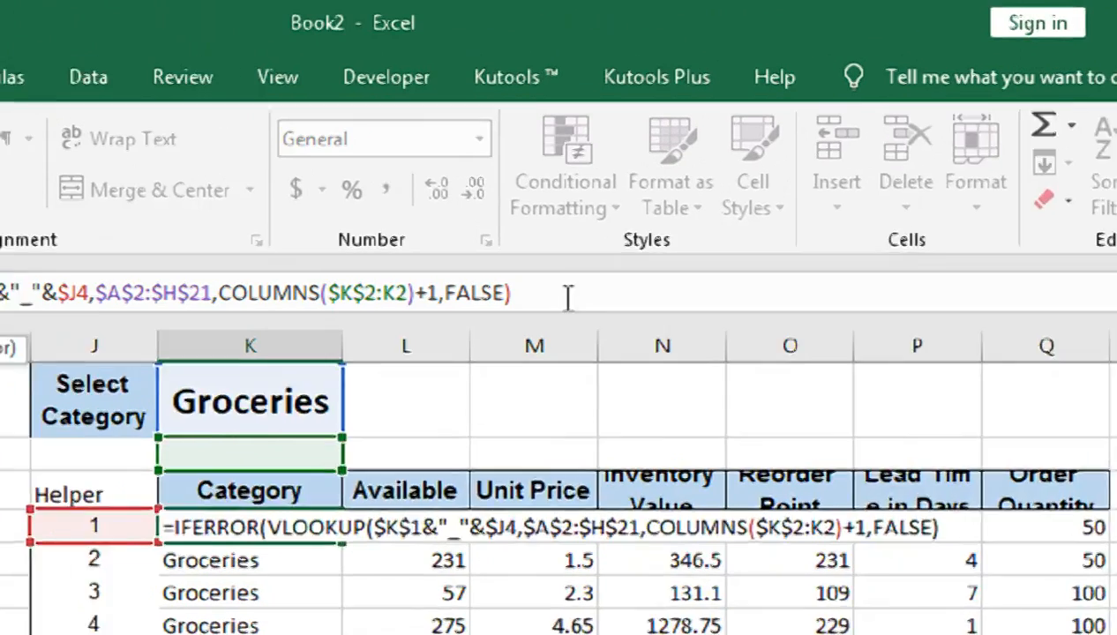
left_click(1110, 315)
type(",\"\"")
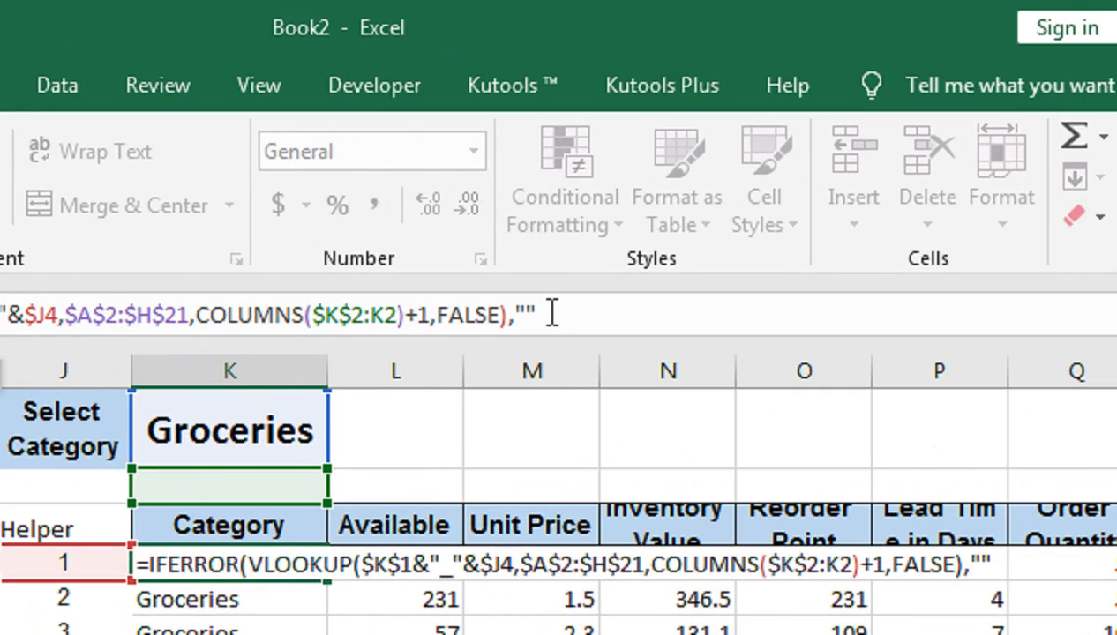
type(")")
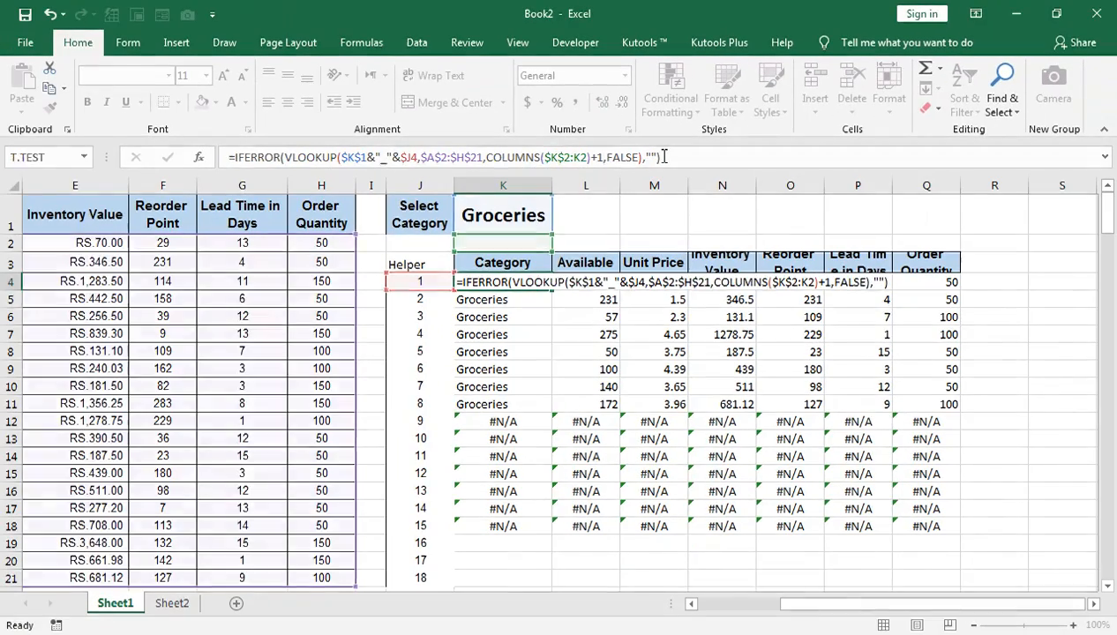
key("Return")
Fill the K4 IFERROR formula into the whole results range K4:Q21.
key("Up")
key("shift+Down")
key("shift+Down")
key("shift+Down")
key("shift+Down")
key("shift+Down")
key("shift+Down")
key("shift+Down")
key("shift+Down")
key("shift+Down")
key("shift+Down")
key("shift+Down")
key("shift+Down")
key("shift+Down")
key("shift+Down")
key("shift+Down")
key("shift+Down")
key("shift+Down")
key("shift+Down")
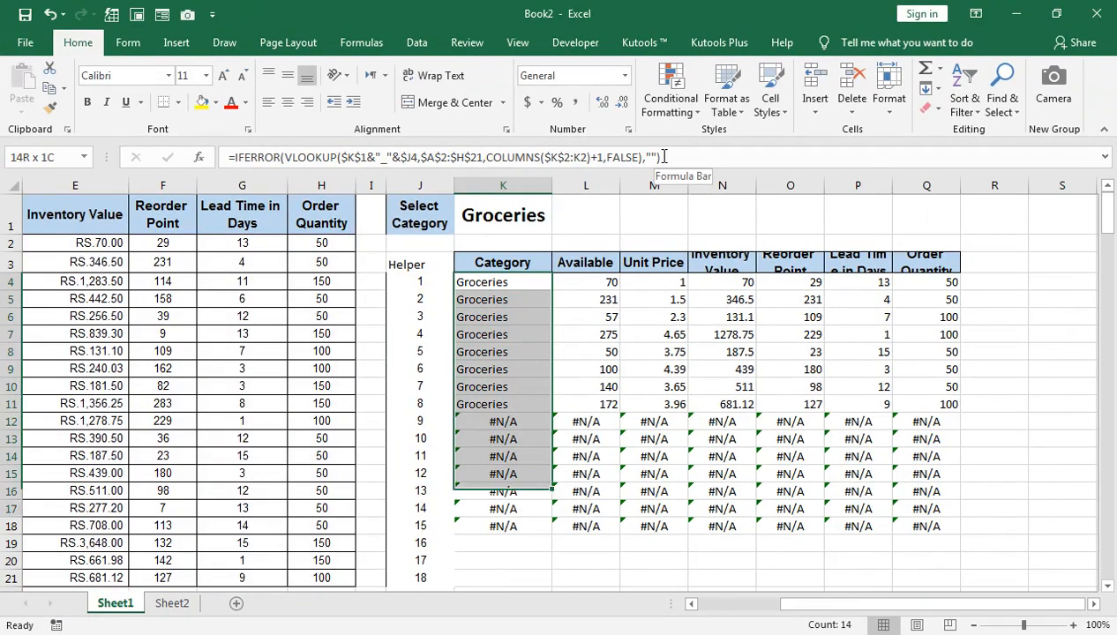
key("shift+Up")
key("shift+Right")
key("shift+Right")
key("shift+Right")
key("shift+Right")
key("shift+Right")
key("shift+Right")
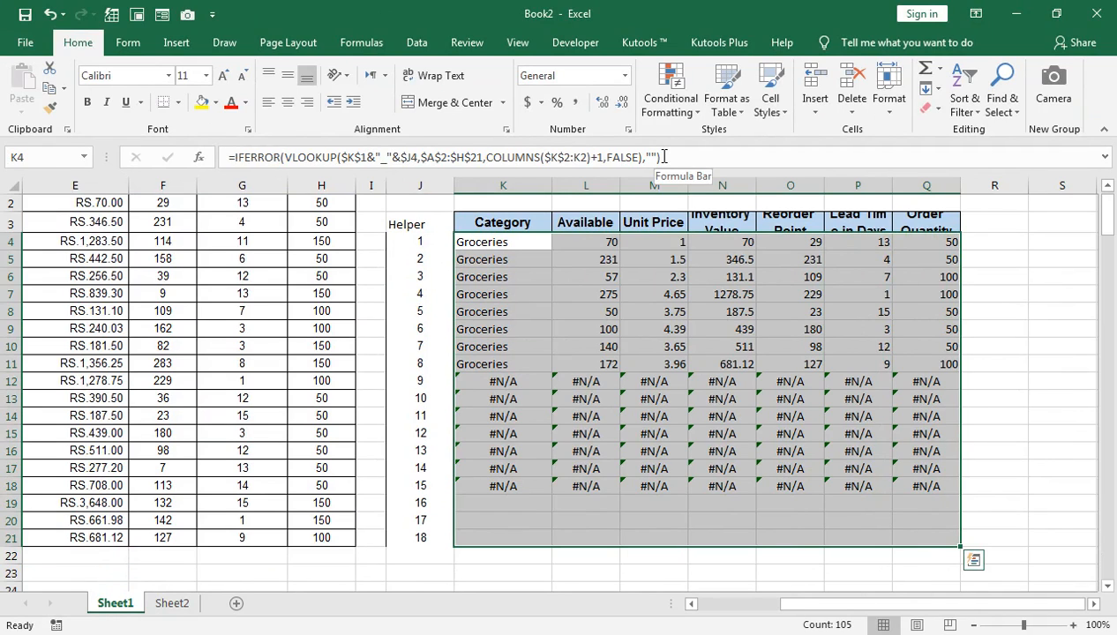
left_click(663, 156)
key("ctrl+Return")
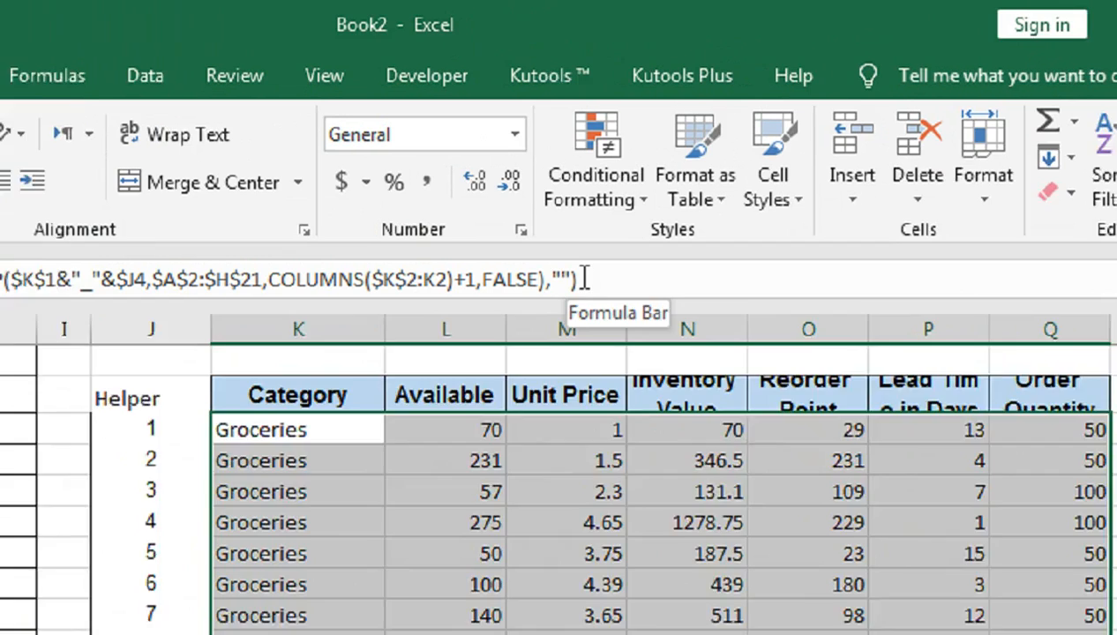
scroll(647, 185, "up", 1)
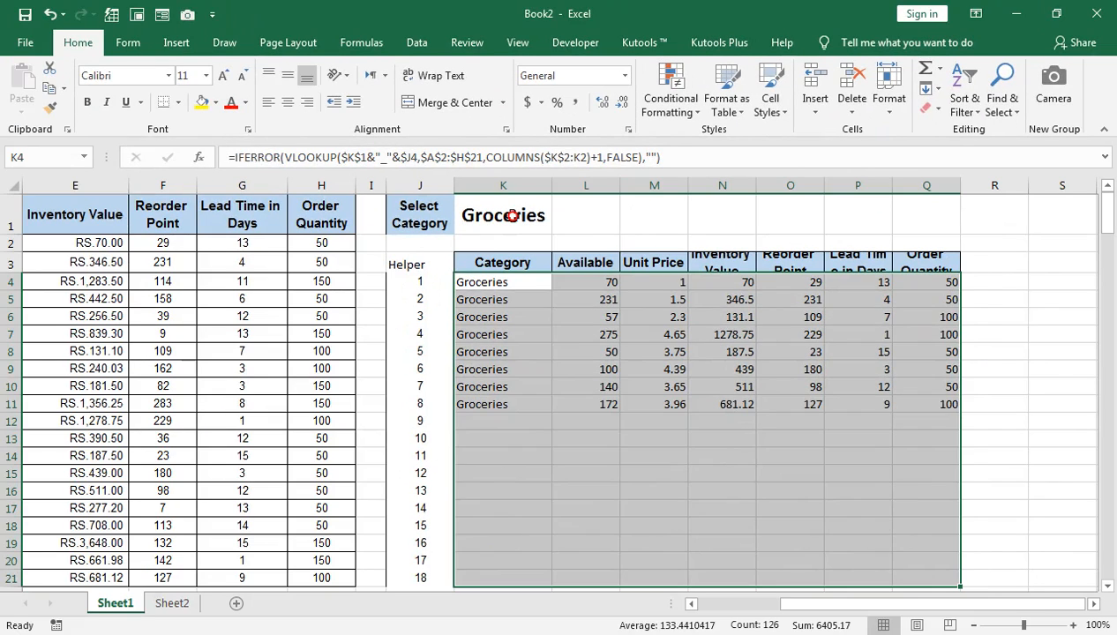
Test the K1 category dropdown by choosing Cosmetics, followed by Seasonal.
left_click(512, 215)
left_click(570, 229)
left_click(549, 228)
left_click(559, 226)
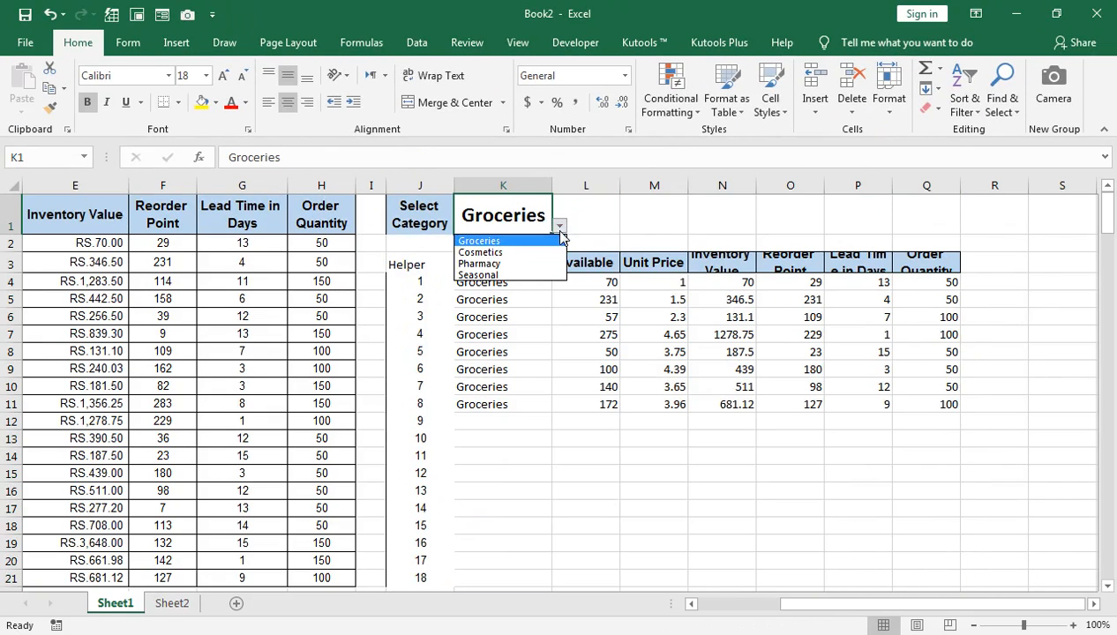
left_click(543, 254)
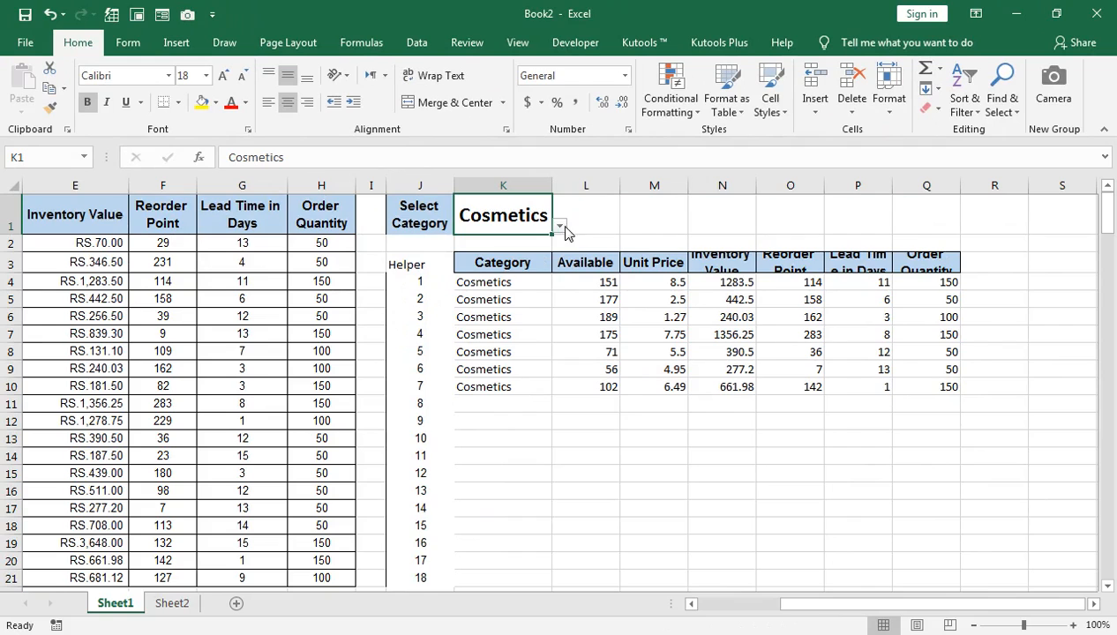
left_click(560, 227)
left_click(525, 276)
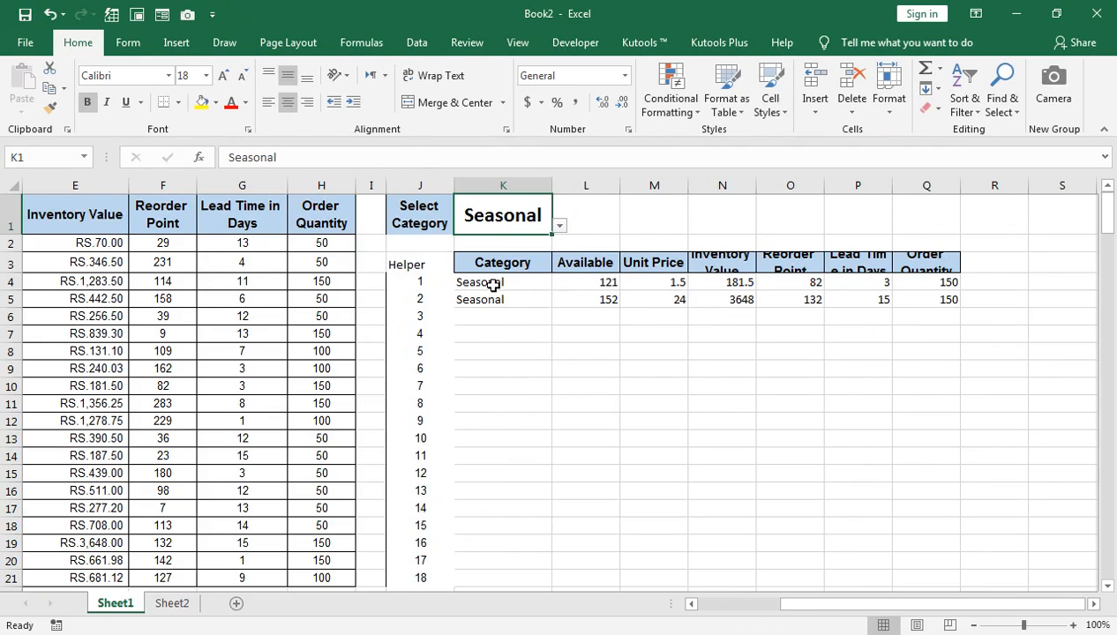
Reduce the font size of the results table headers K3:Q3 to 8.
left_click(926, 272)
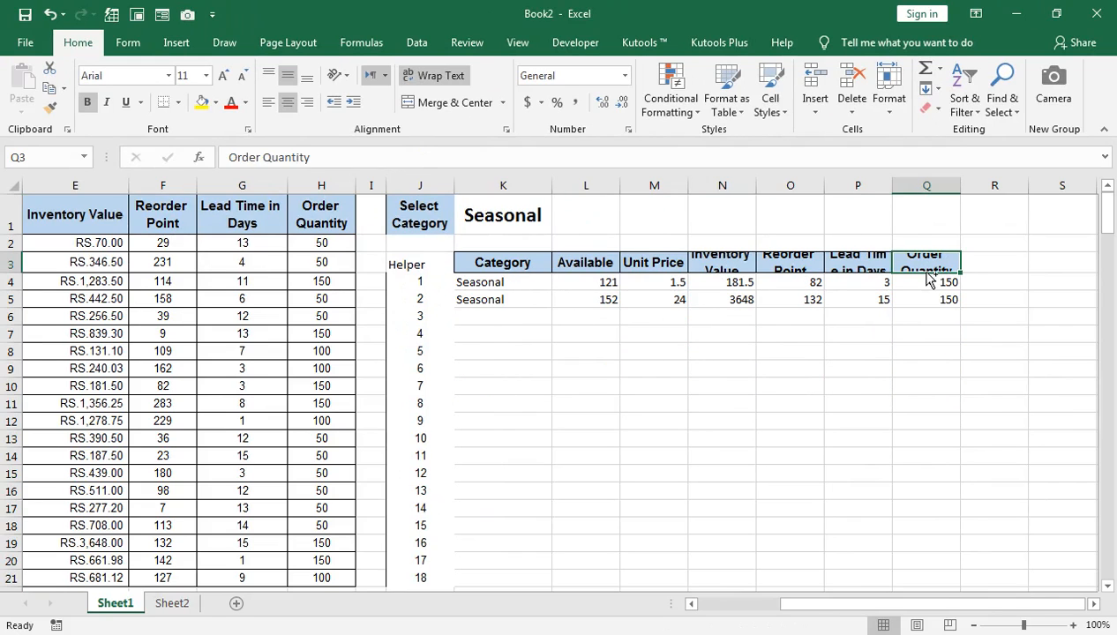
key("ctrl+shift+Down")
key("ctrl+shift+Up")
key("ctrl+shift+Left")
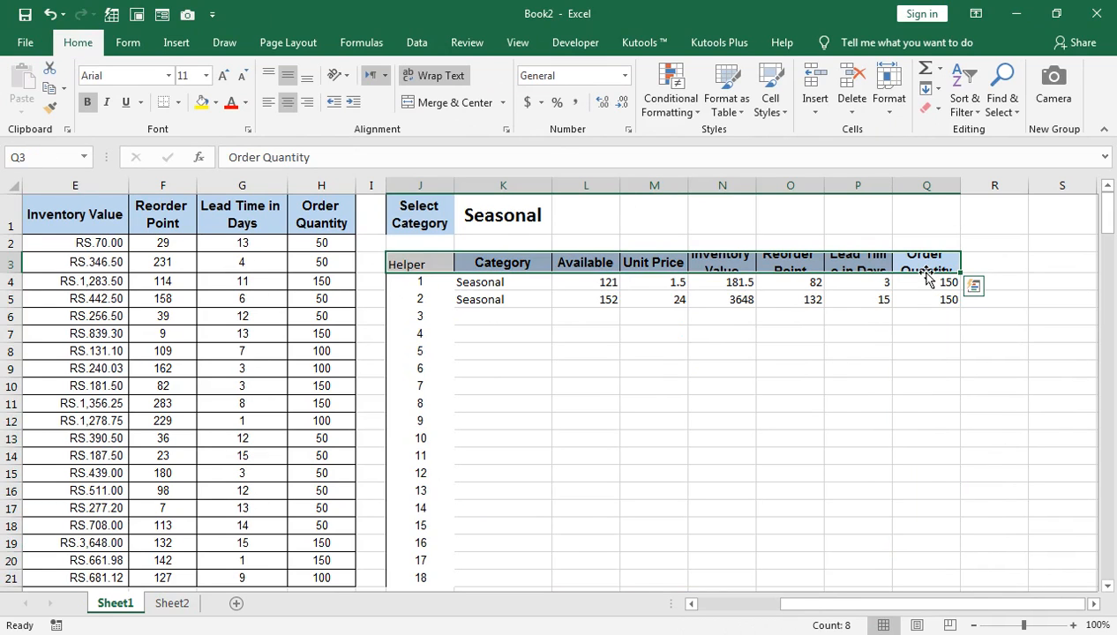
key("shift+Right")
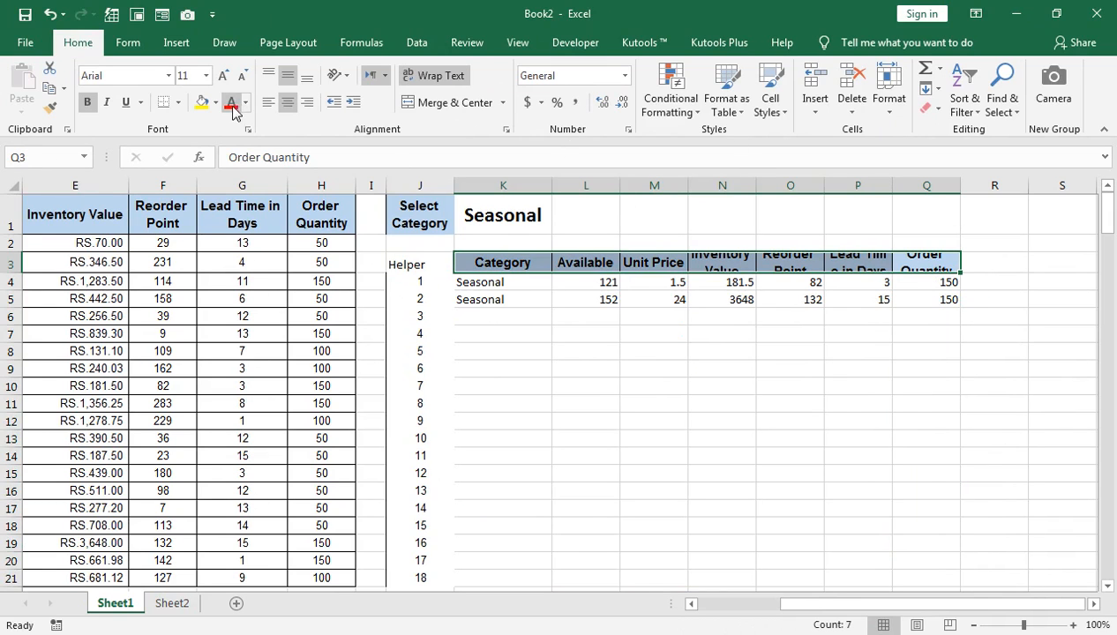
left_click(248, 76)
left_click(248, 76)
left_click(248, 76)
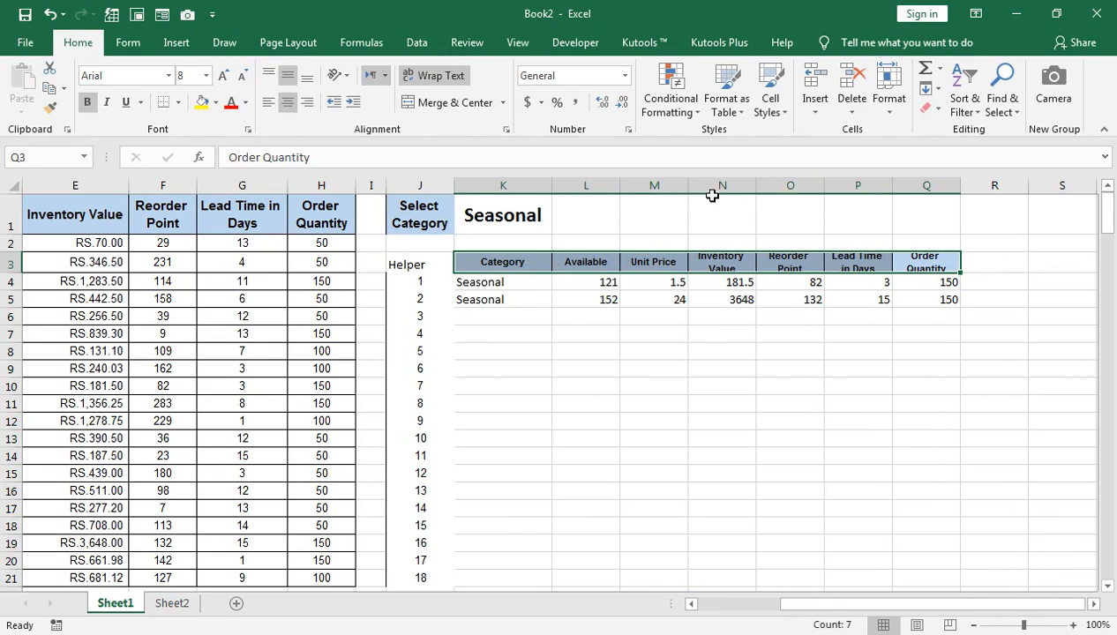
Widen the results columns K through Q evenly, and slightly narrow the Available and Category columns.
left_click_drag(503, 185, 942, 185)
left_click(943, 185)
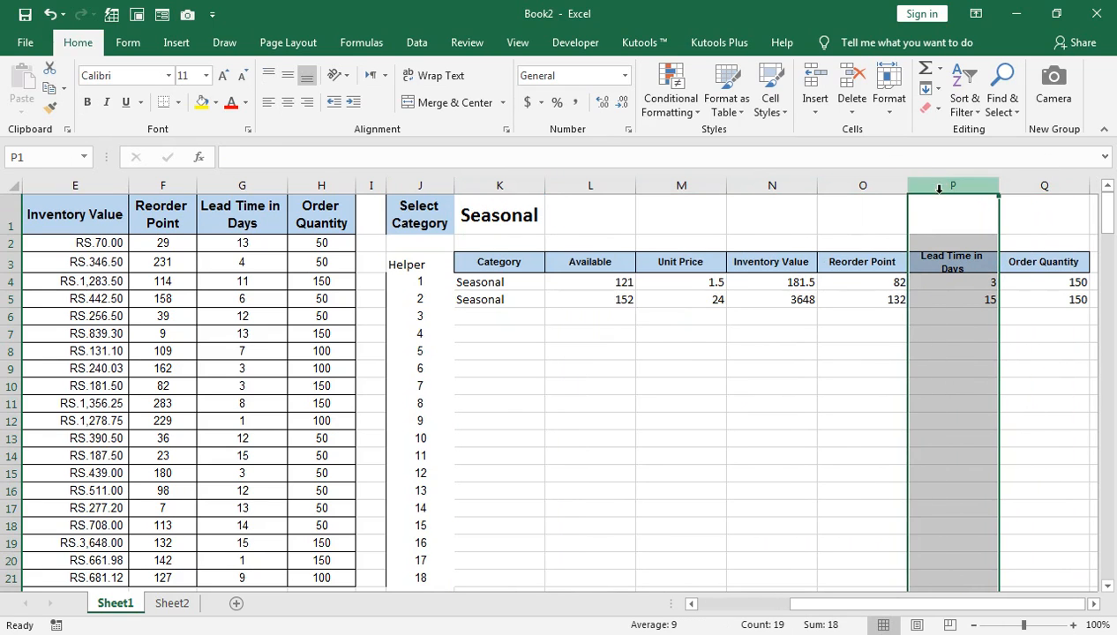
left_click_drag(635, 184, 615, 182)
mouse_move(546, 179)
left_mouse_down()
mouse_move(529, 179)
mouse_move(540, 183)
left_mouse_up()
Move the Select Category label and its dropdown cell from J1:K1 to L1:M1.
left_click(420, 208)
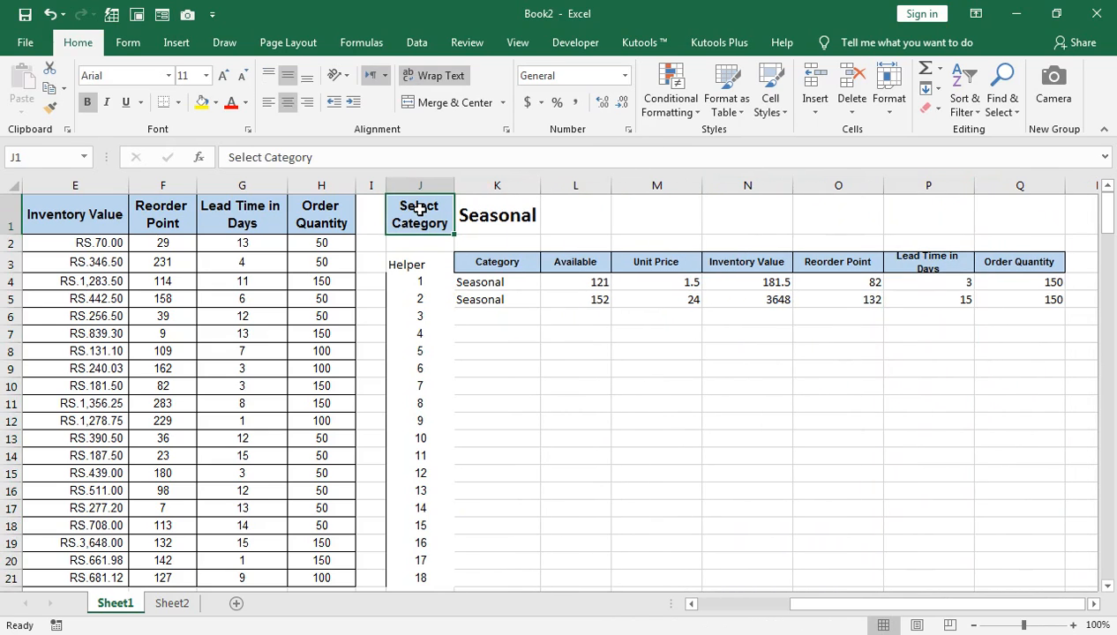
key("shift+Right")
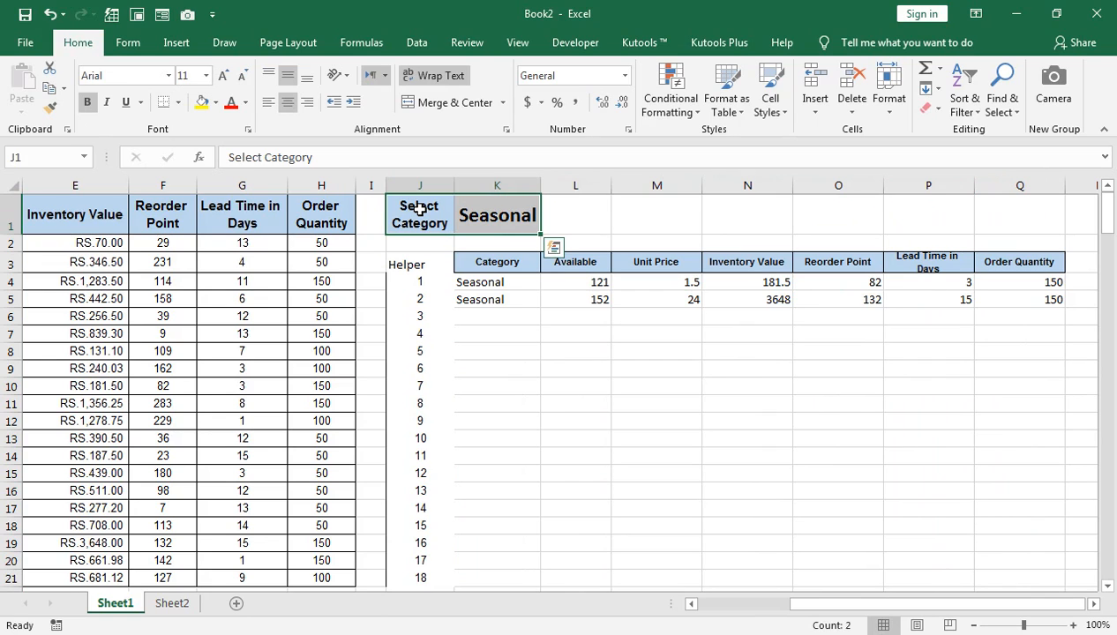
key("ctrl+c")
key("Right")
key("Right")
key("ctrl+v")
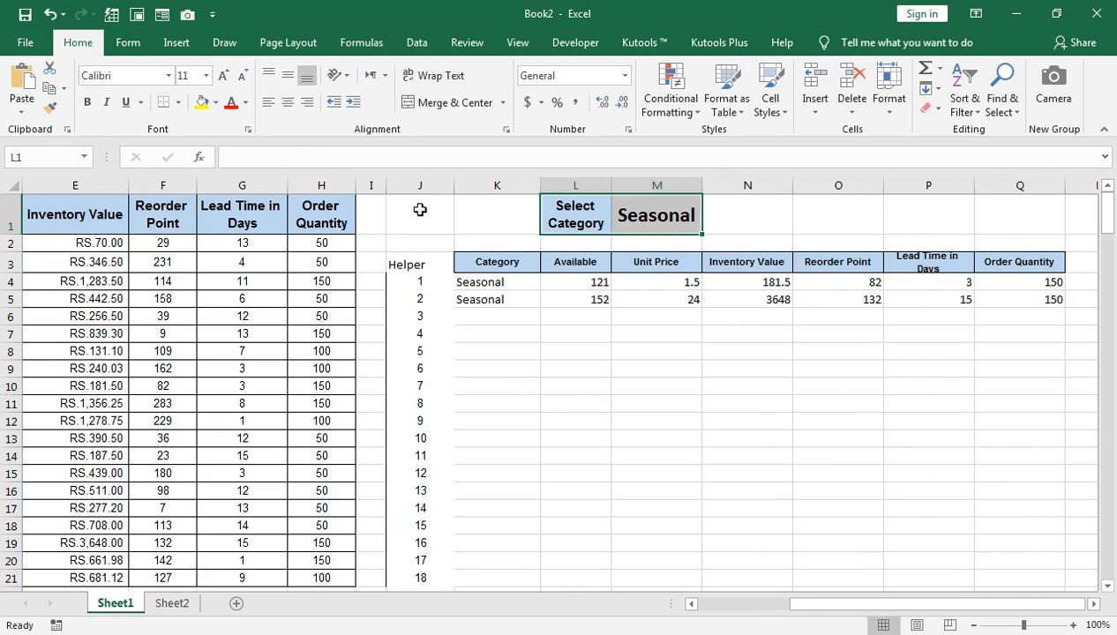
Hide helper column J.
left_click(420, 209)
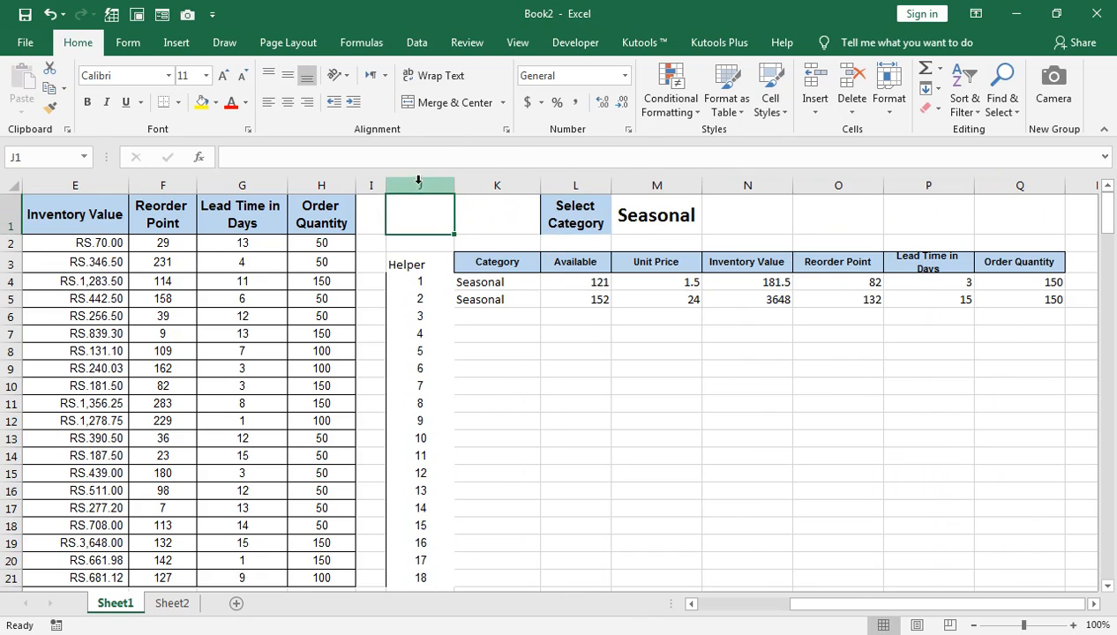
right_click(420, 185)
left_click(464, 418)
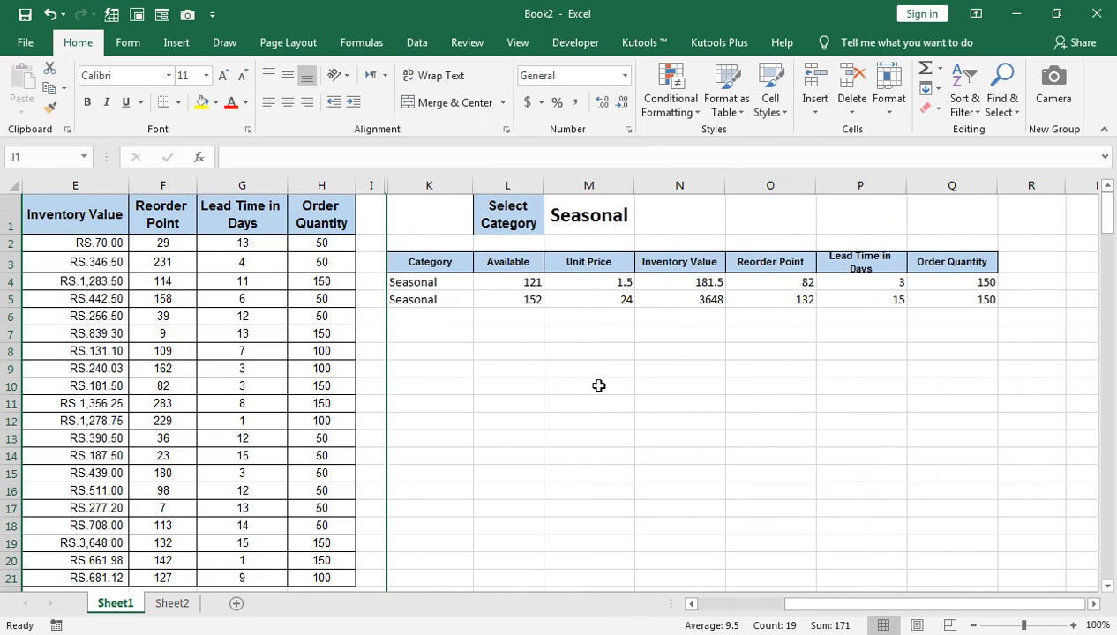
Move the Select Category label and its dropdown cell from L1:M1 to K1:L1.
left_click(458, 214)
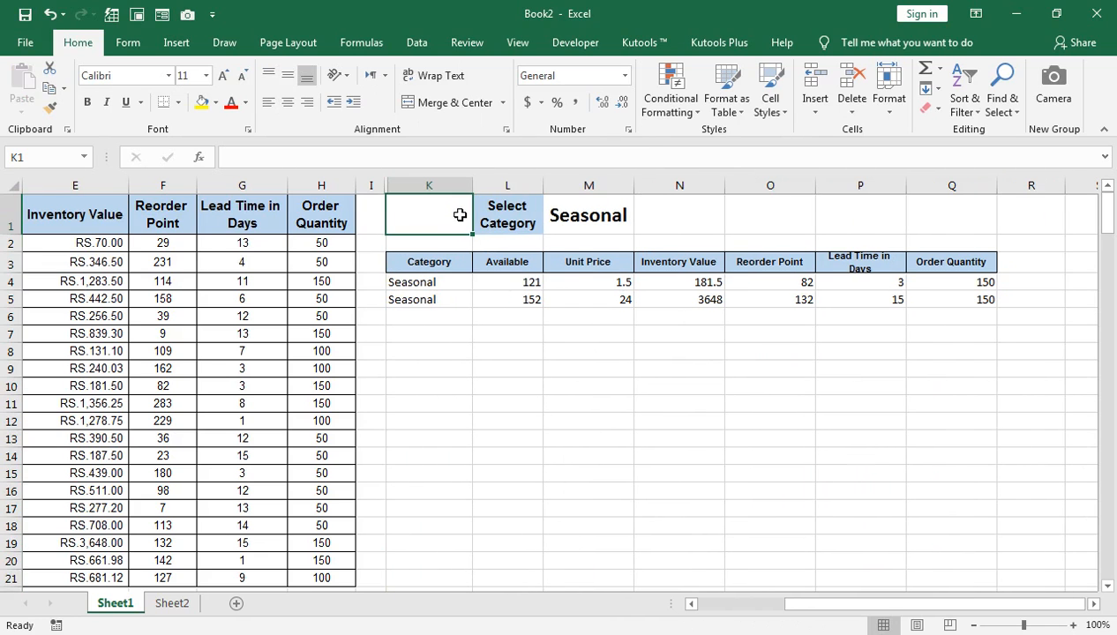
key("shift+Right")
key("Right")
key("shift+Right")
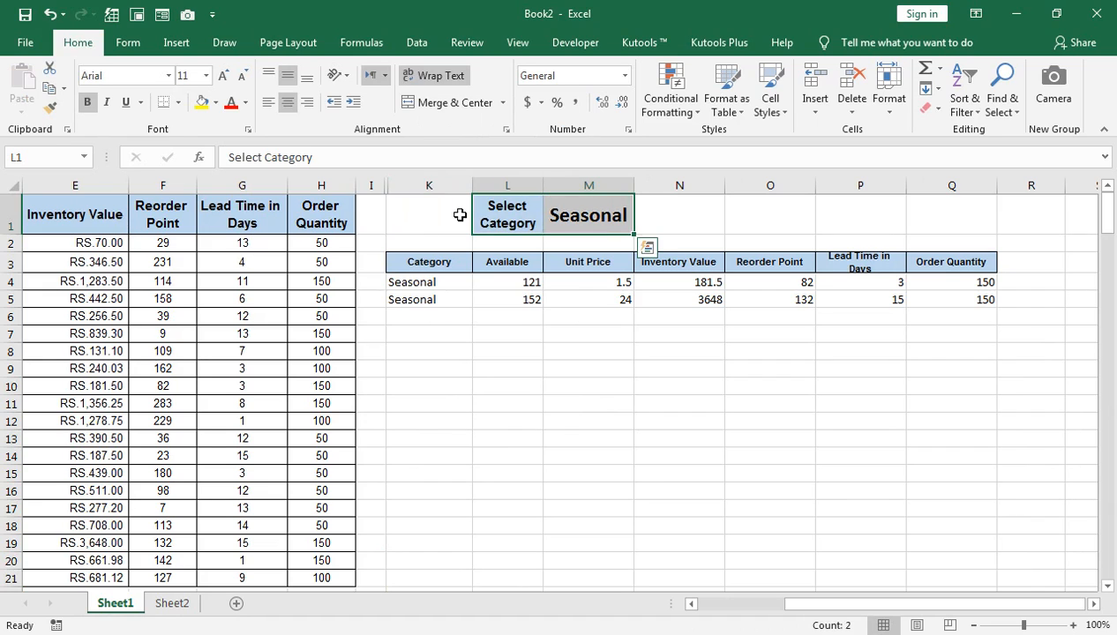
key("ctrl+c")
key("Left")
key("Return")
key("Right")
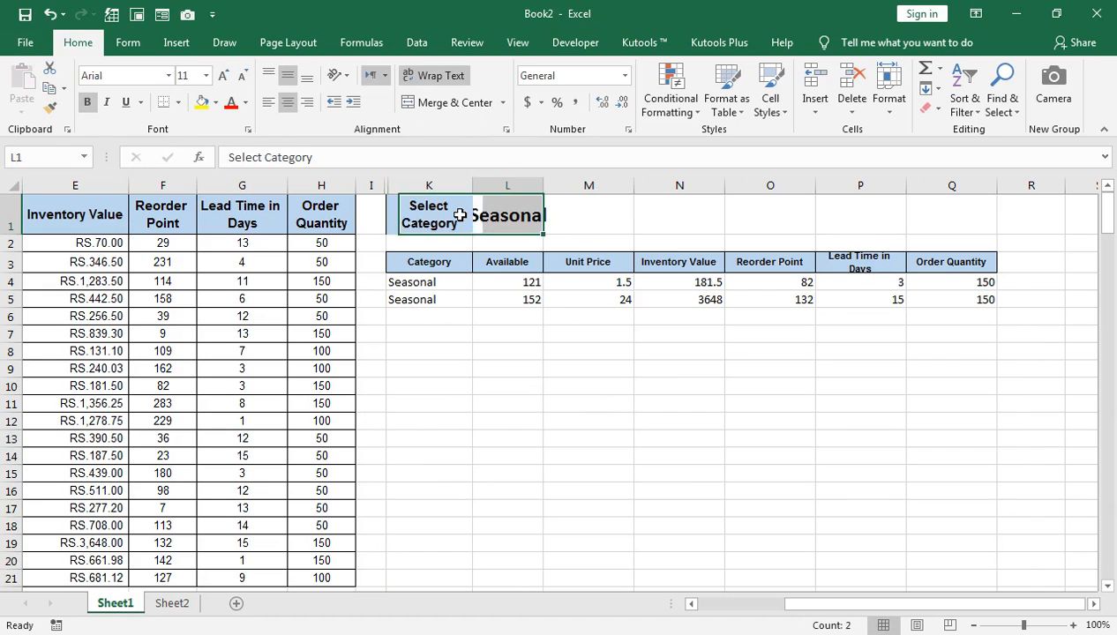
AutoFit column L to the category dropdown cell and slightly narrow the Unit Price and Inventory Value columns of the results table.
key("alt+o")
key("c")
key("a")
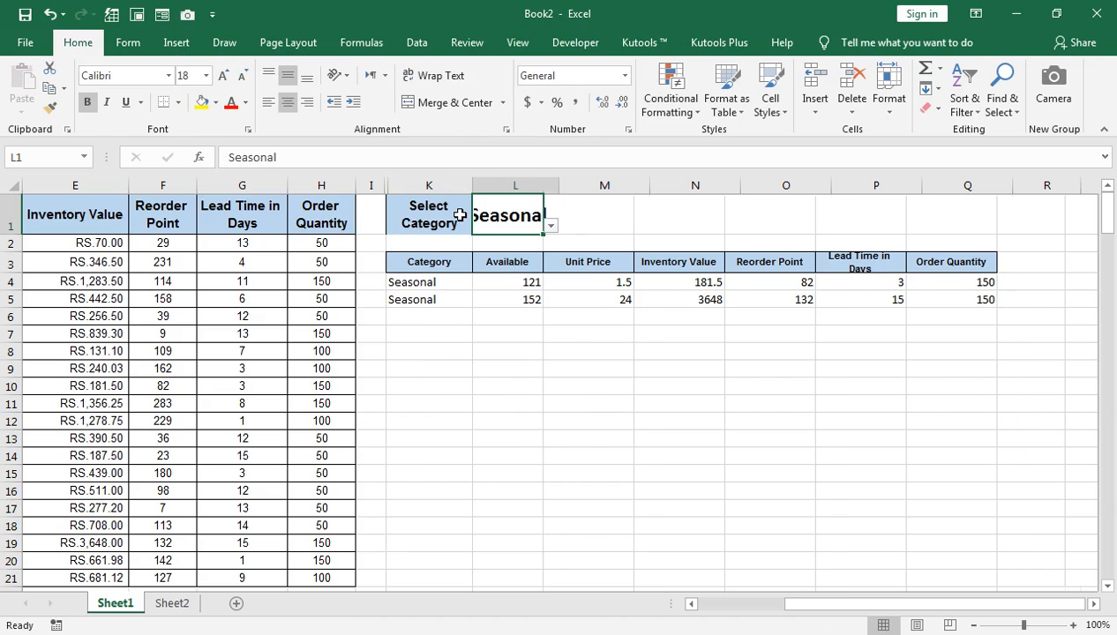
key("Down")
key("Down")
key("Down")
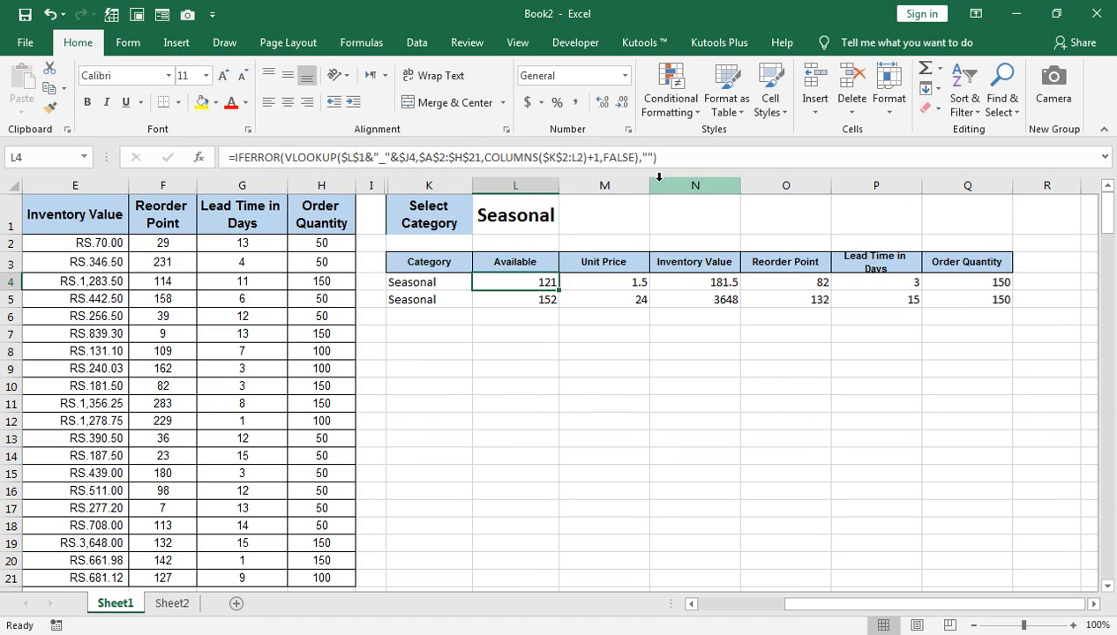
left_click_drag(649, 185, 632, 190)
left_click_drag(723, 185, 714, 186)
left_click(898, 268)
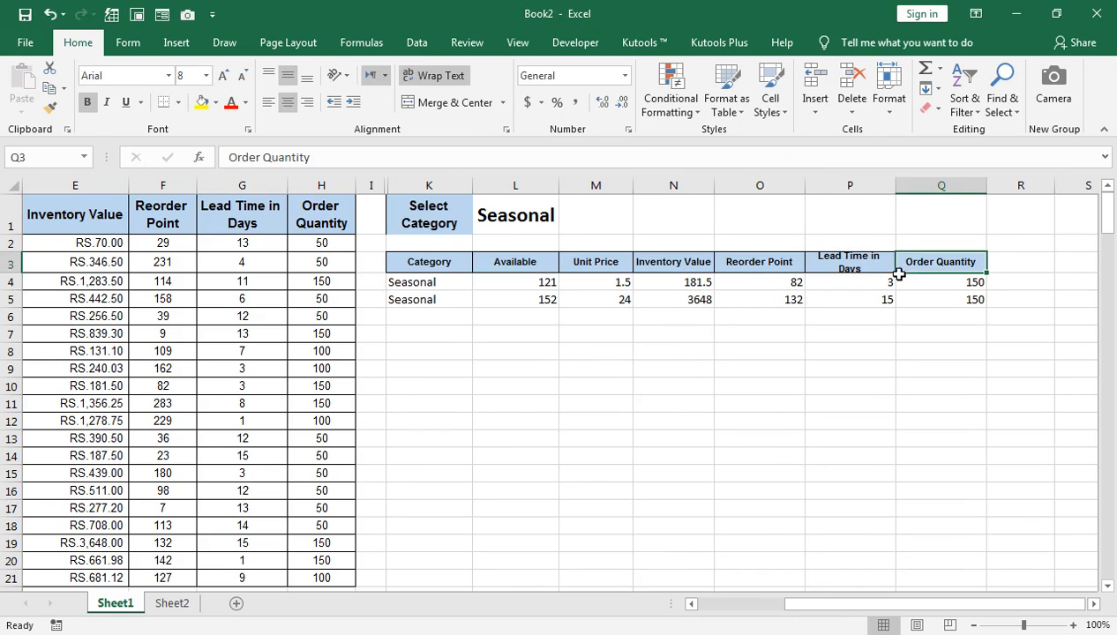
Set the font size of the results headers K3:N3 to 10.
left_click_drag(432, 263, 673, 262)
left_click(223, 75)
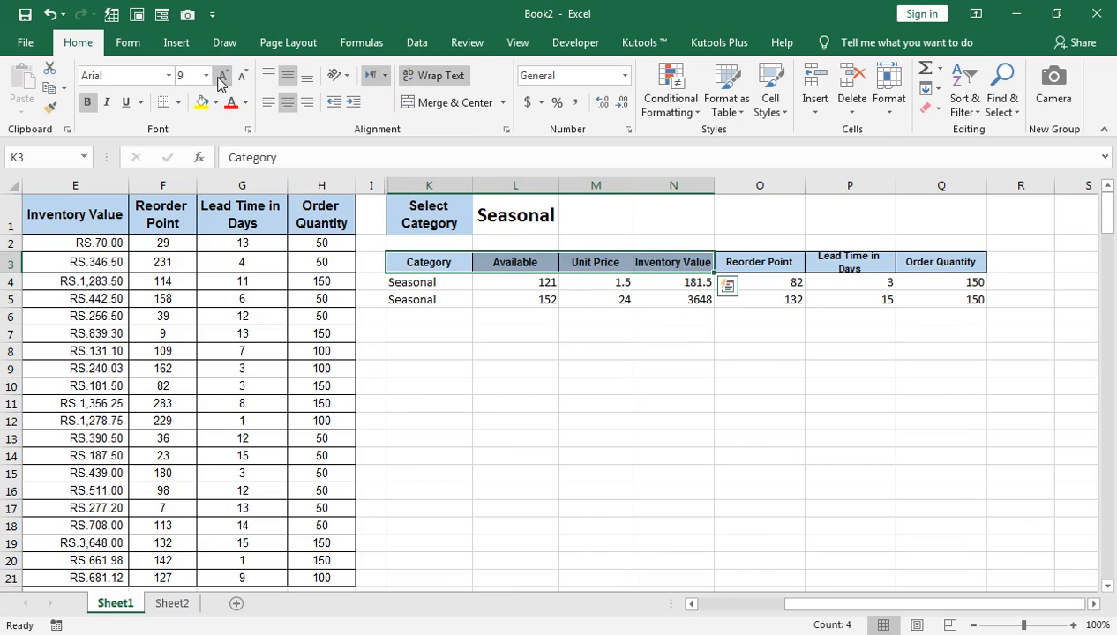
left_click(223, 75)
Slightly widen columns N and L of the results table and increase the height of header row 3.
left_click_drag(718, 185, 726, 187)
left_click_drag(17, 276, 18, 281)
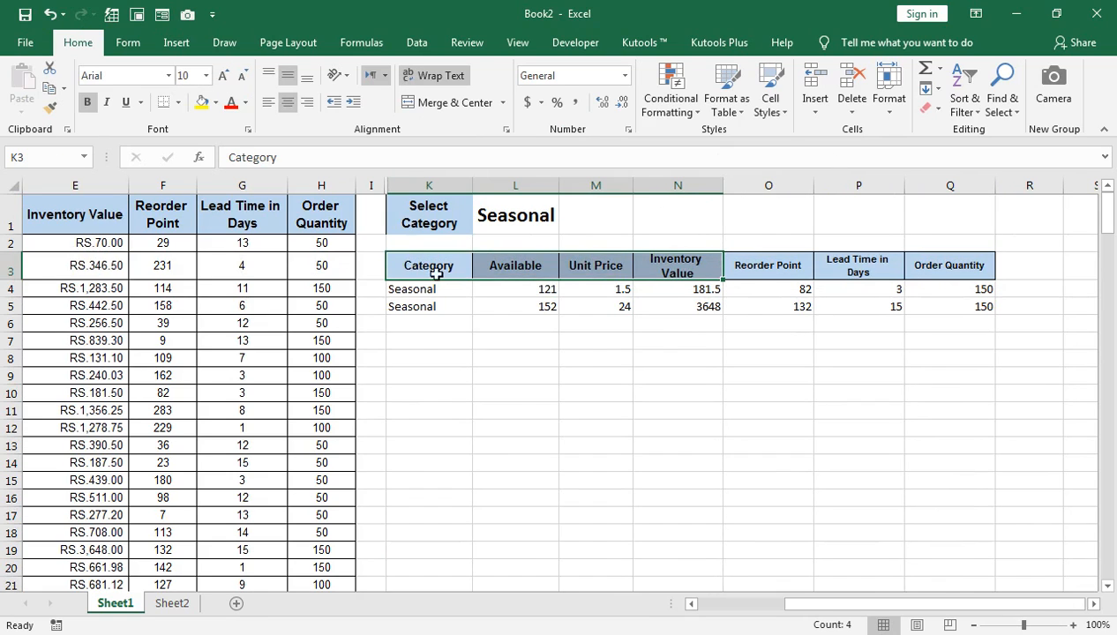
left_click_drag(794, 607, 730, 606)
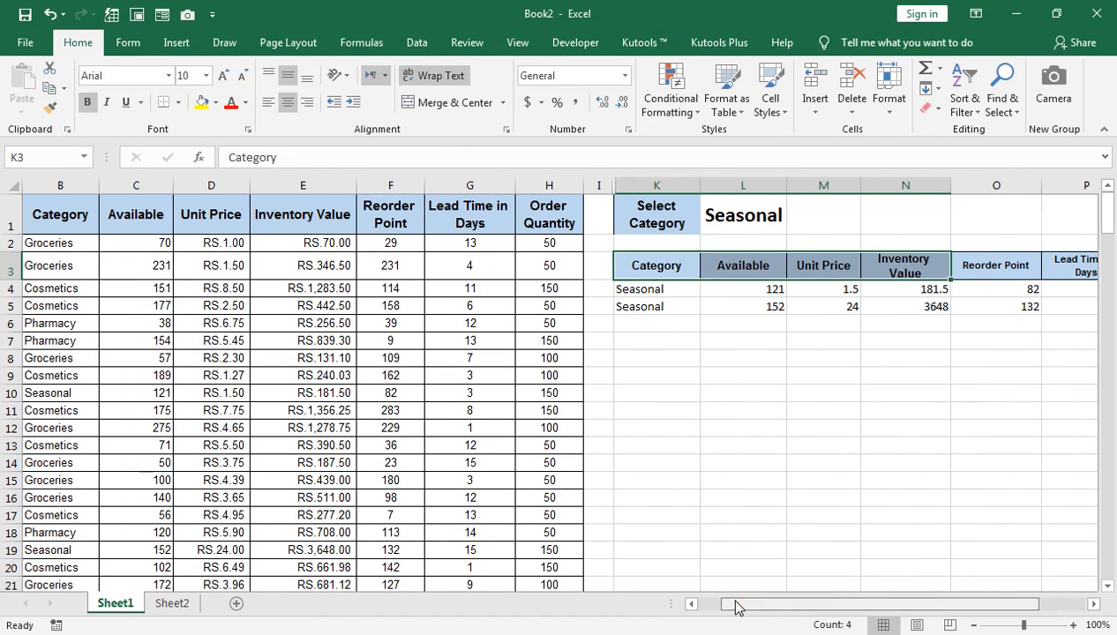
left_click_drag(786, 185, 798, 185)
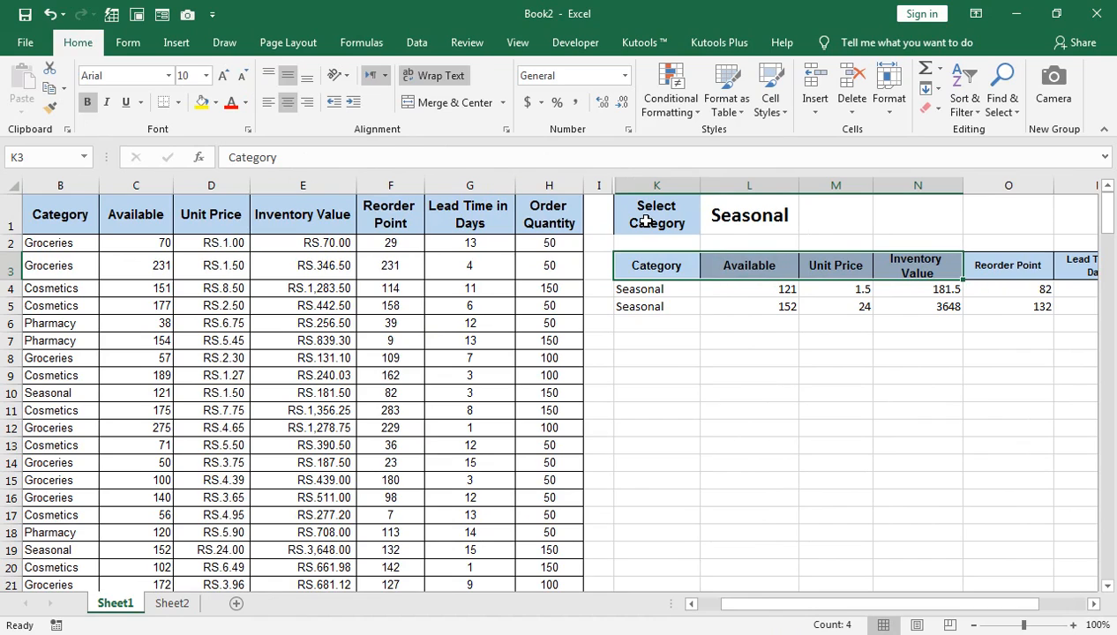
Create a conditional formatting rule for the Category cells B2:B21 that uses a formula to determine which cells to format.
left_click(643, 287)
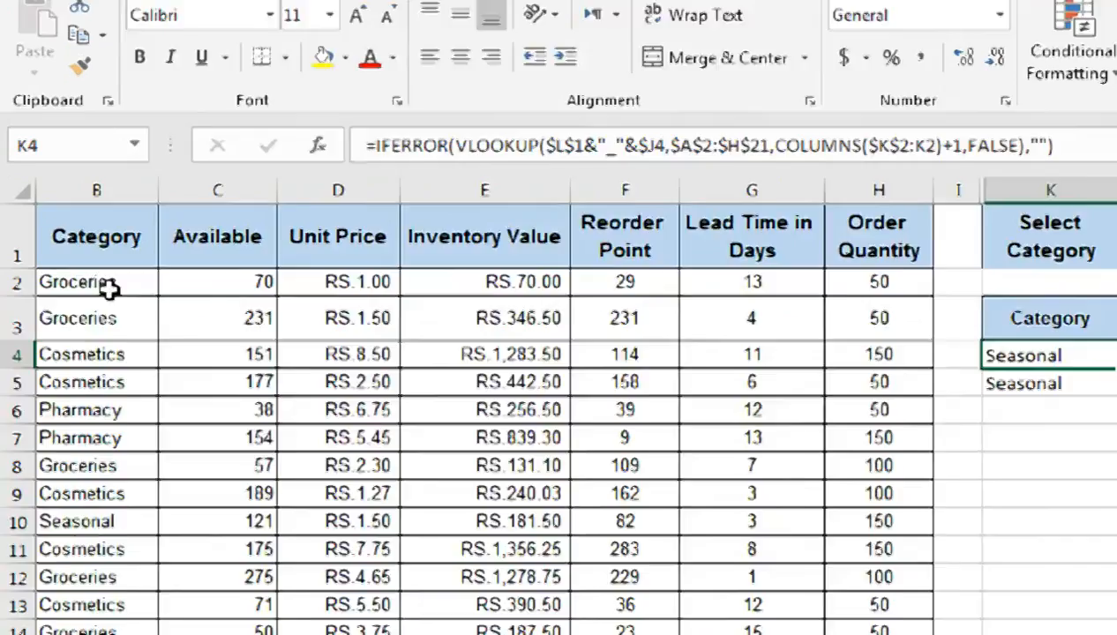
left_click(108, 288)
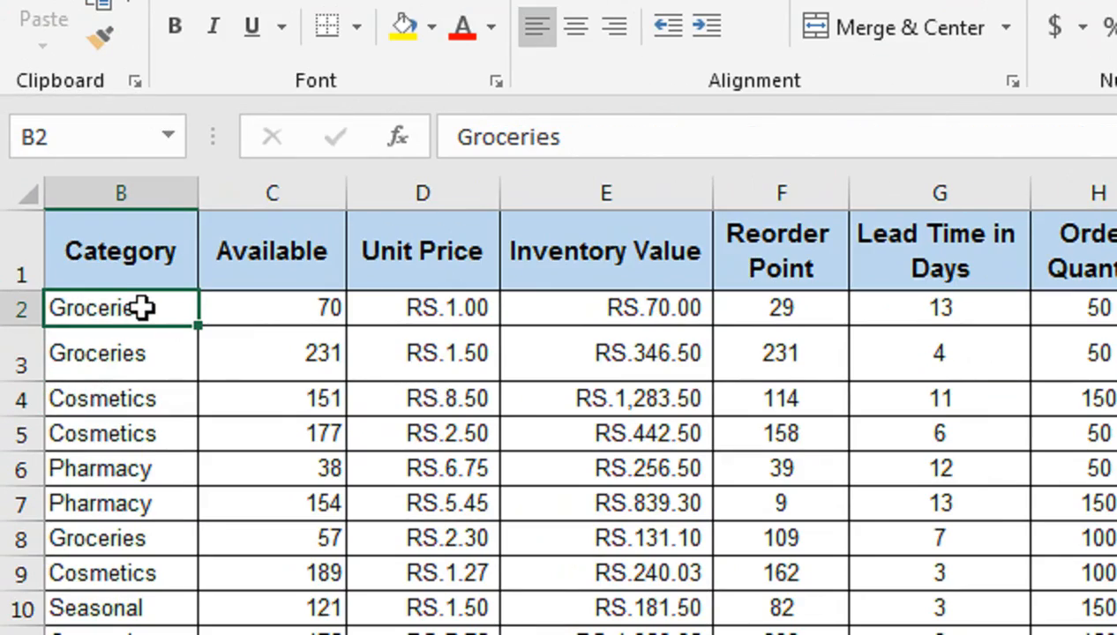
key("ctrl+shift+Down")
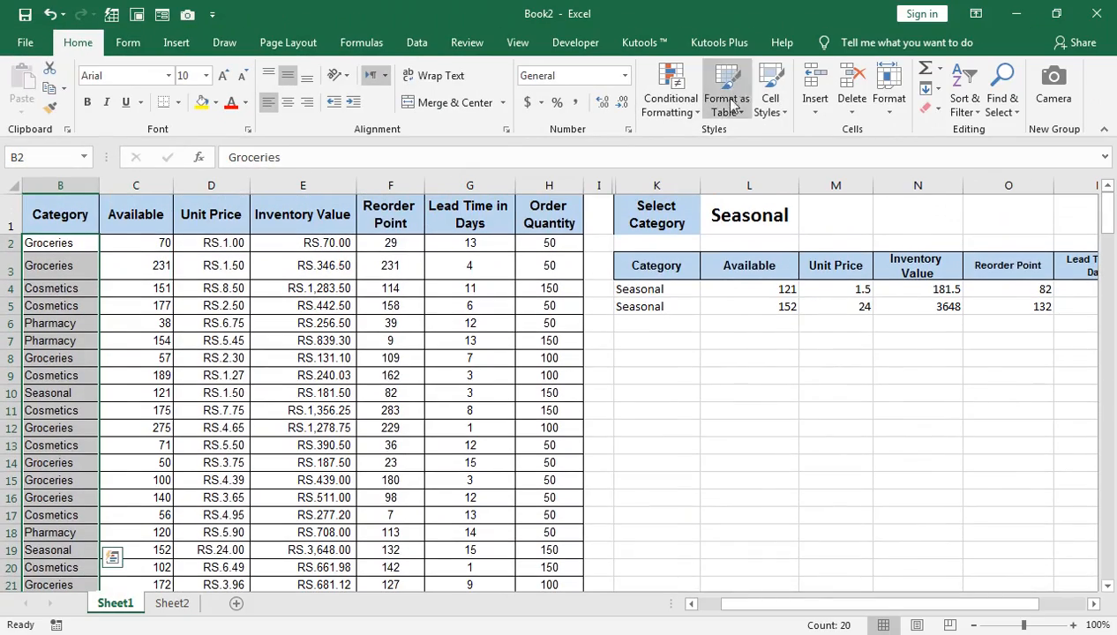
left_click(661, 87)
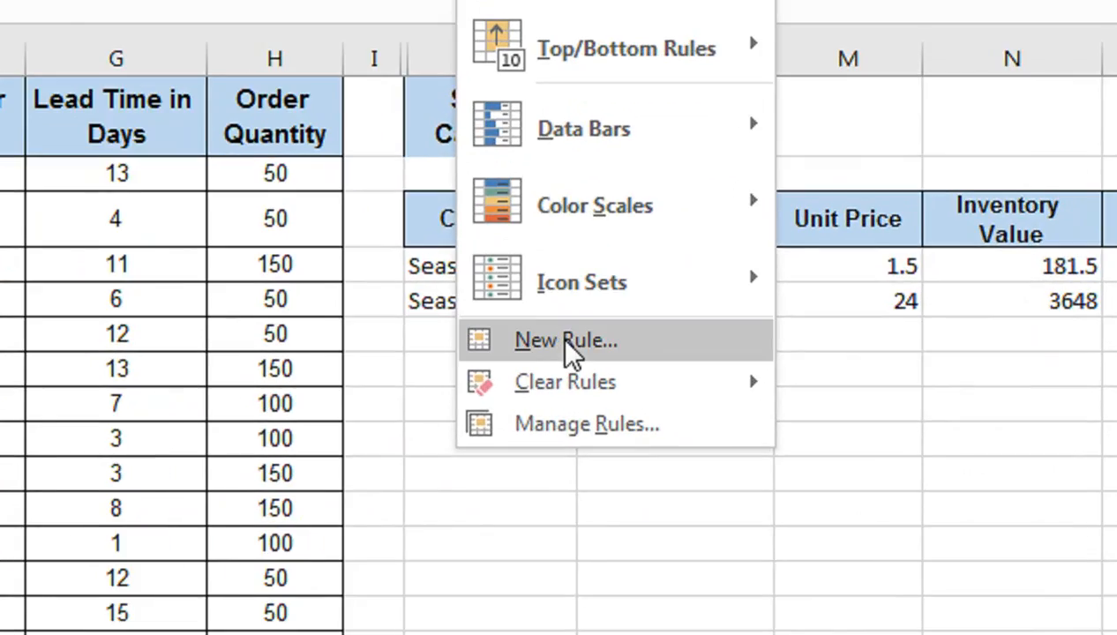
left_click(572, 345)
left_click(616, 265)
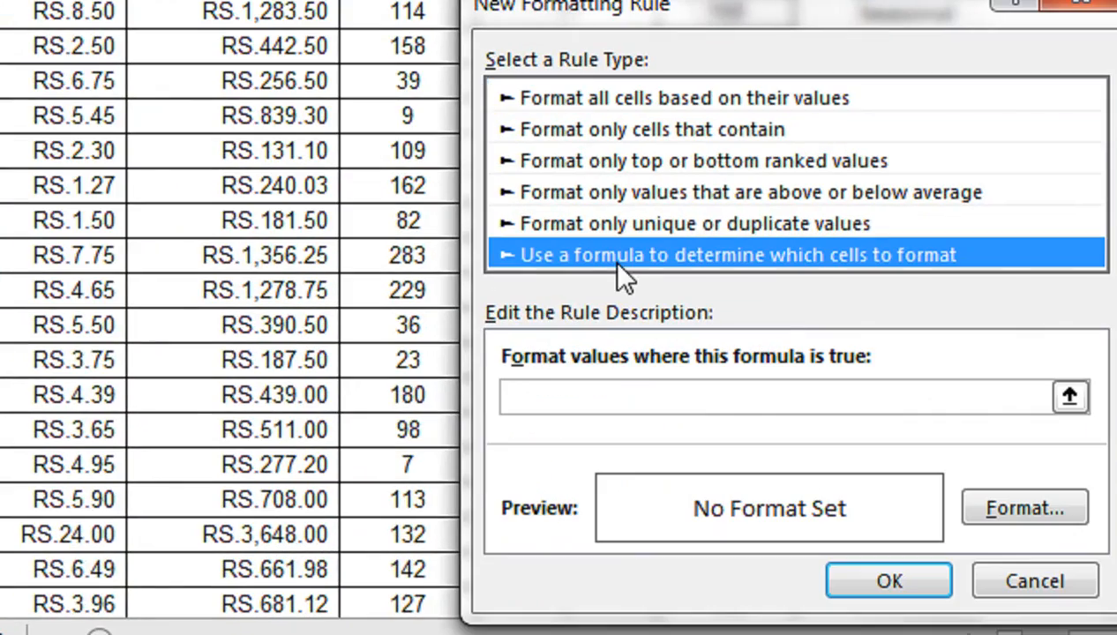
Set the rule's formula to =$L$1=B2, keeping the dropdown cell absolute and the category cell reference fully relative.
left_click(629, 397)
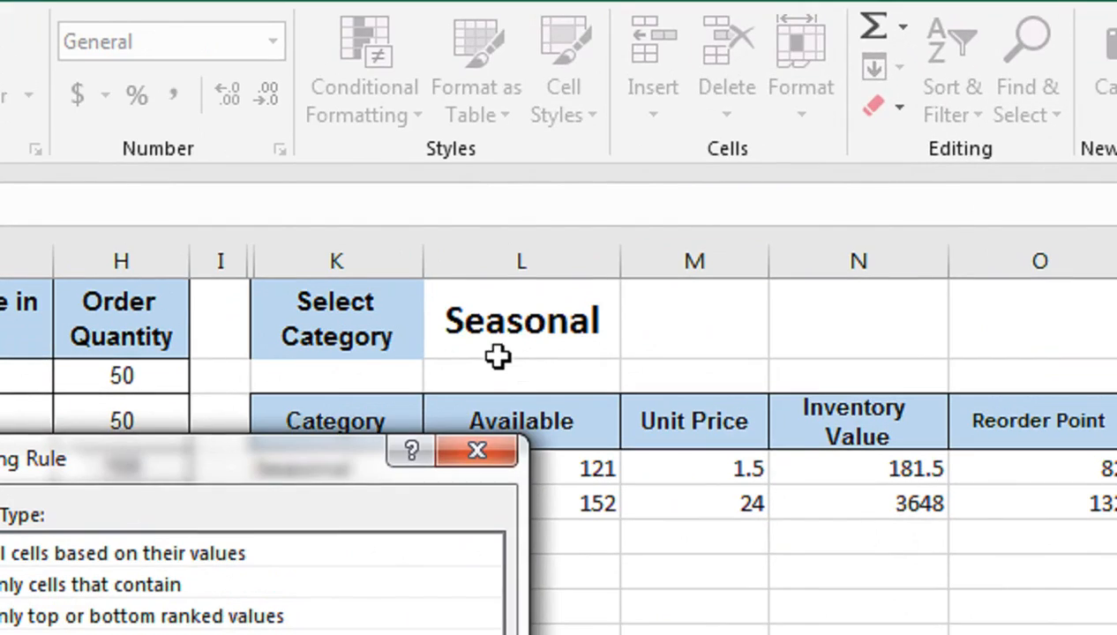
left_click(512, 321)
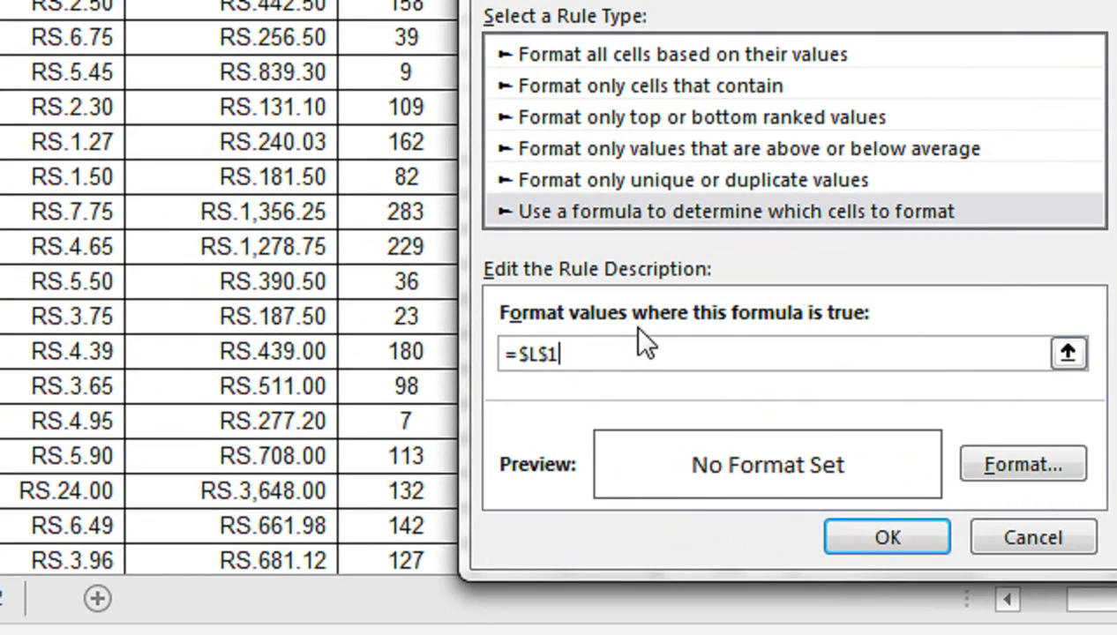
type("=")
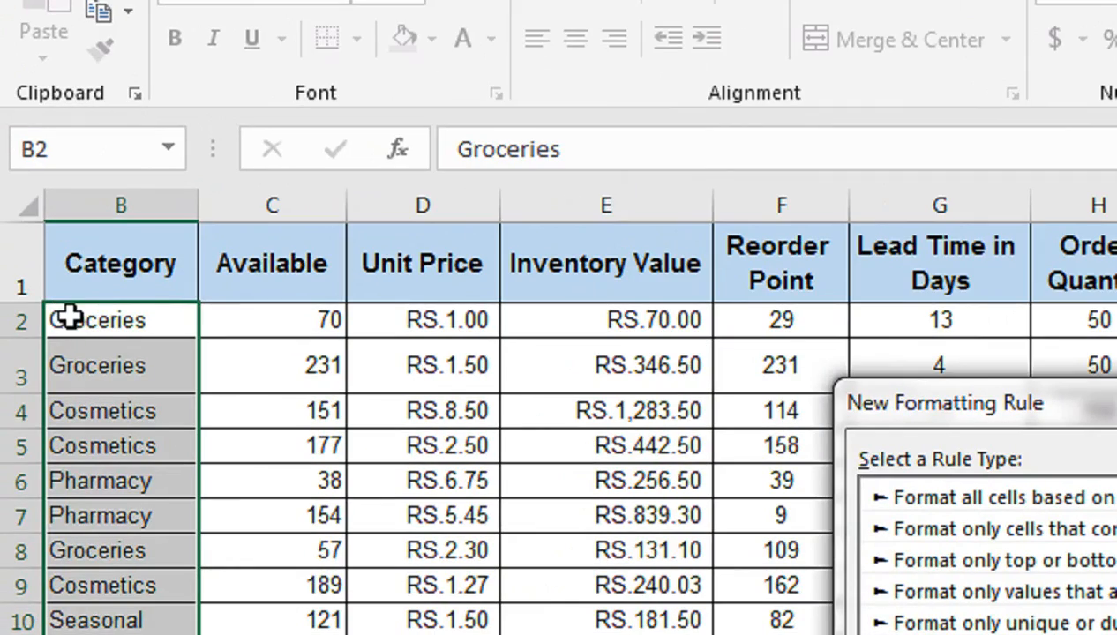
left_click(88, 319)
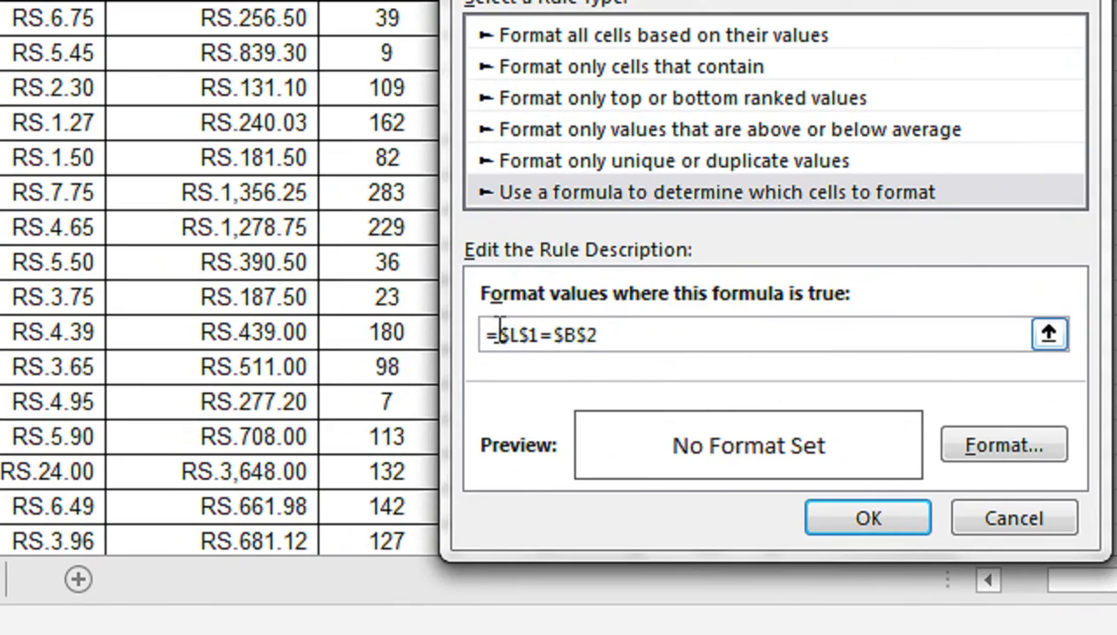
double_click(589, 334)
left_click(594, 333)
key("BackSpace")
left_click(566, 334)
key("BackSpace")
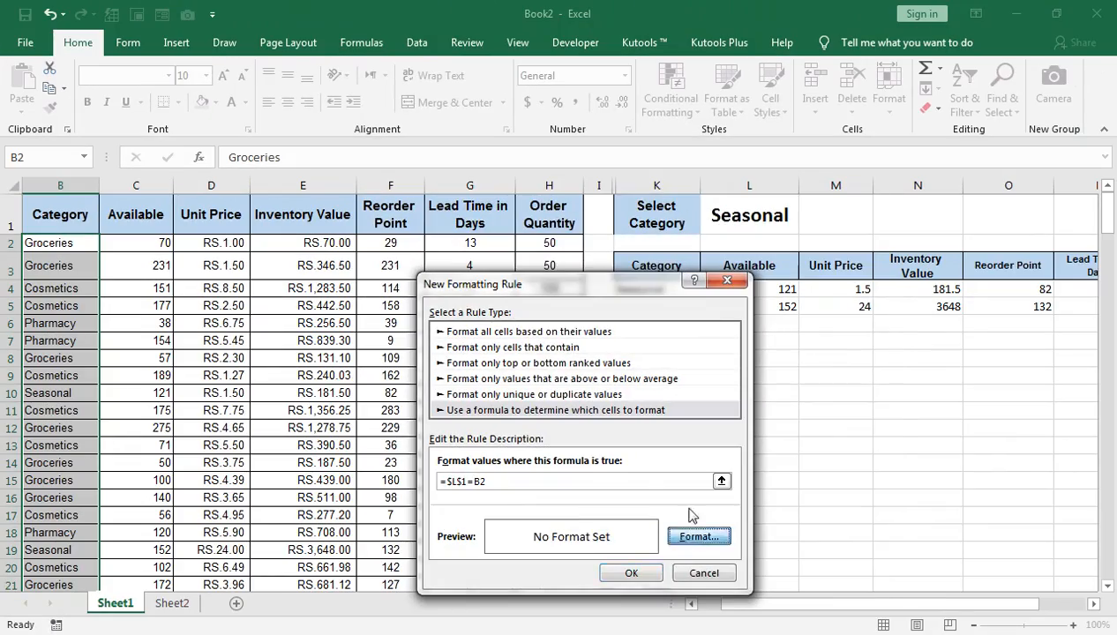
Give the rule a yellow background fill and apply it to the Category column cells.
left_click(696, 535)
left_click(500, 408)
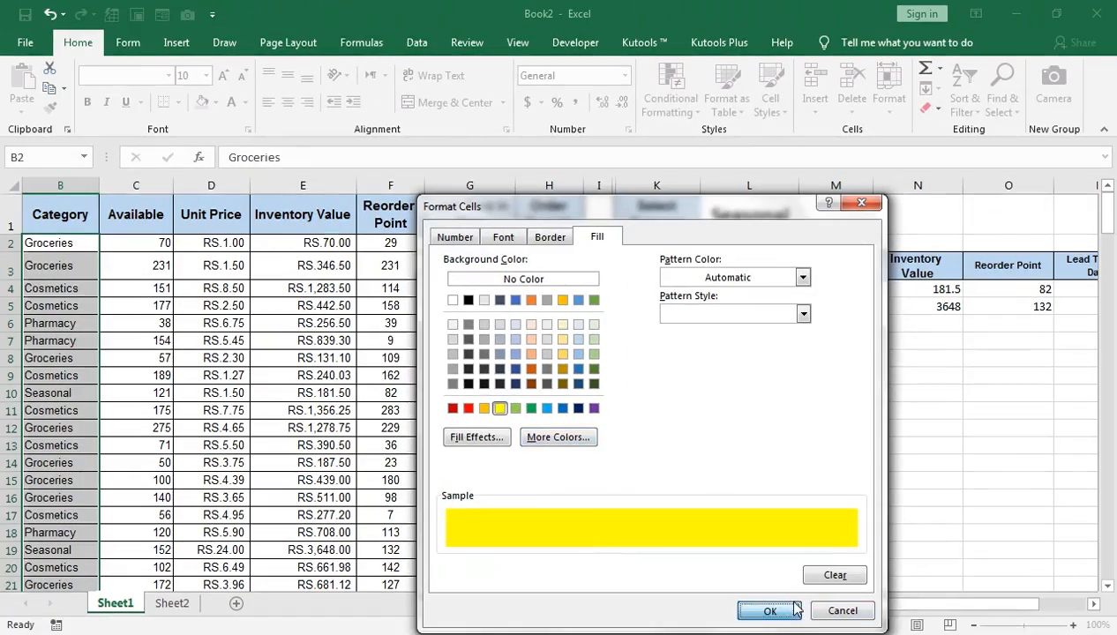
left_click(763, 603)
left_click(631, 573)
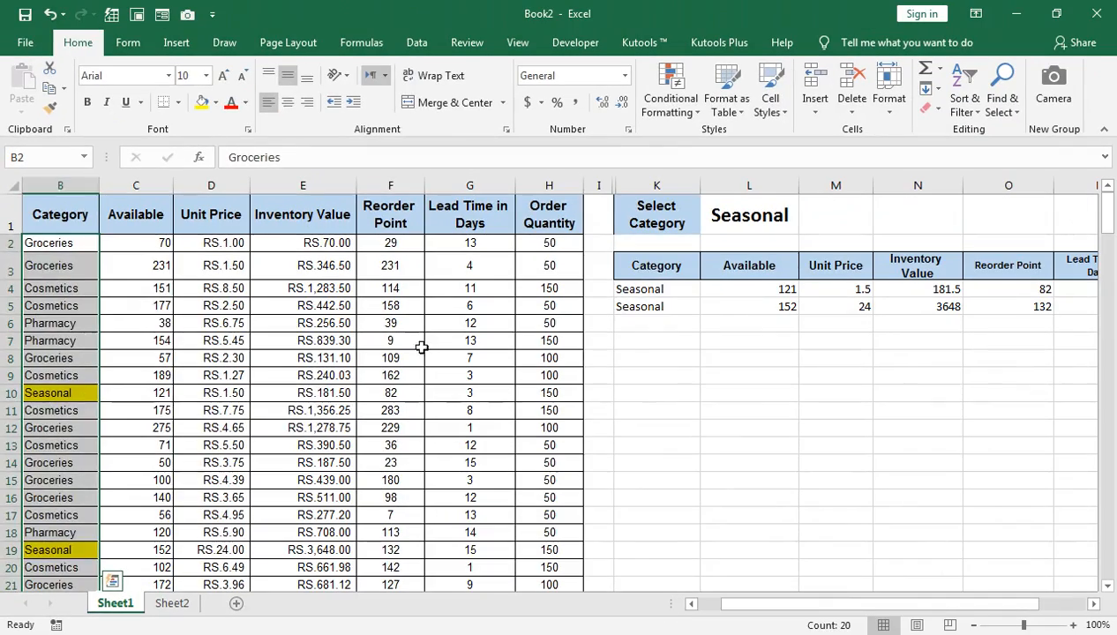
left_click(422, 348)
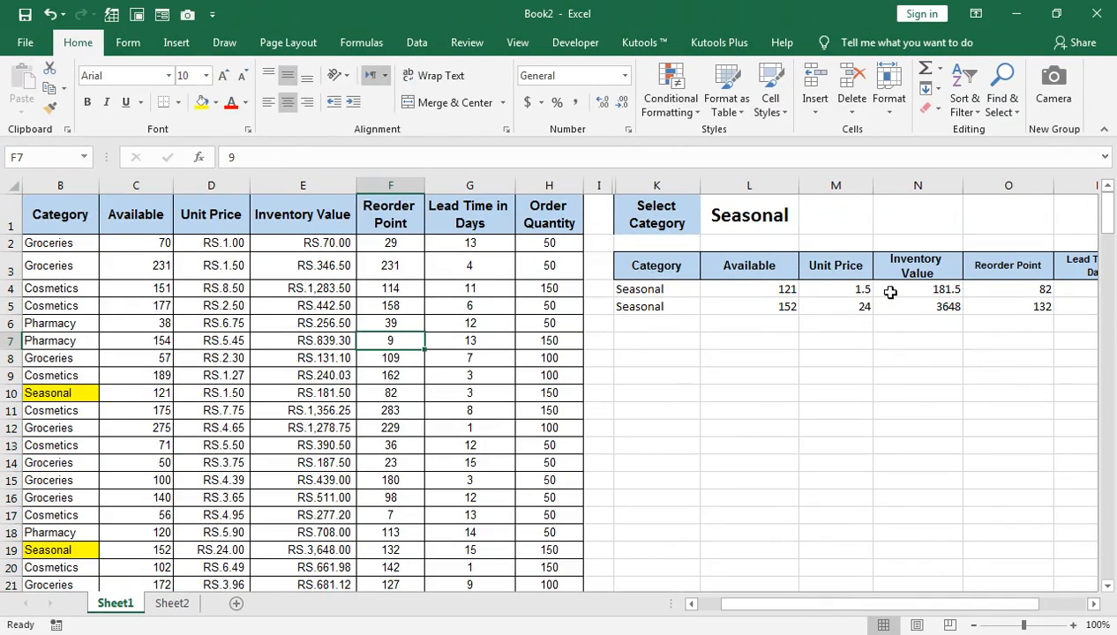
Choose Groceries in the Select Category dropdown in cell L1.
left_click(777, 228)
left_click(807, 226)
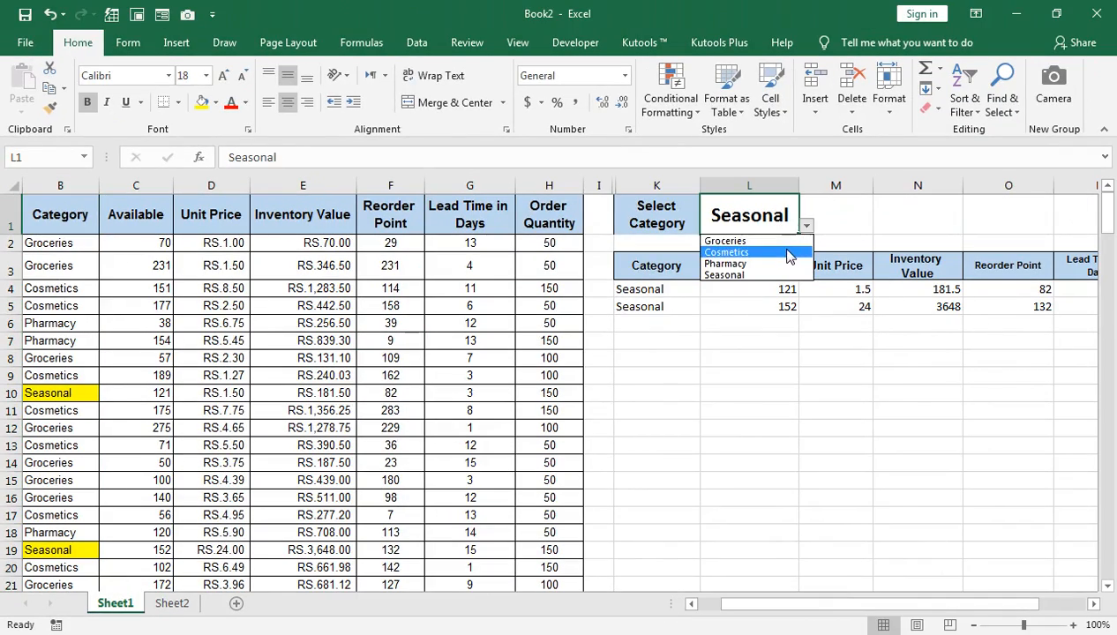
left_click(724, 239)
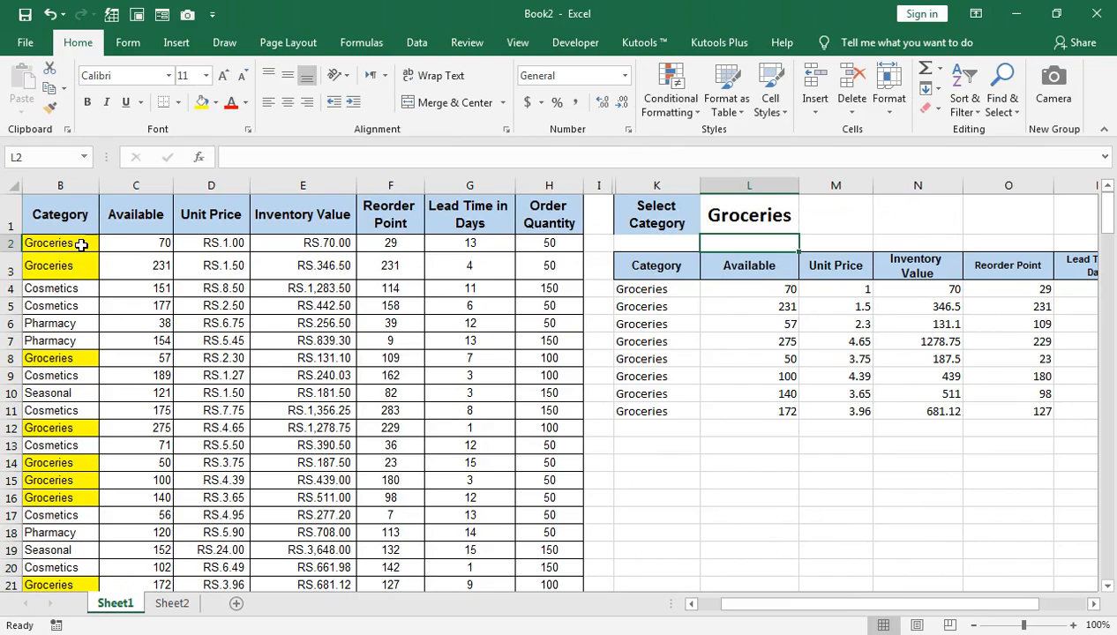